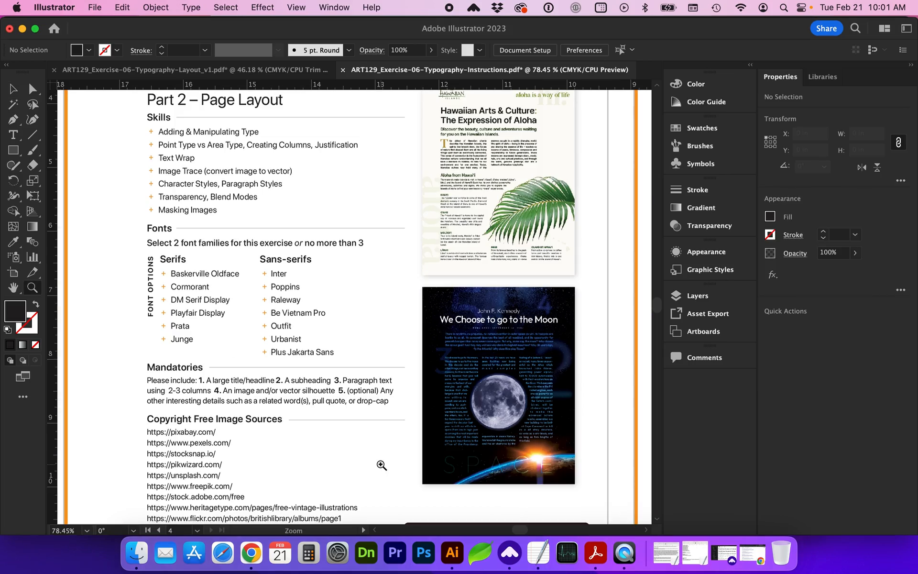
- In Chrome, preview ART129_Typography-Serif-and-Sans-Serif-Fonts-Preview.pdf from the Google Fonts - Exercise 06 folder and look through its serif and sans-serif samples
left_click(426, 381)
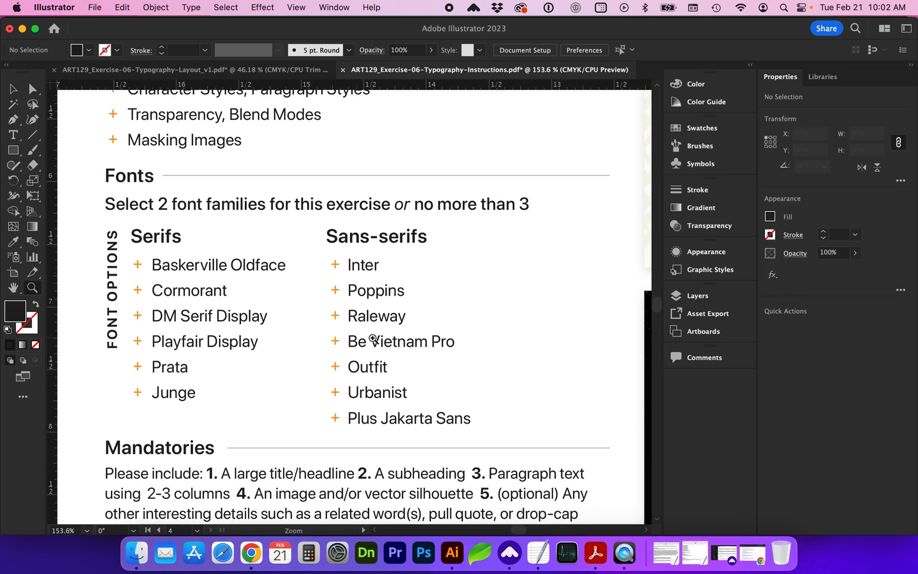
left_click(252, 557)
double_click(234, 410)
double_click(269, 248)
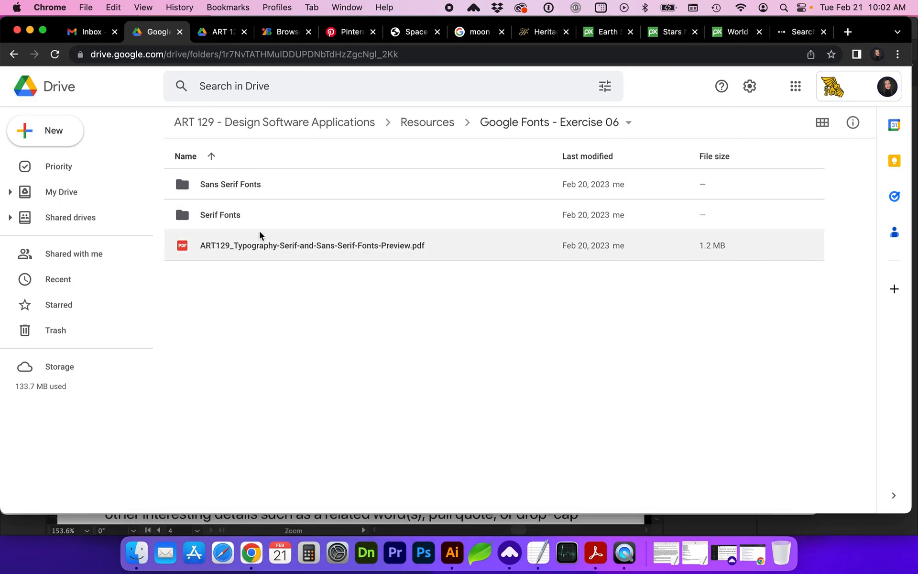
left_click(360, 251)
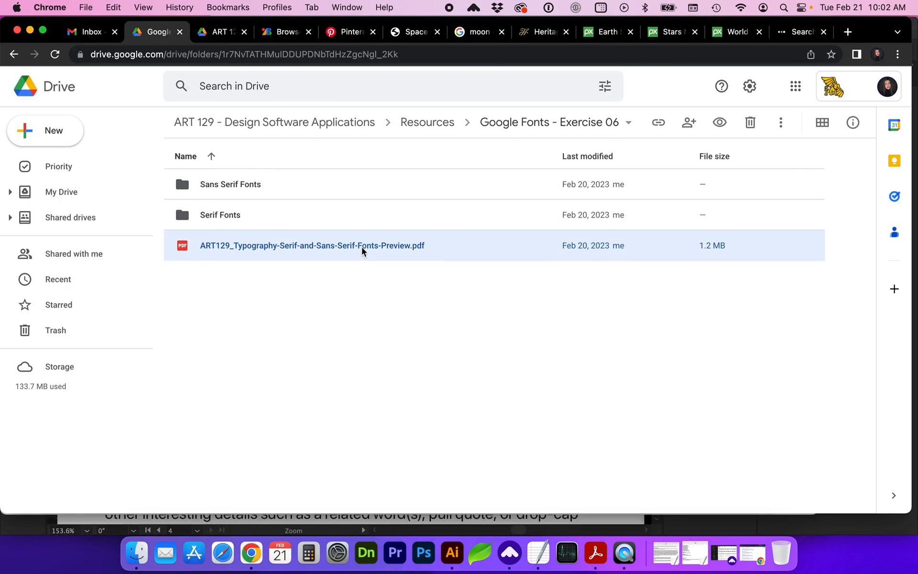
left_click(719, 124)
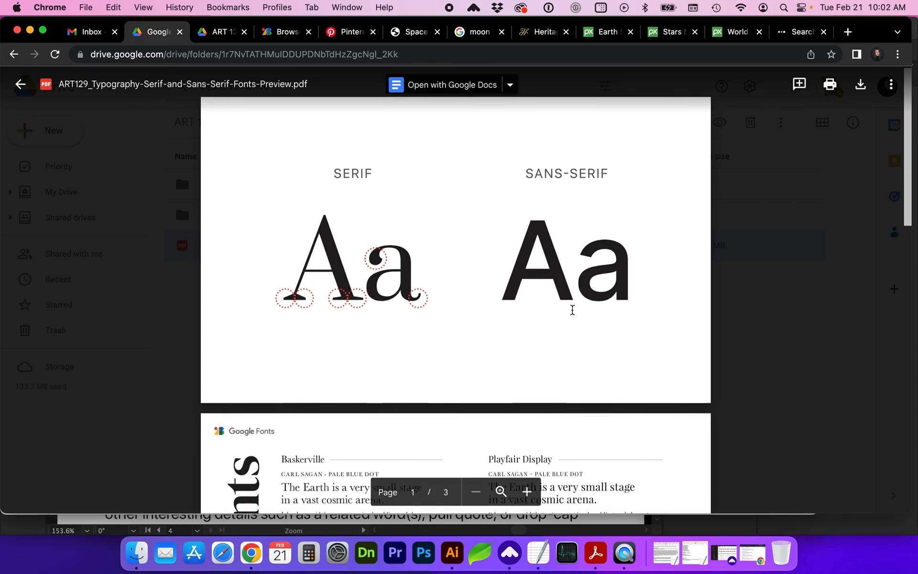
scroll(572, 309, "down", 5)
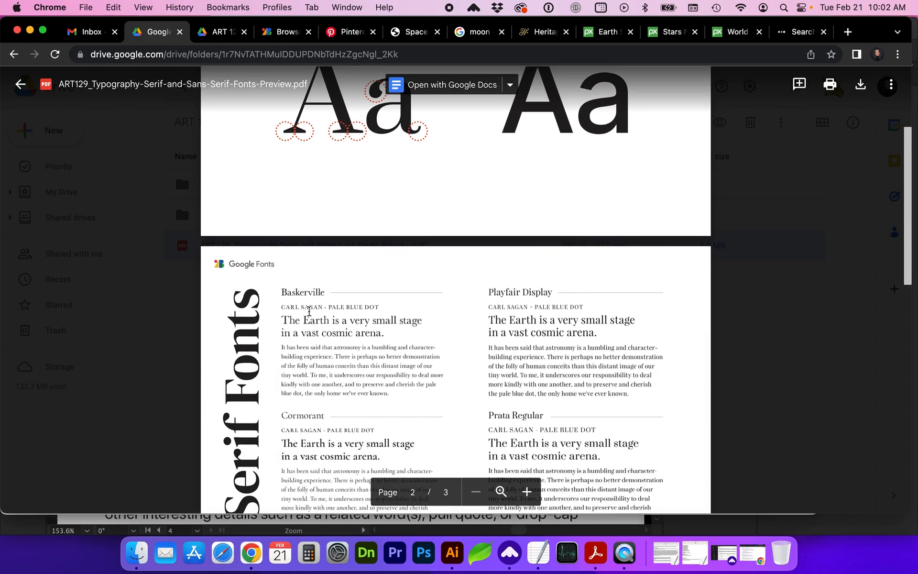
scroll(312, 308, "down", 3)
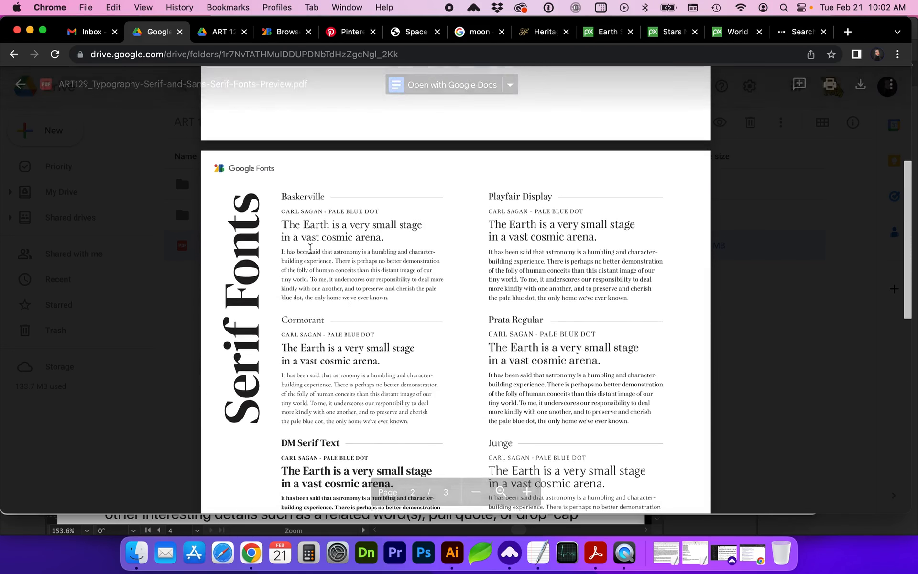
scroll(361, 260, "down", 1)
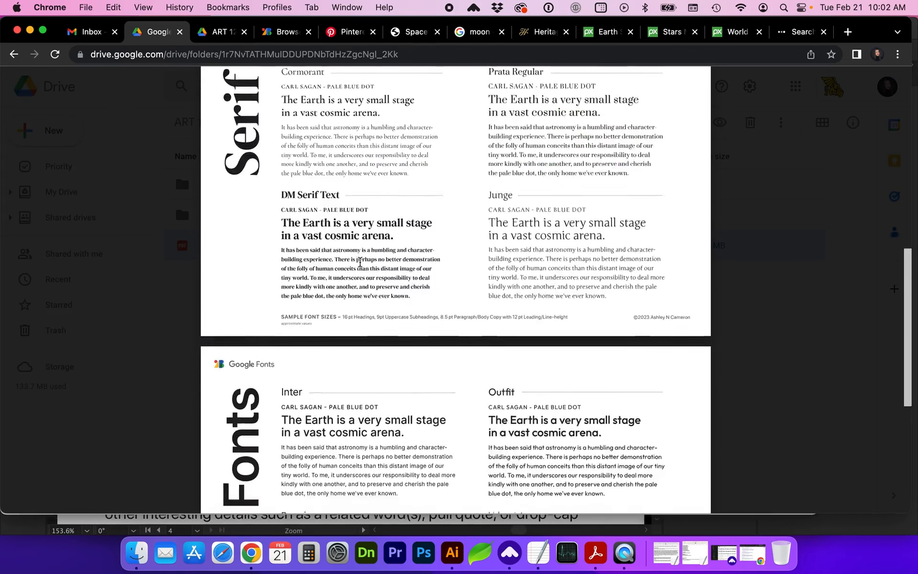
scroll(180, 203, "down", 5)
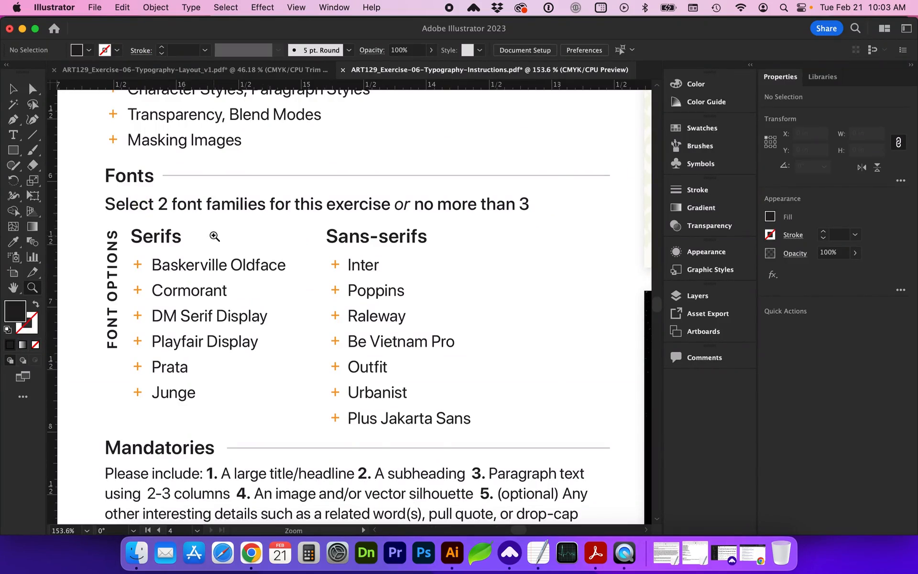
- Back in Illustrator, review the Mandatories and Copyright Free Image Sources sections of the exercise instructions at 100% zoom
key("super+1")
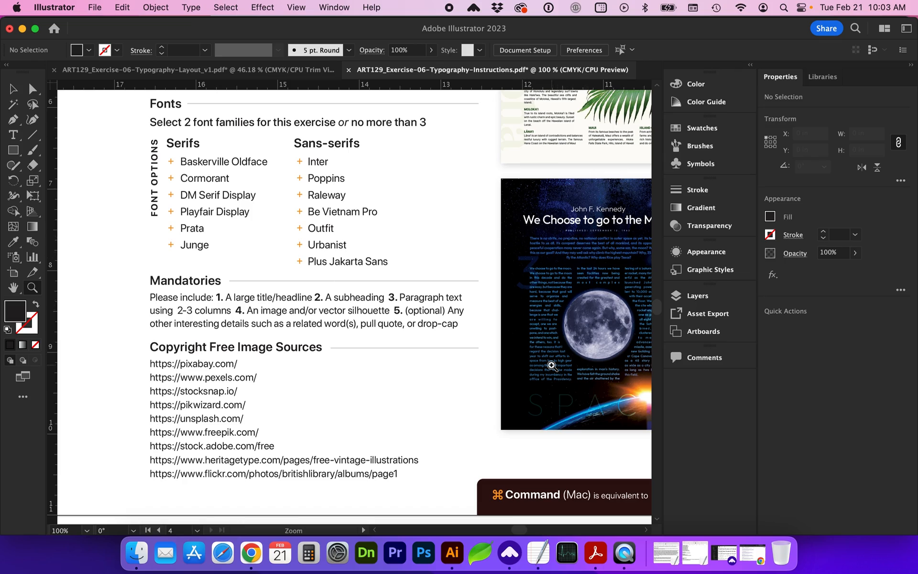
scroll(538, 347, "right", 4)
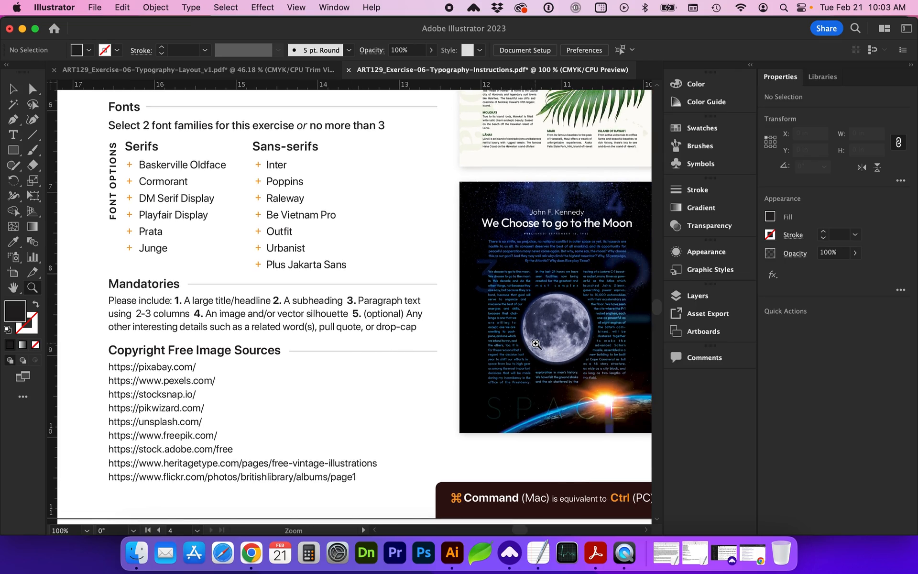
scroll(536, 343, "left", 1)
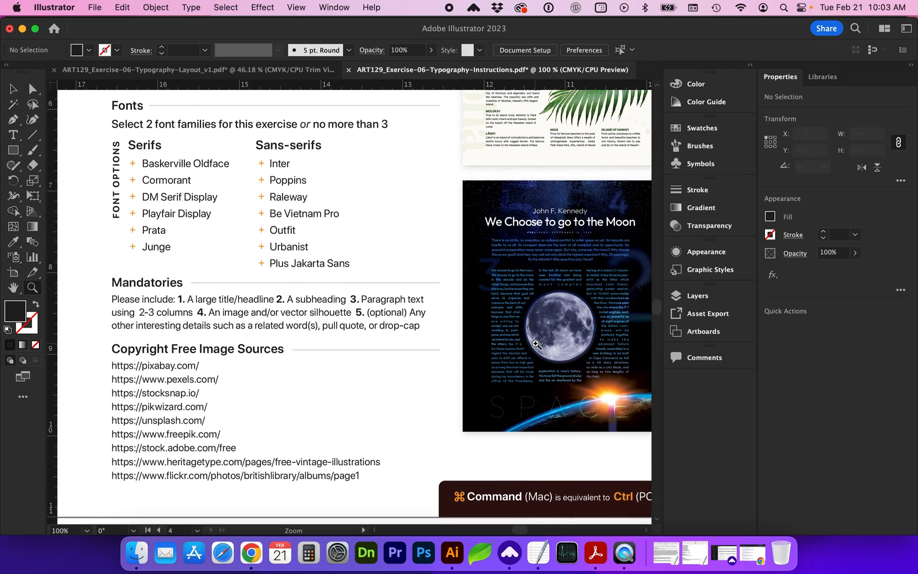
scroll(536, 343, "down", 3)
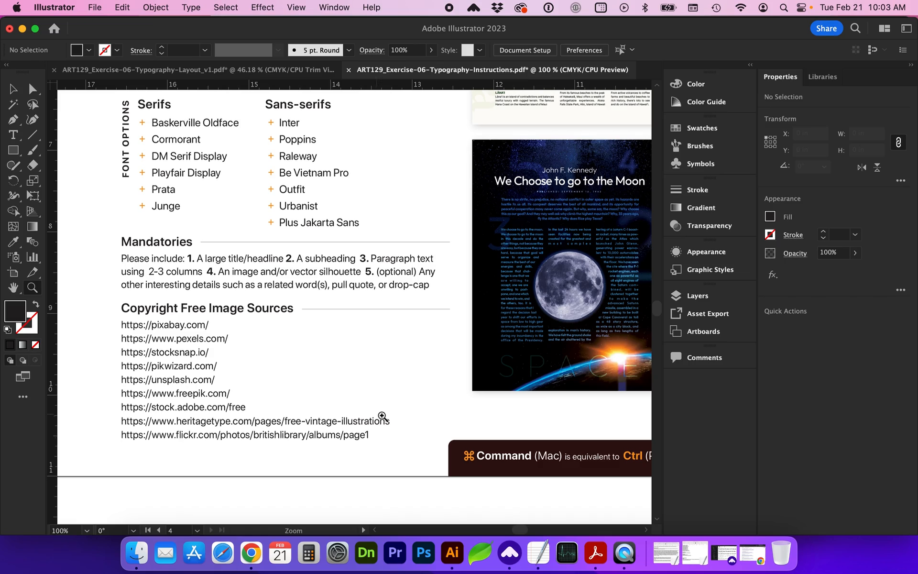
scroll(381, 418, "right", 5)
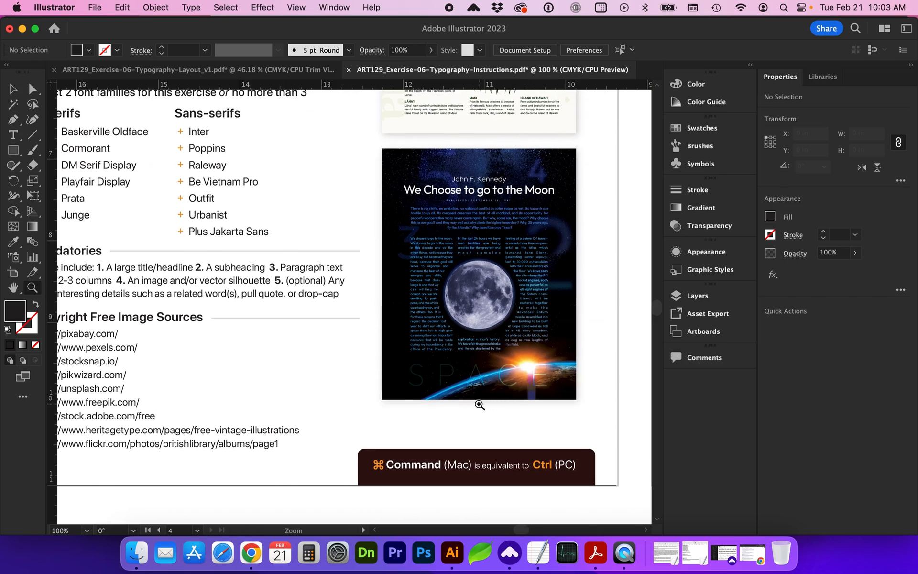
scroll(455, 415, "left", 7)
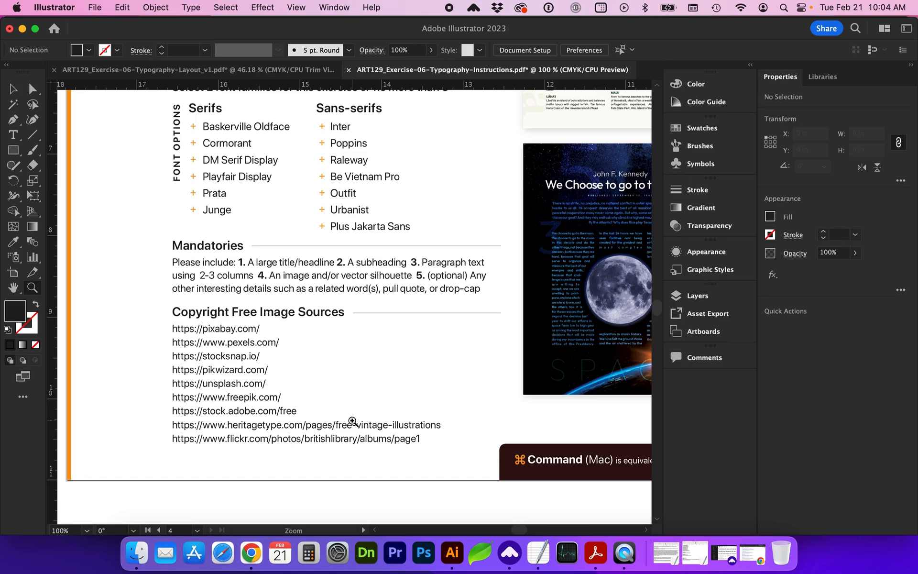
- Switch to Chrome, browse the Pinterest Typography board for layout inspiration, and open Canva's poster ideas pin
key("ctrl+Tab")
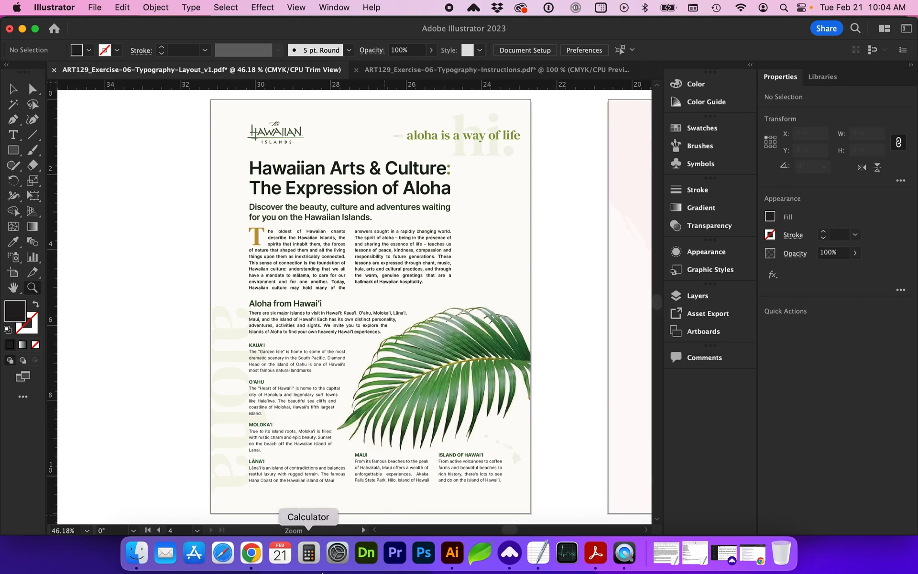
left_click(252, 555)
scroll(3, 307, "down", 5)
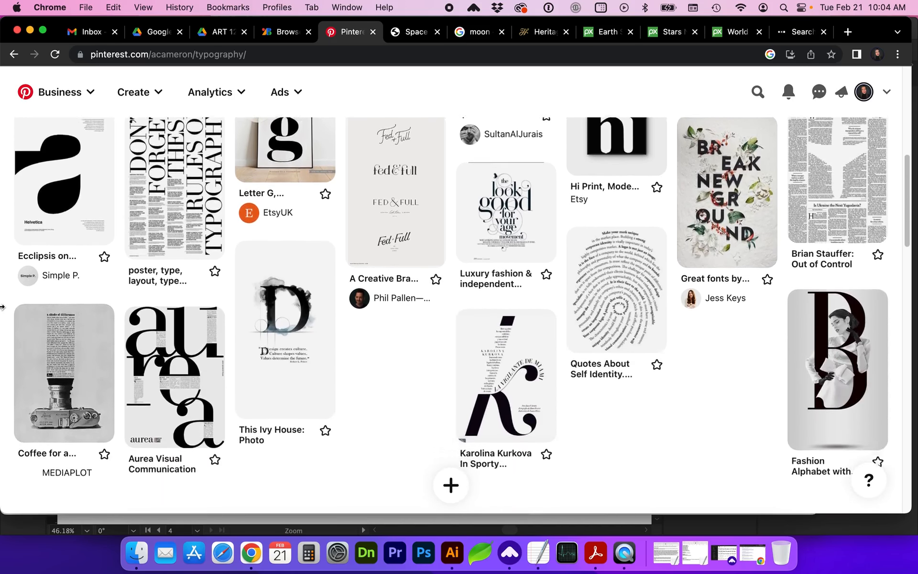
scroll(2, 307, "down", 4)
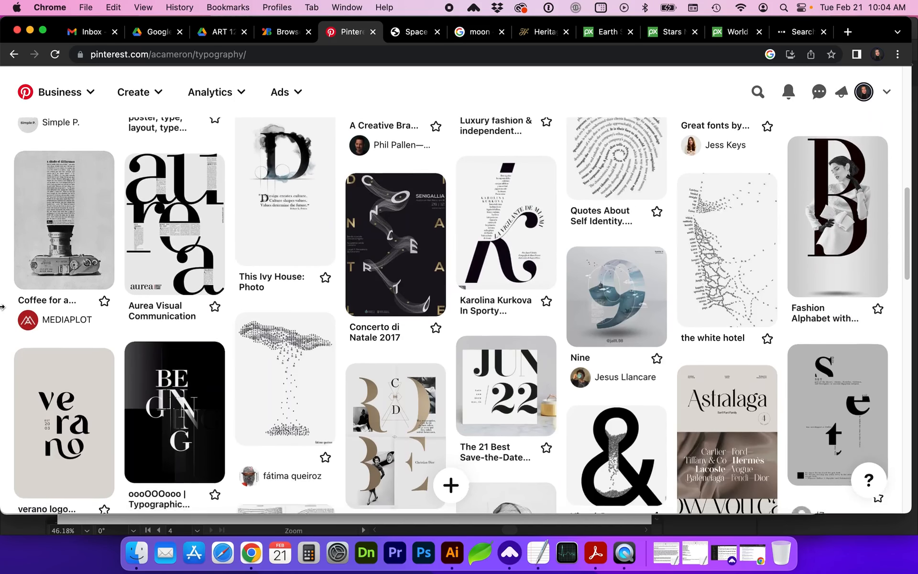
scroll(3, 307, "down", 12)
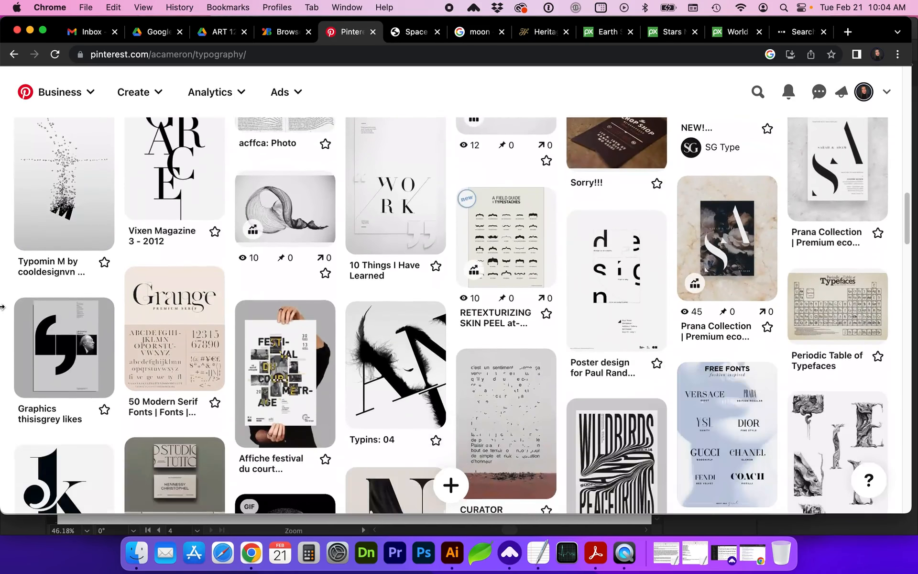
scroll(3, 307, "down", 15)
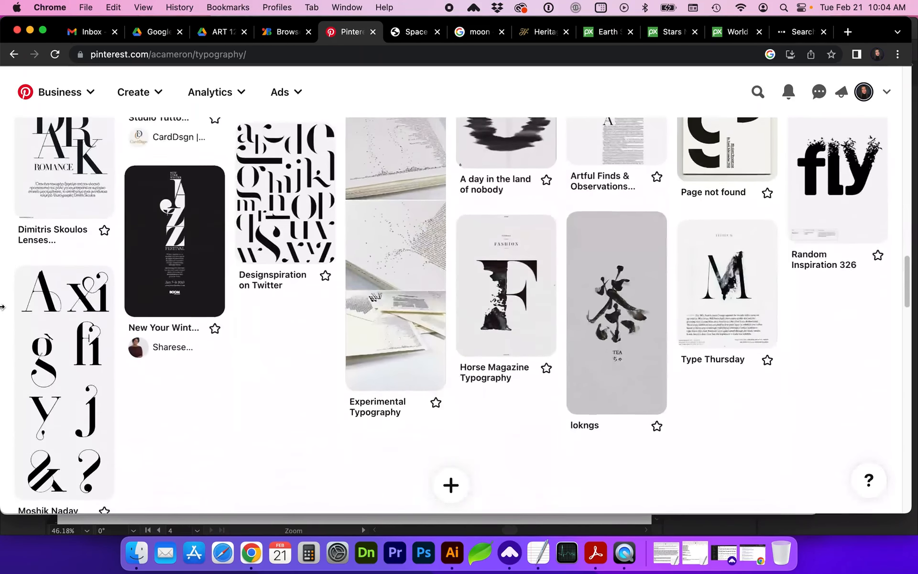
scroll(2, 307, "down", 3)
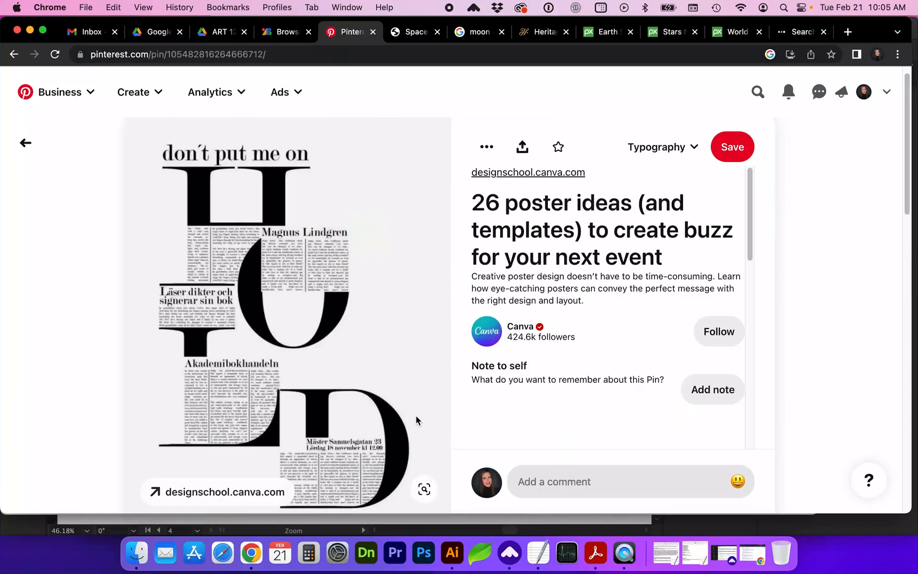
left_click(815, 253)
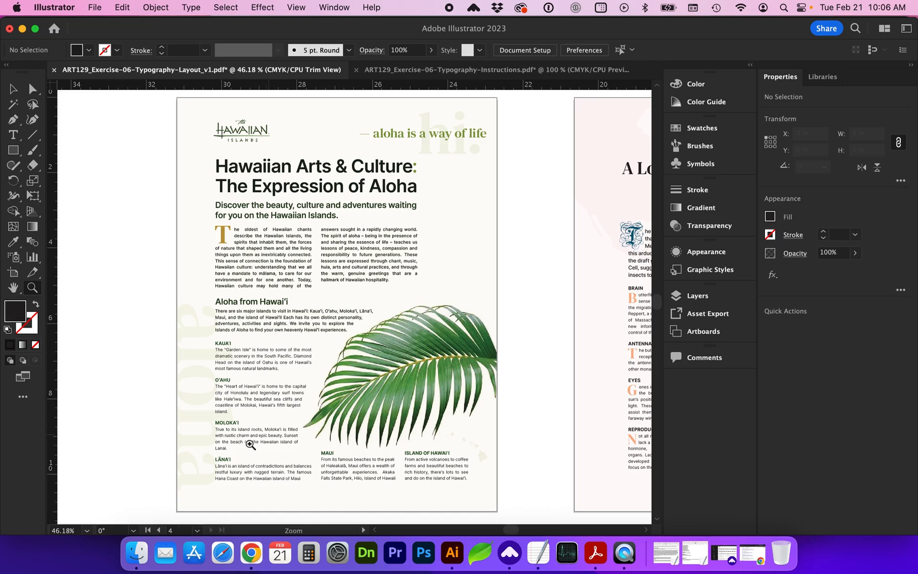
- In Illustrator's layout document, examine and compare the two "We Choose to go to the Moon" posters and the other sample pages
key("v")
left_click(211, 529)
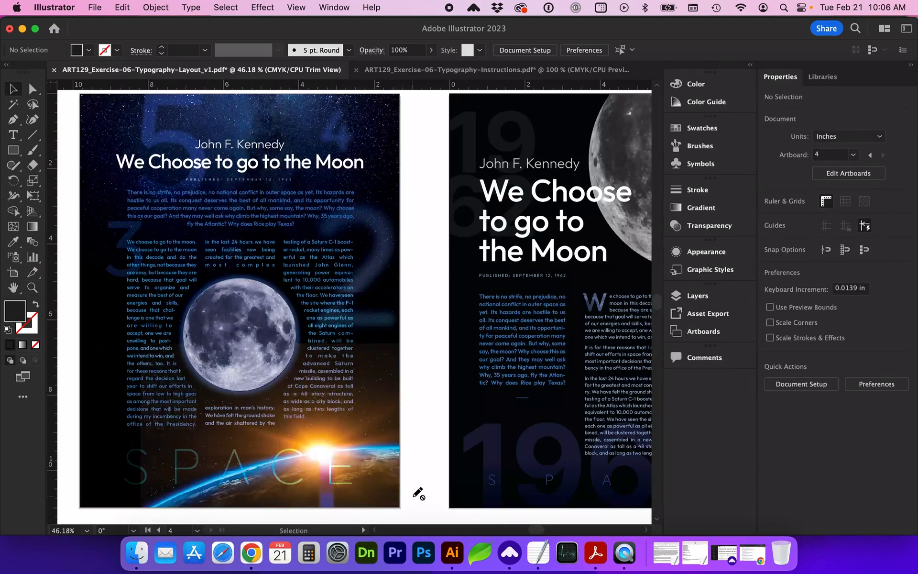
scroll(419, 494, "right", 2)
scroll(419, 493, "right", 2)
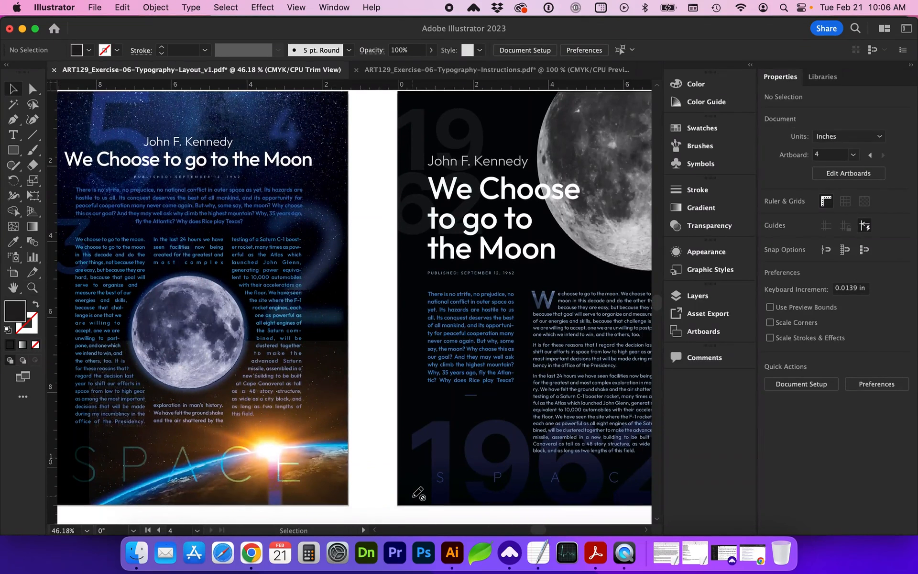
scroll(419, 494, "left", 5)
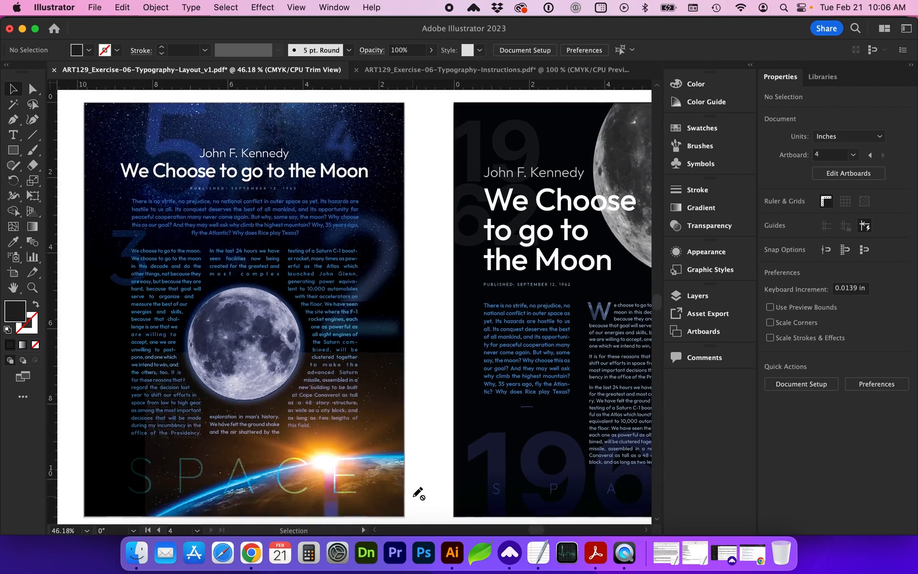
scroll(418, 493, "right", 5)
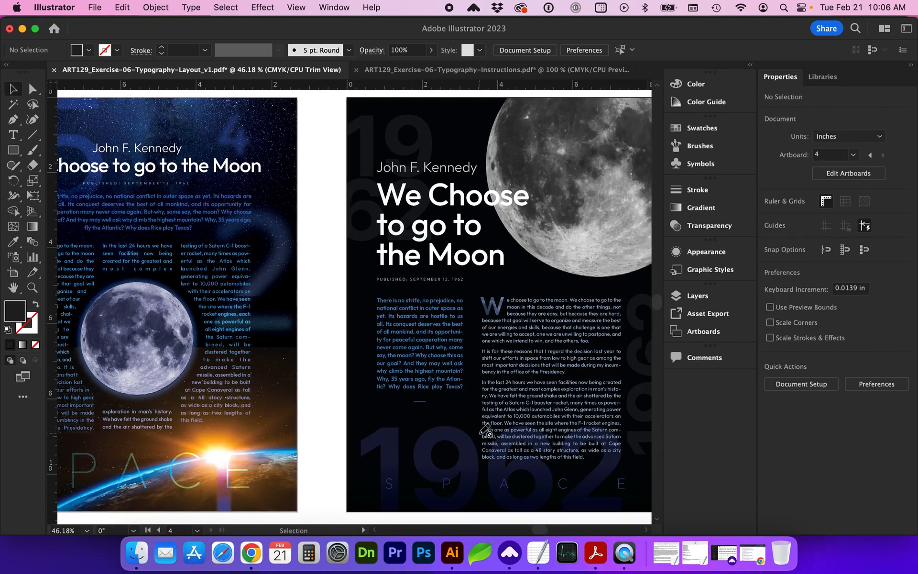
scroll(447, 359, "left", 5)
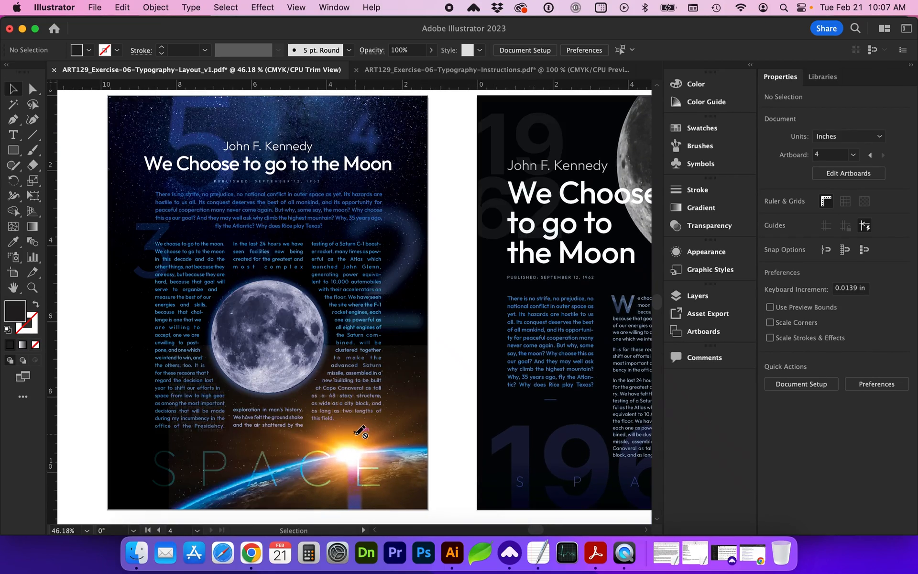
scroll(361, 431, "right", 6)
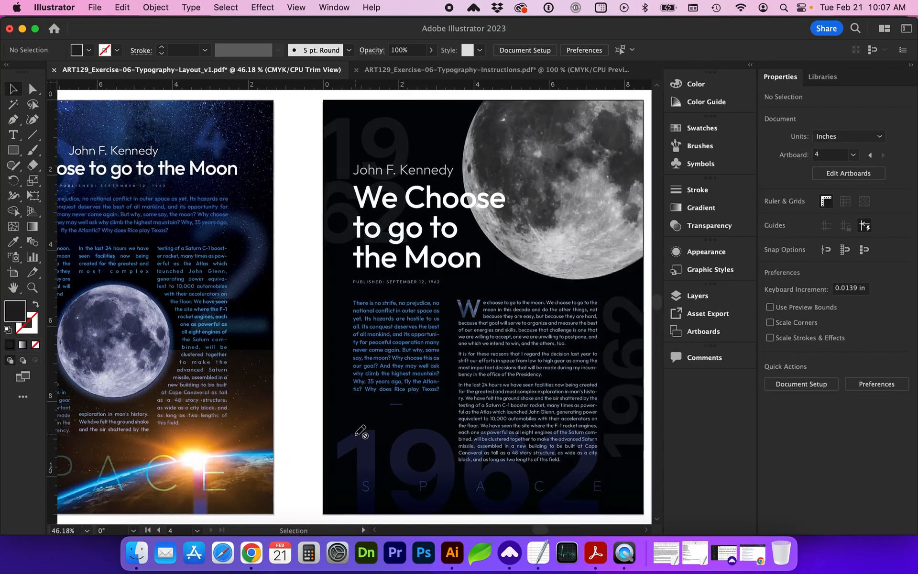
scroll(361, 432, "left", 20)
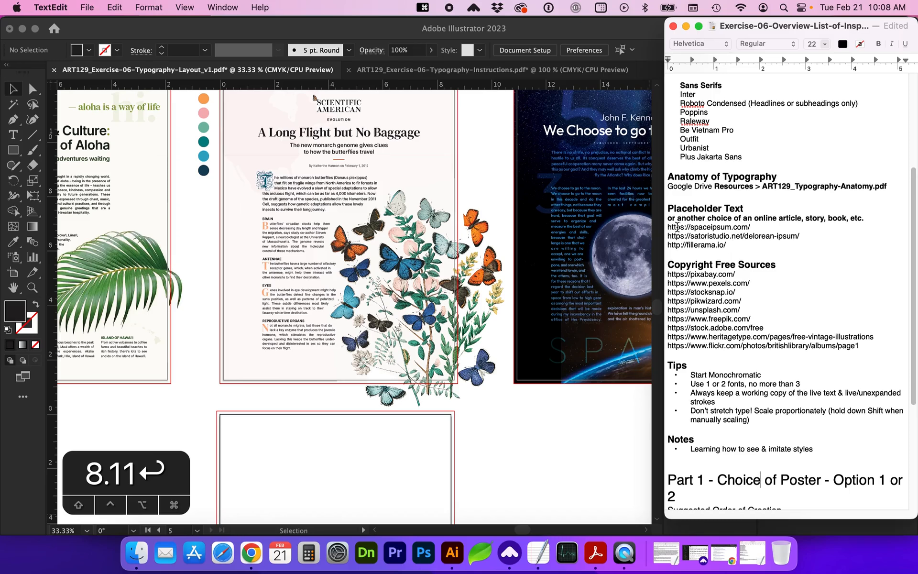
- From the listed placeholder text sources, use the DeLorean Ipsum generator in Chrome to generate 6 paragraphs and copy the text
left_click_drag(668, 226, 728, 245)
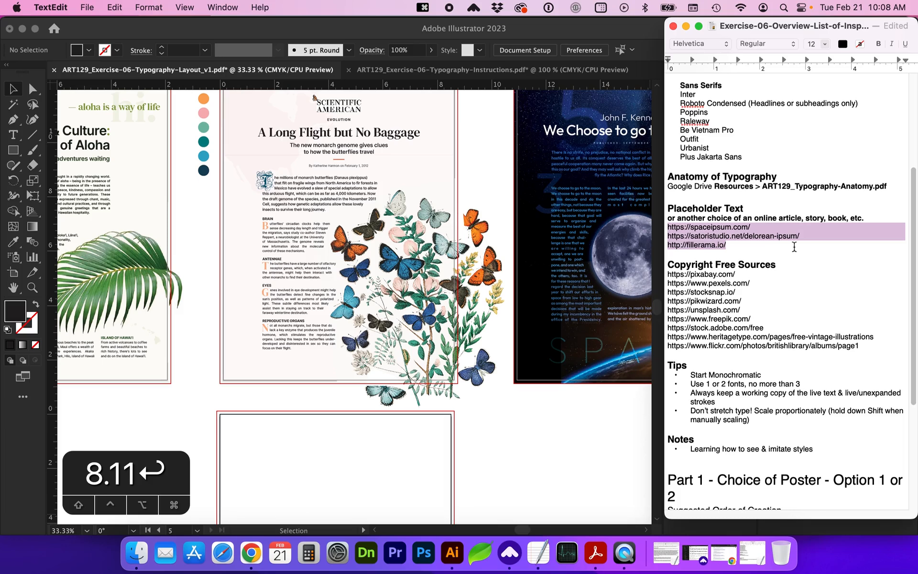
left_click(769, 256)
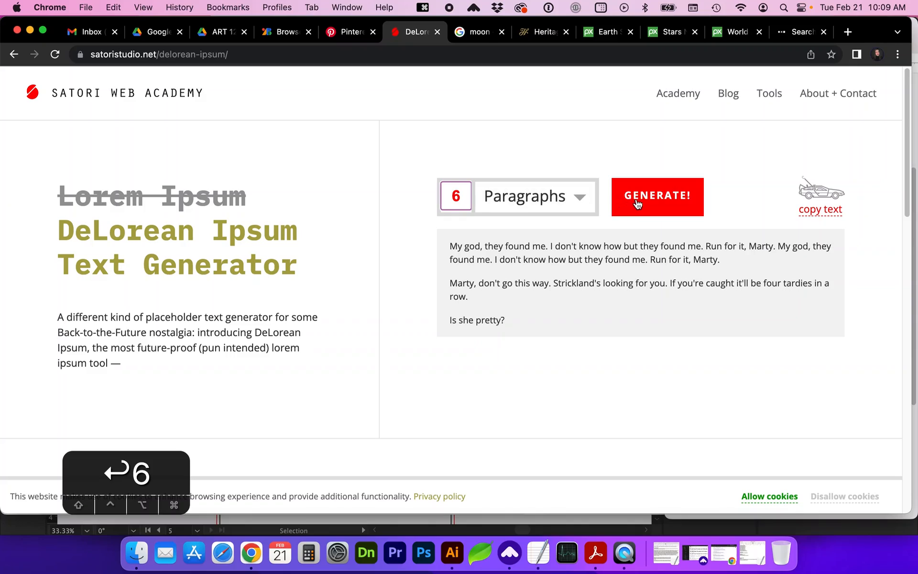
left_click(636, 200)
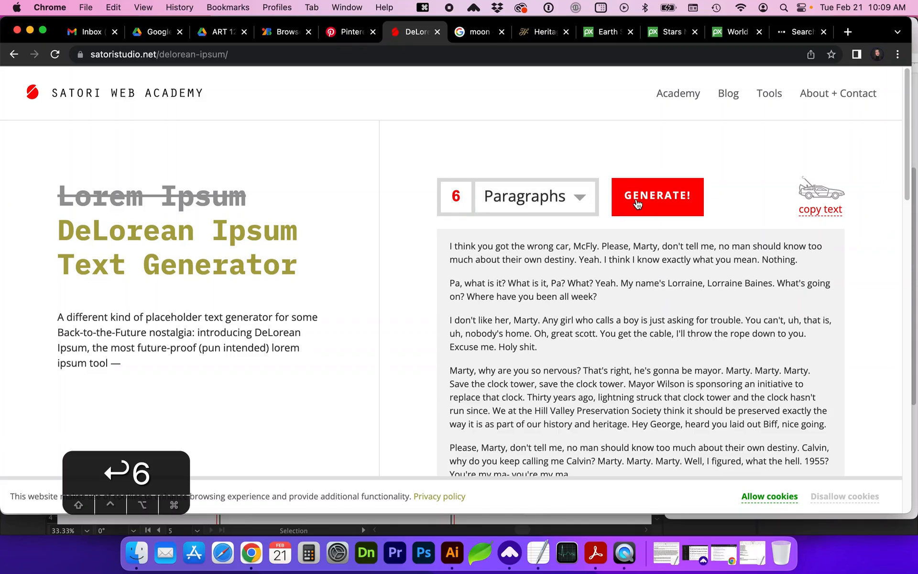
scroll(617, 297, "down", 3)
key("cmd+a")
key("super+c")
- In Illustrator, add a new layer above Layer 1 and draw an area type frame about 5.6 by 6 in on the blank artboard
left_click(452, 552)
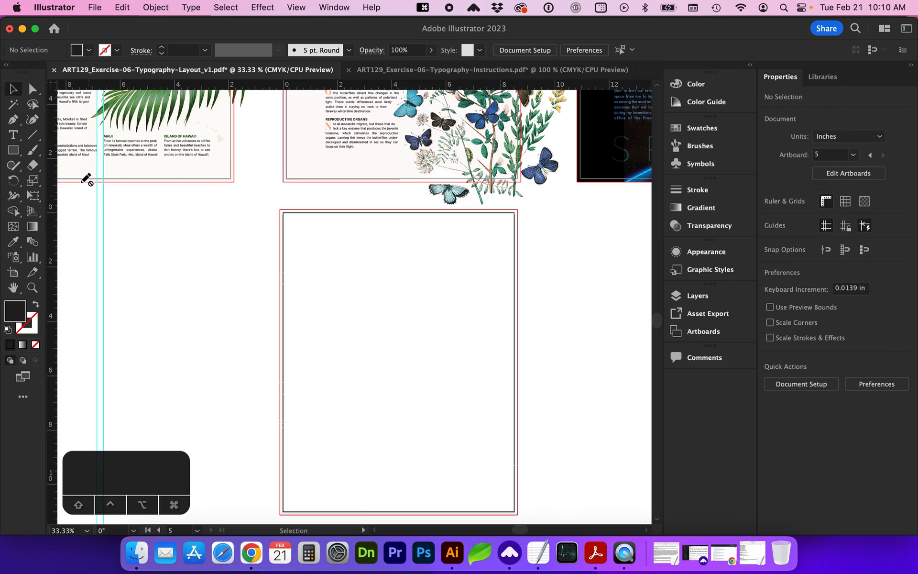
left_click(14, 138)
key("F7")
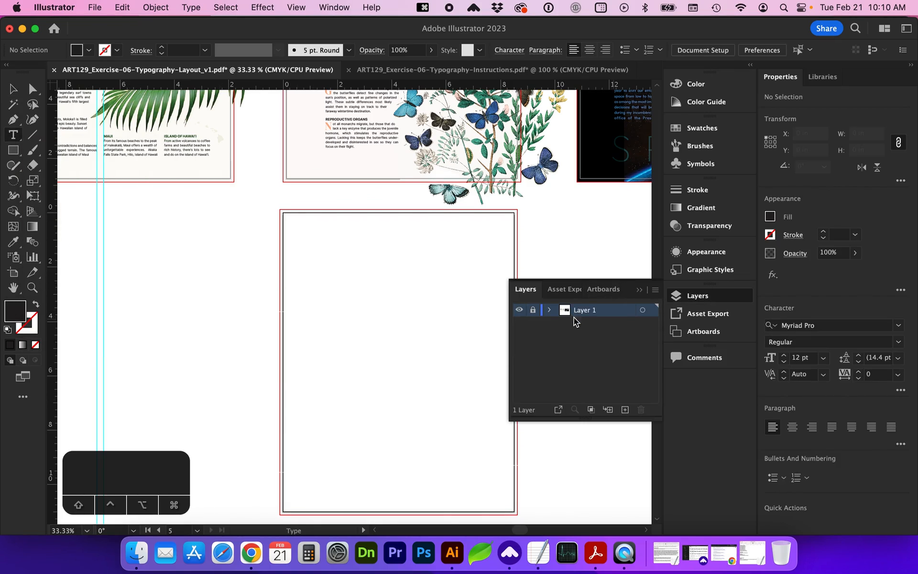
left_click(625, 409)
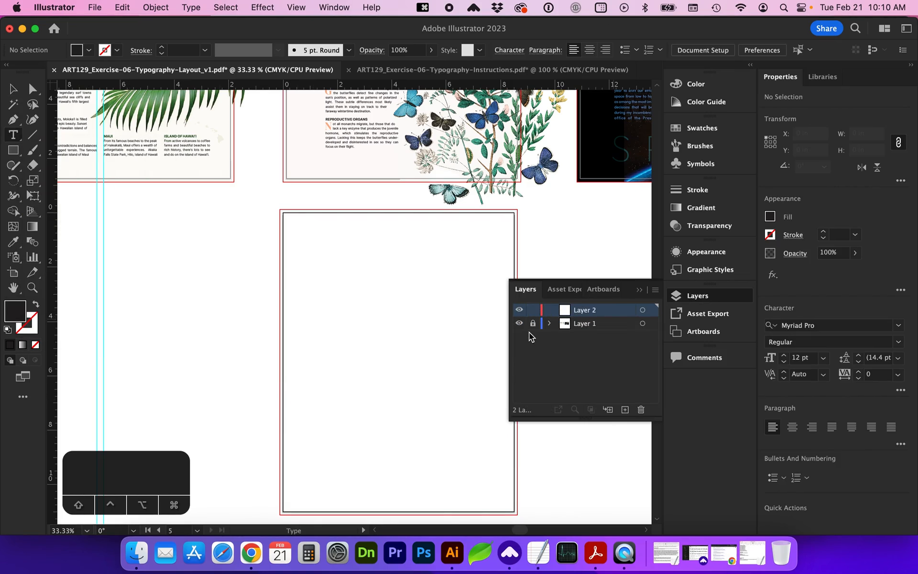
left_click_drag(320, 270, 473, 431)
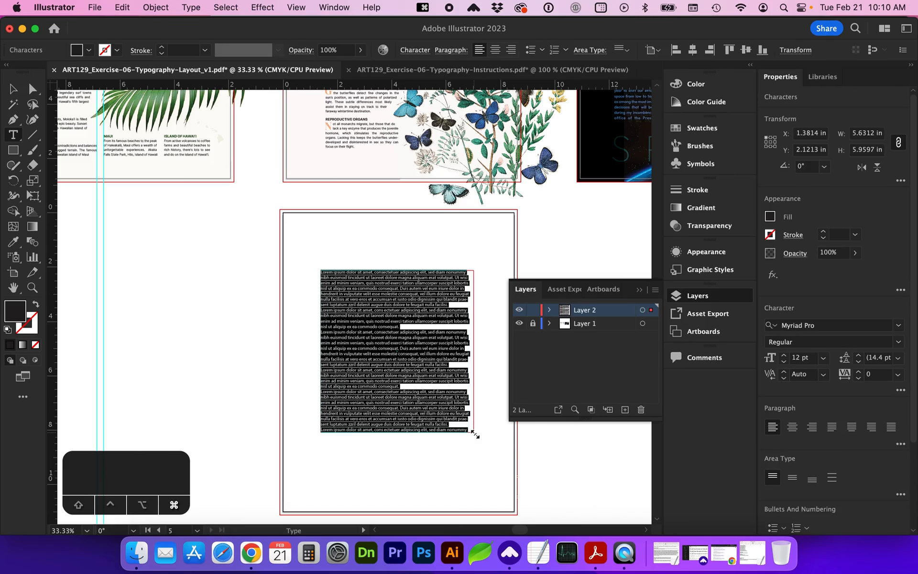
- Replace the selected lorem ipsum in the area type frame with the copied DeLorean Ipsum paragraphs
key("super+equal")
key("super+equal")
key("super")
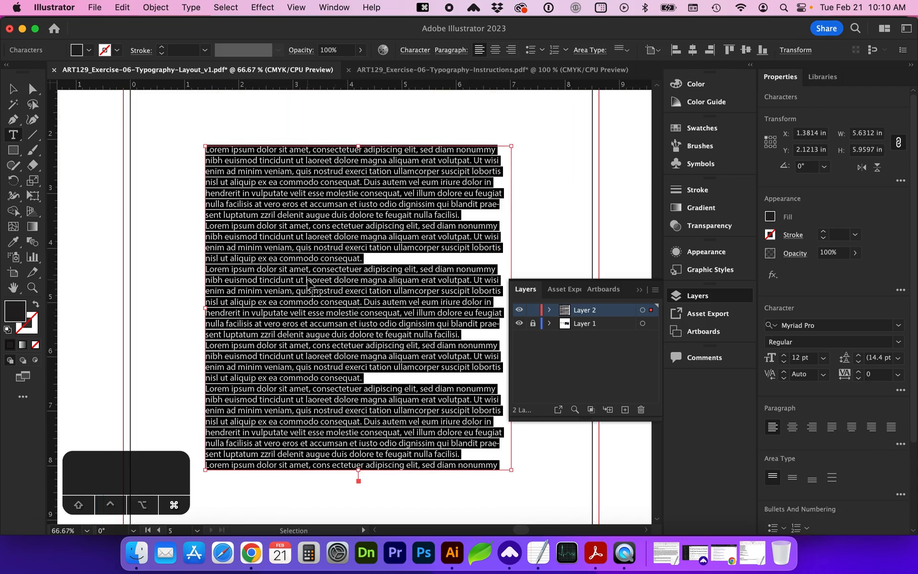
key("super+v")
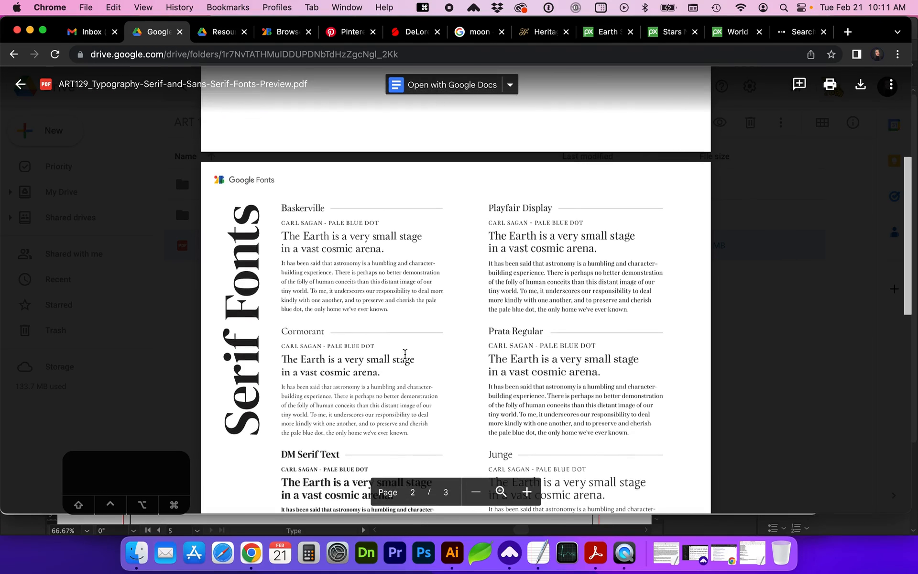
- Switch to Chrome, examine the serif and sans serif samples in the fonts preview PDF, and return to Illustrator
scroll(404, 357, "down", 3)
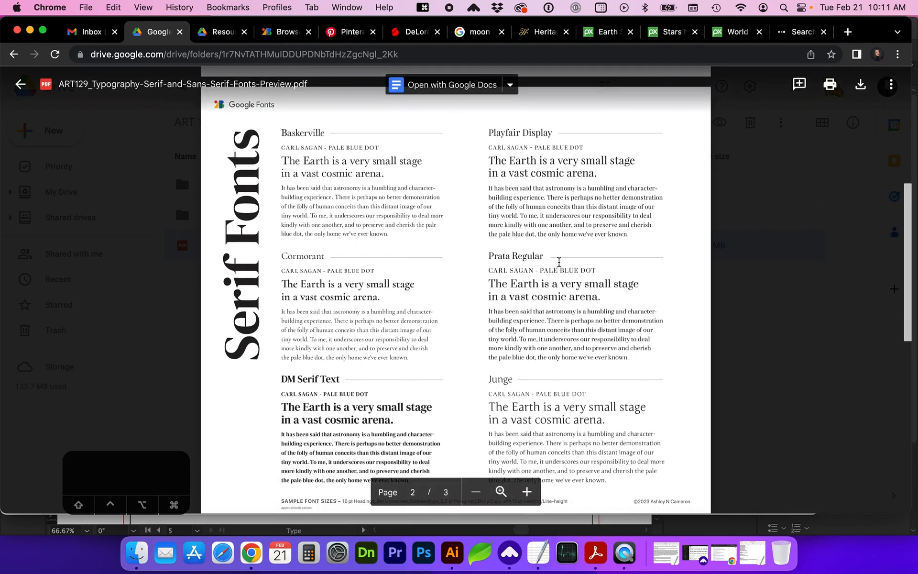
scroll(558, 321, "down", 10)
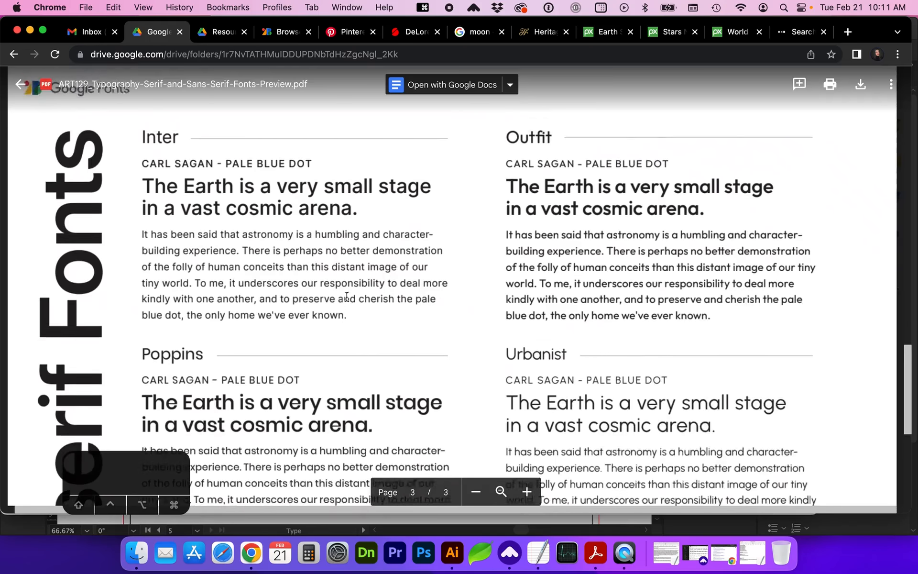
scroll(347, 297, "up", 1)
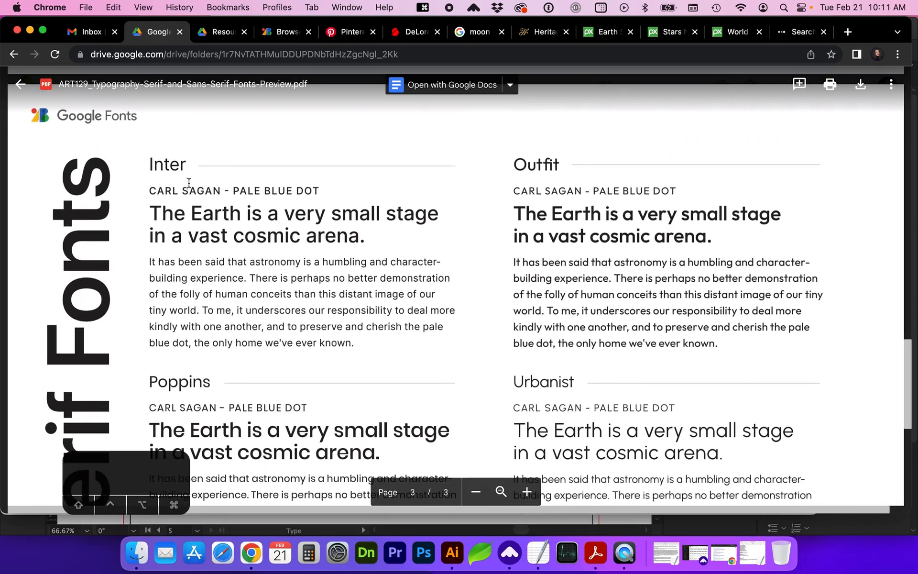
key("super+Tab")
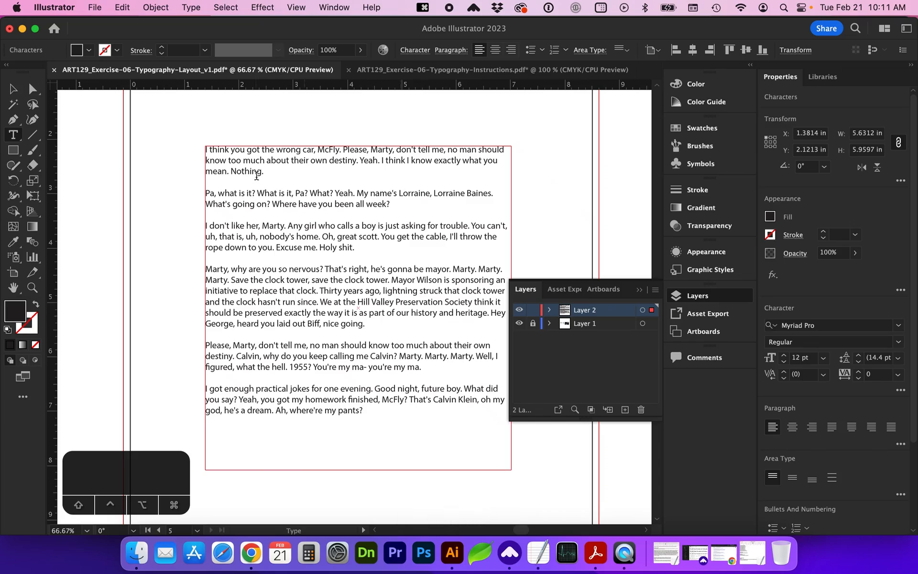
- Open the floating Character panel over the canvas and show its full set of options
left_click(14, 90)
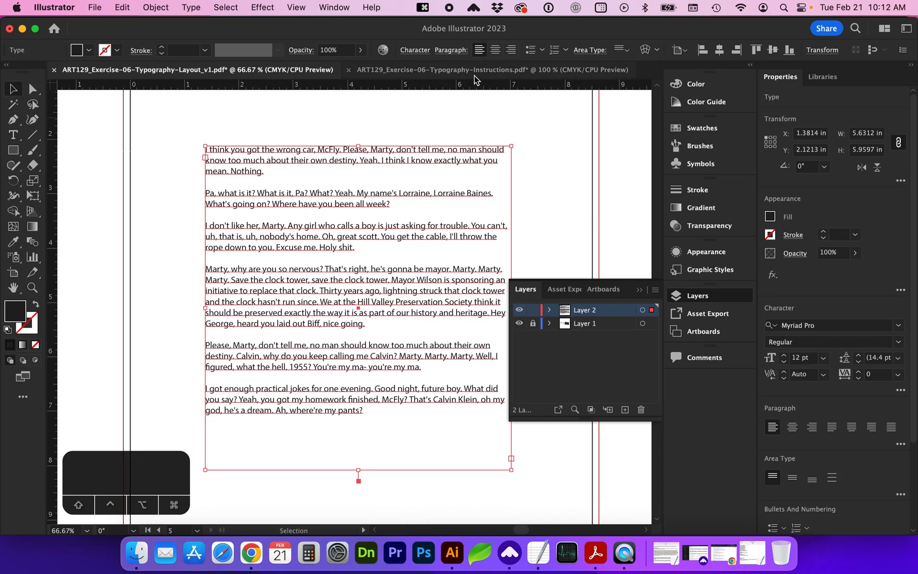
left_click(415, 50)
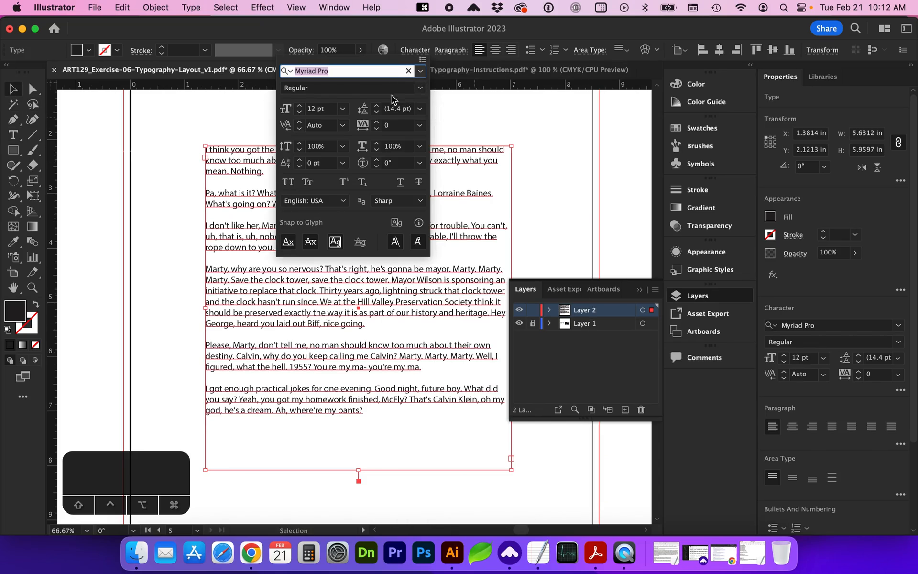
left_click(338, 10)
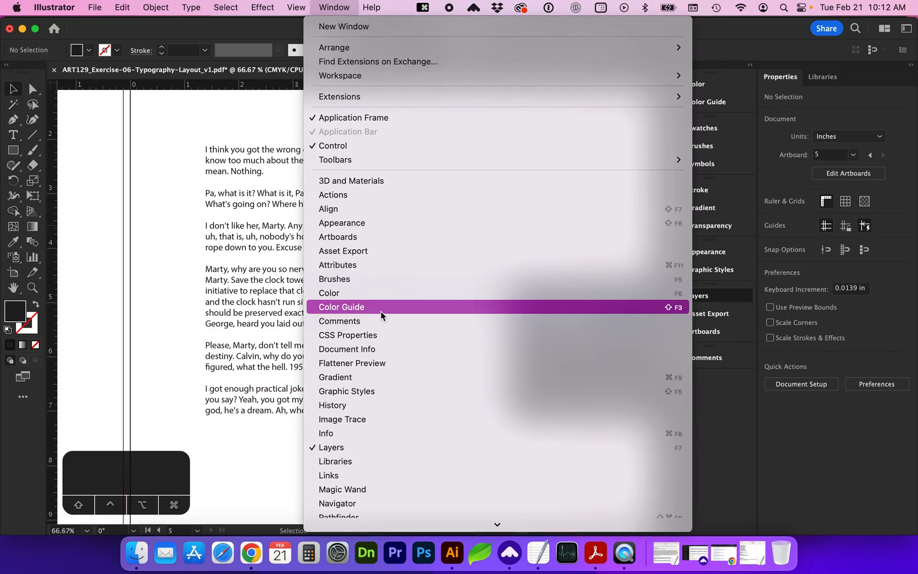
scroll(380, 311, "down", 5)
scroll(380, 312, "down", 3)
mouse_move(362, 407)
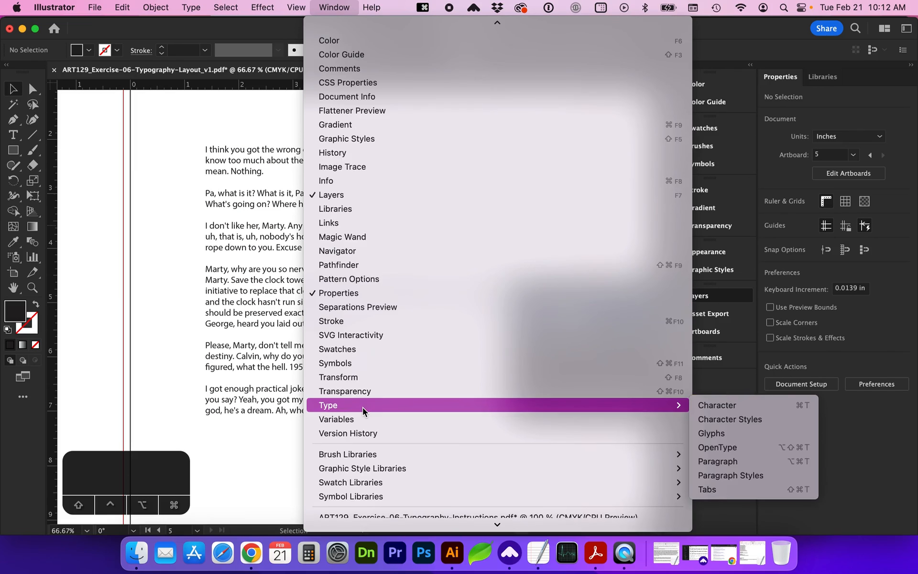
left_click(719, 405)
left_click_drag(535, 80, 579, 187)
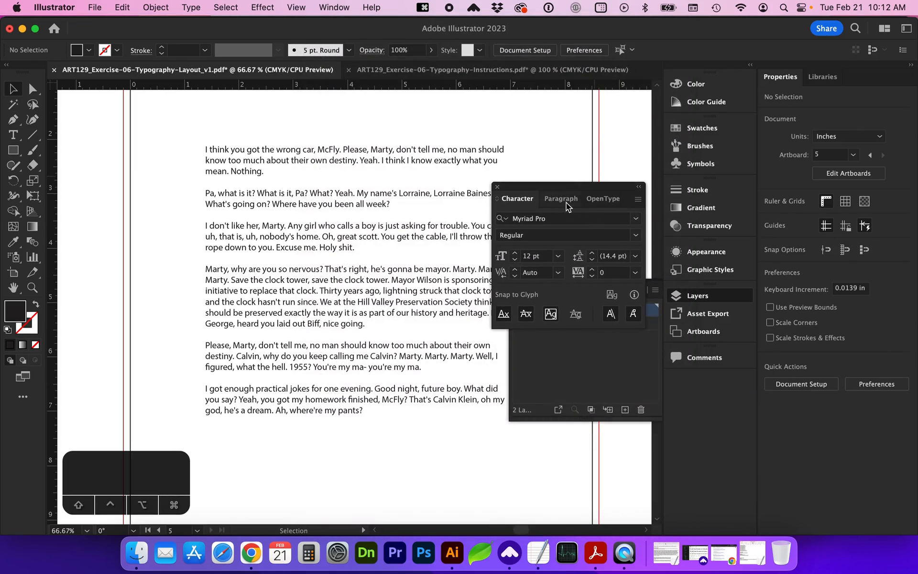
left_click(637, 199)
left_click(677, 202)
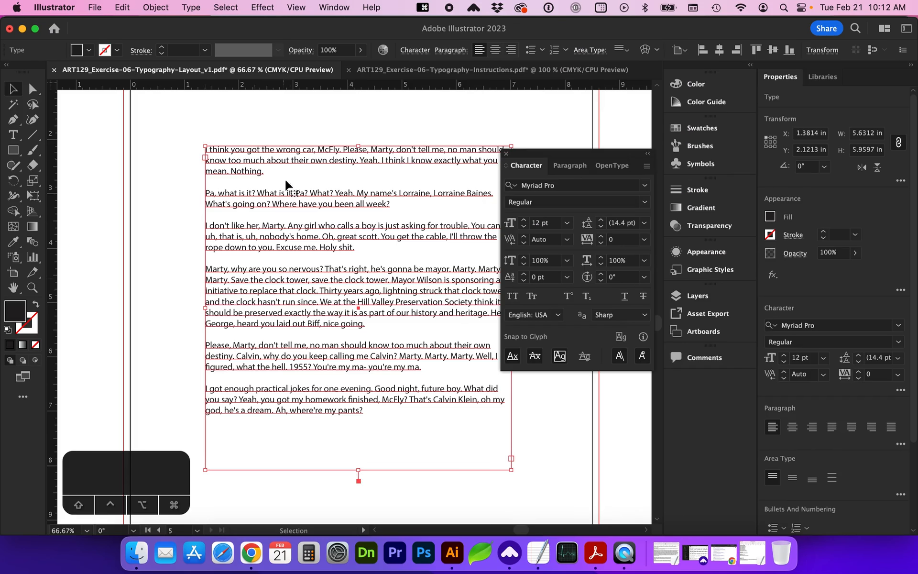
- Set the font of the selected text frame to Inter Regular
left_click(618, 184)
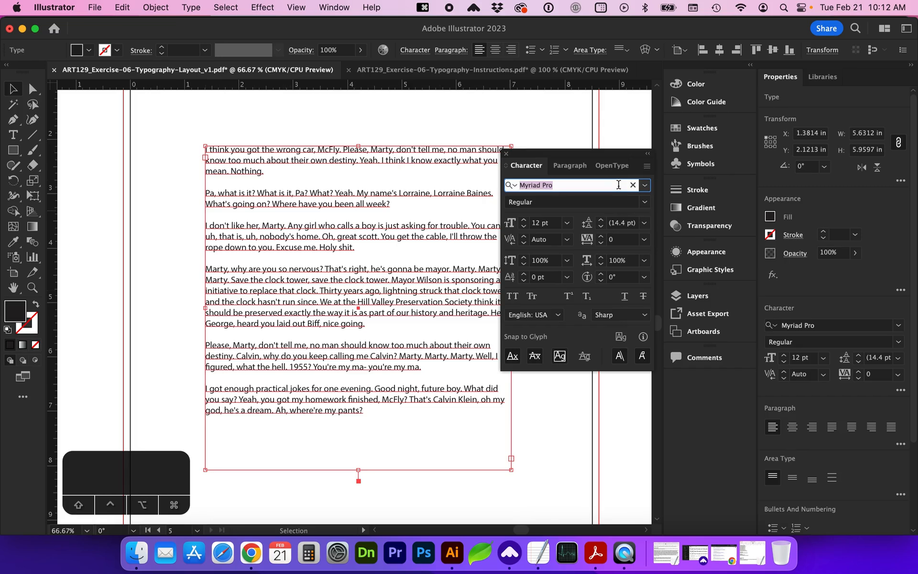
type("inter")
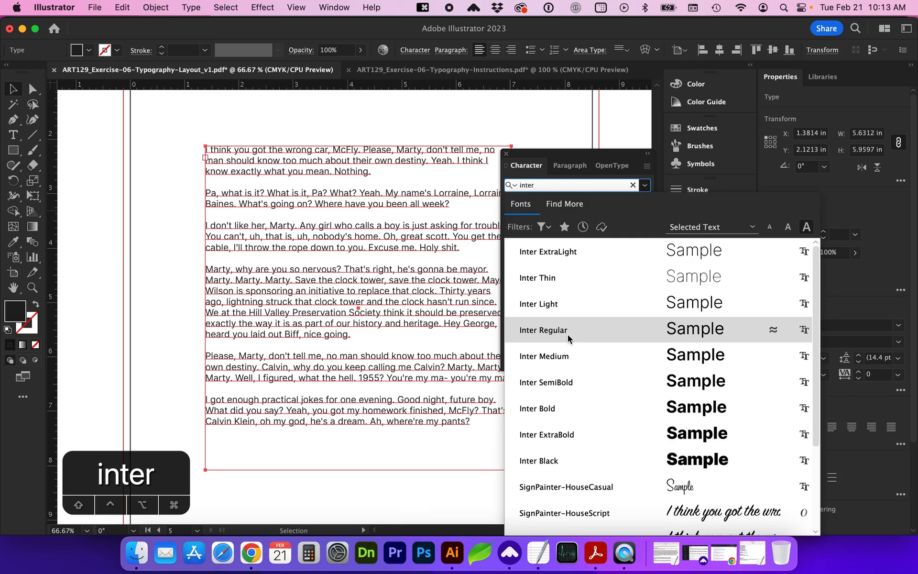
left_click(567, 333)
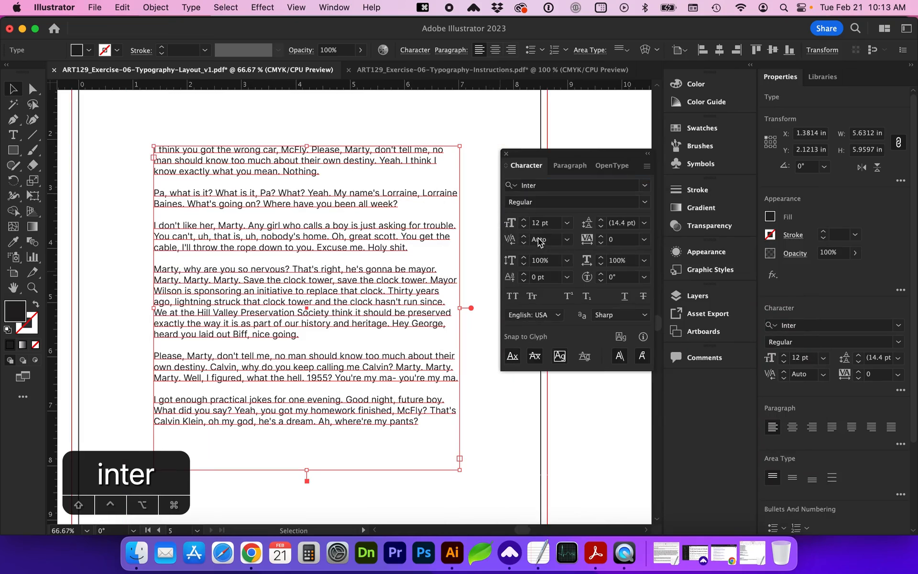
- Set the body text's kerning to Optical and its font size to 10 pt
left_click(567, 239)
left_click(590, 264)
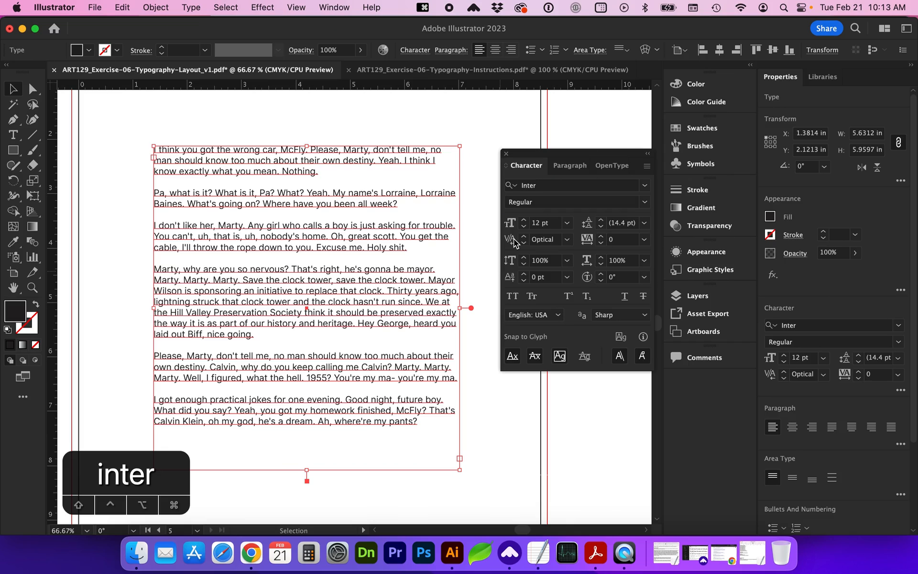
left_click(566, 222)
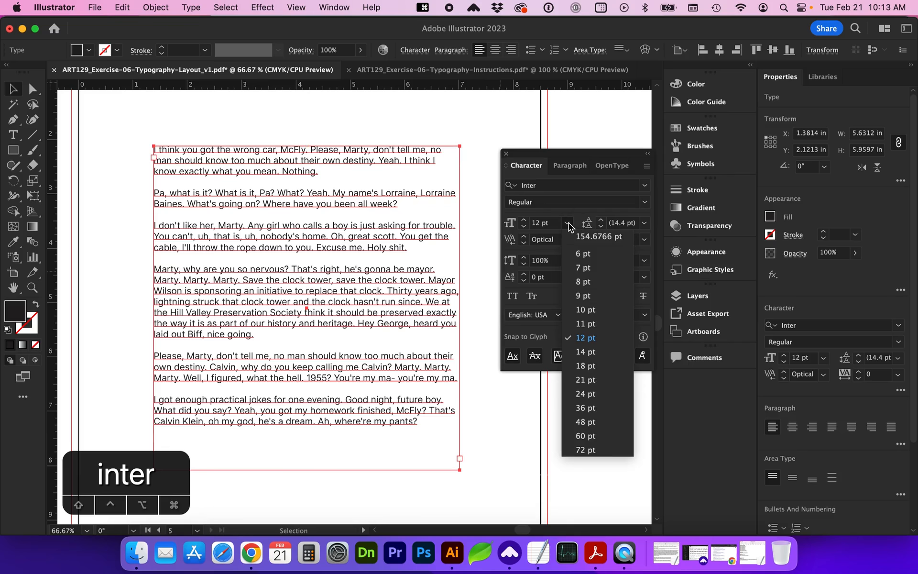
left_click(580, 317)
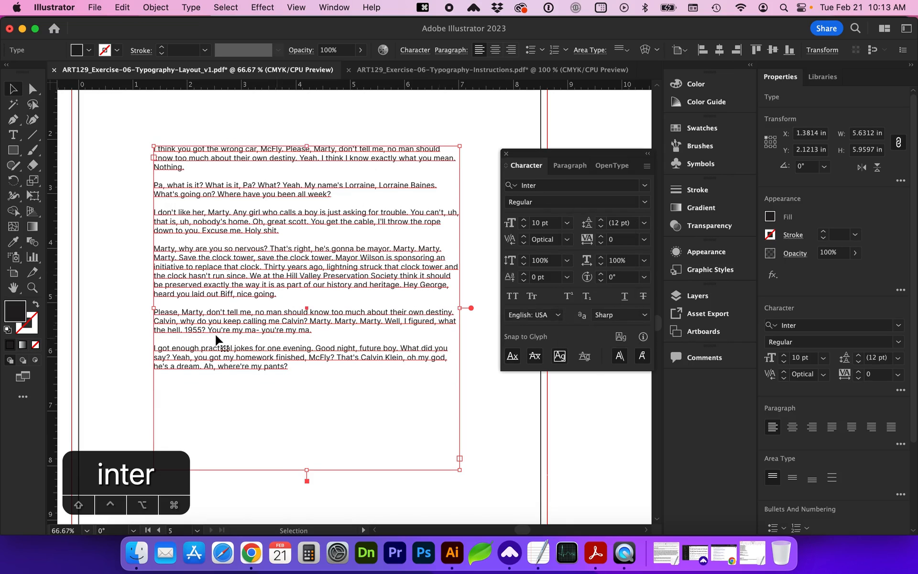
- Open the Area Type Options for the text frame and set the number of columns to 2
scroll(302, 310, "up", 3)
scroll(301, 306, "up", 2)
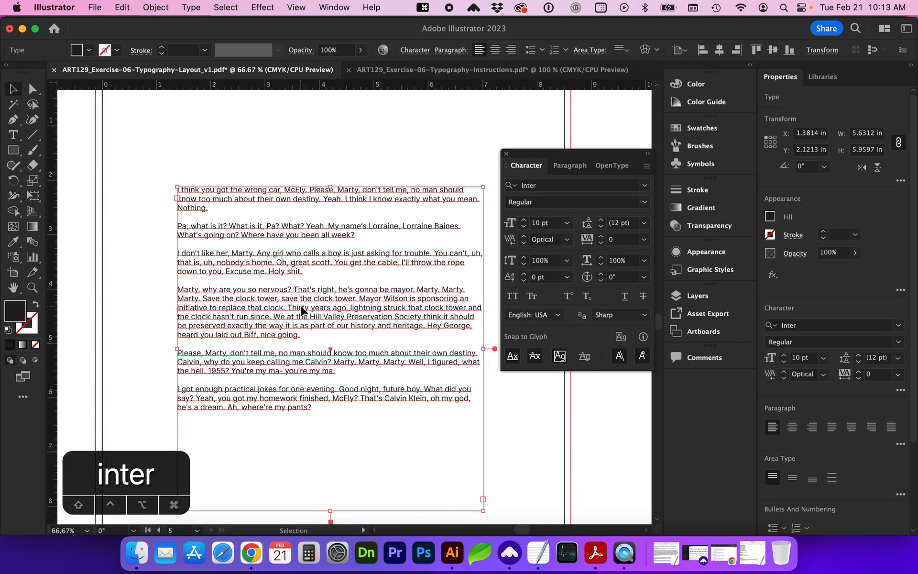
scroll(301, 306, "right", 2)
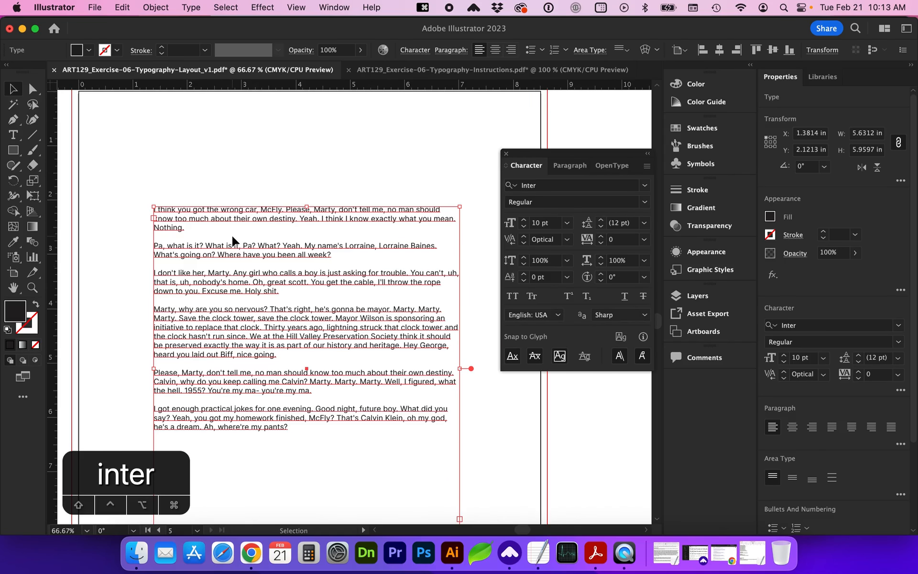
left_click(192, 7)
left_click(241, 124)
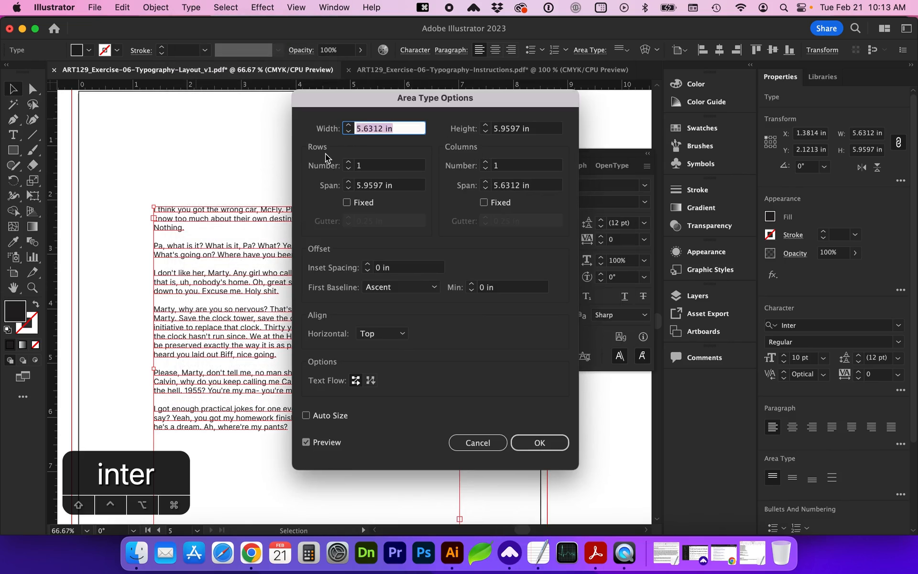
left_click(485, 162)
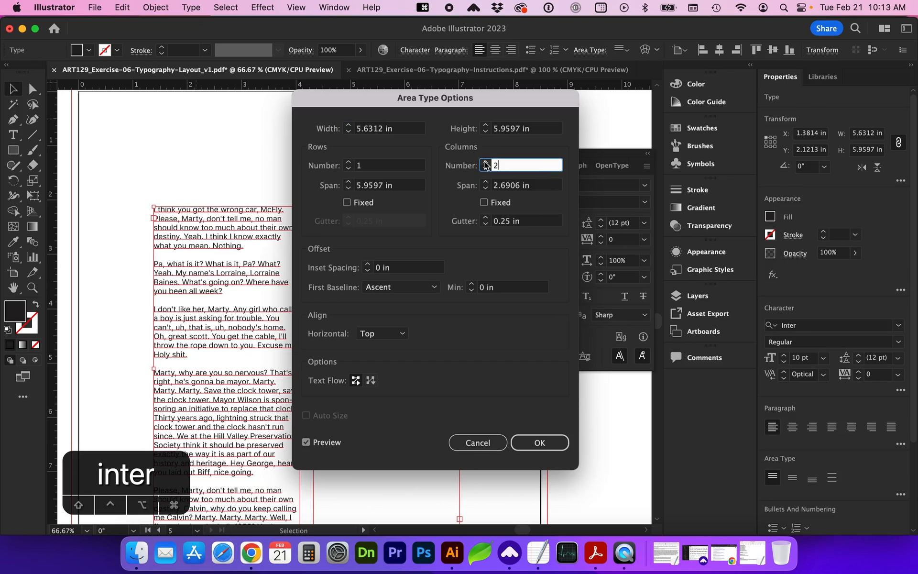
left_click_drag(468, 100, 583, 104)
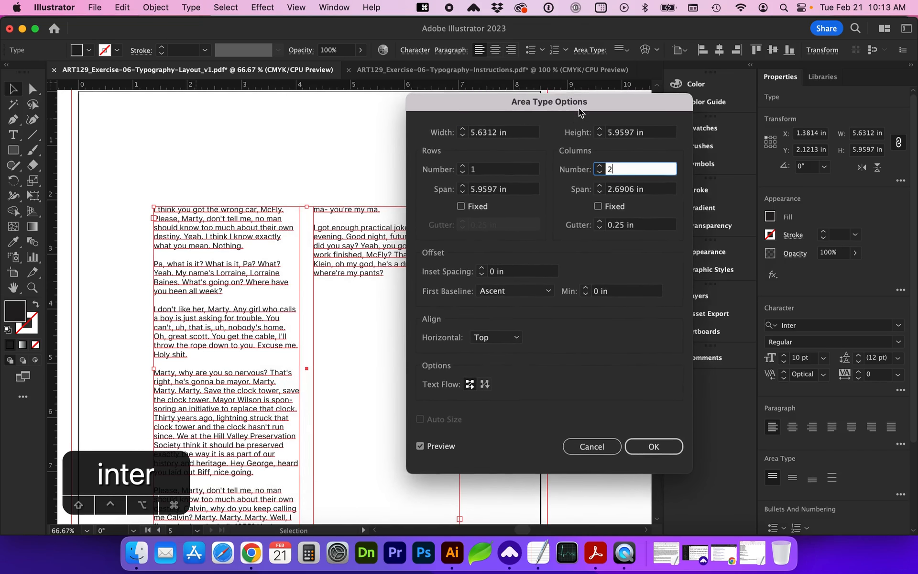
- Try a three-column arrangement for the text frame and return it to 2 columns
left_click(600, 167)
left_click(601, 170)
left_click(600, 167)
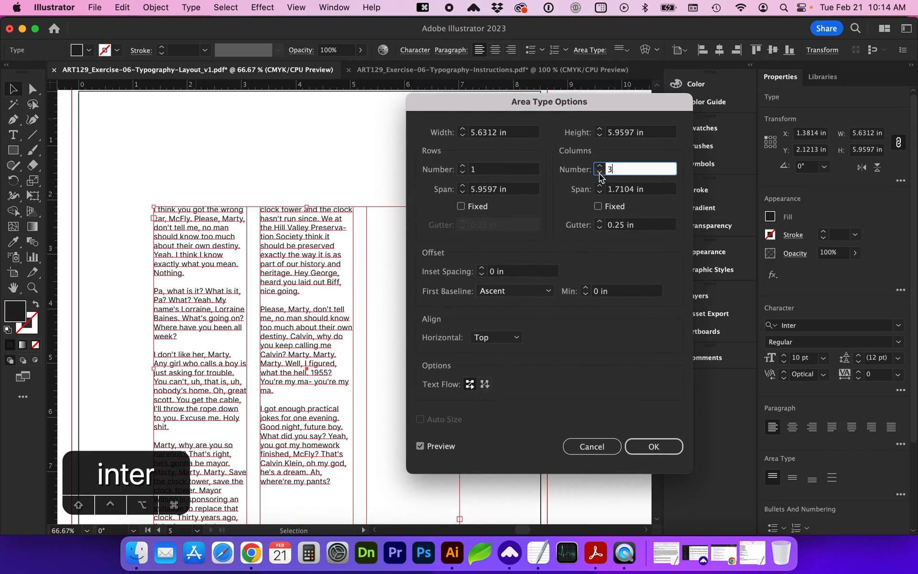
left_click(600, 173)
left_click_drag(528, 110, 582, 107)
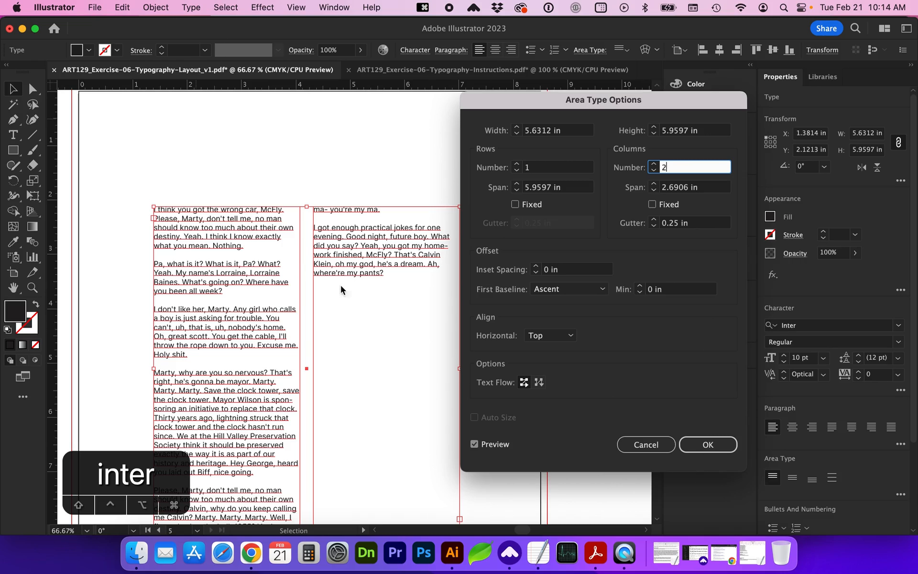
- Widen the gutter between the two text columns by two increments and apply the Area Type Options
left_click(654, 220)
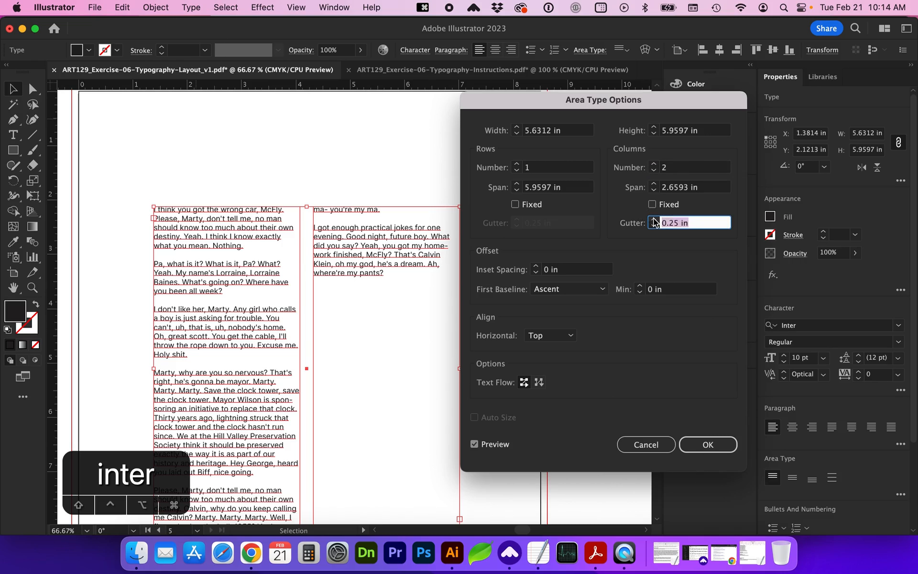
left_click(653, 220)
left_click(706, 445)
- Shorten the two-column text frame from its lower edge to a height of about 3.84 in
scroll(414, 239, "up", 3)
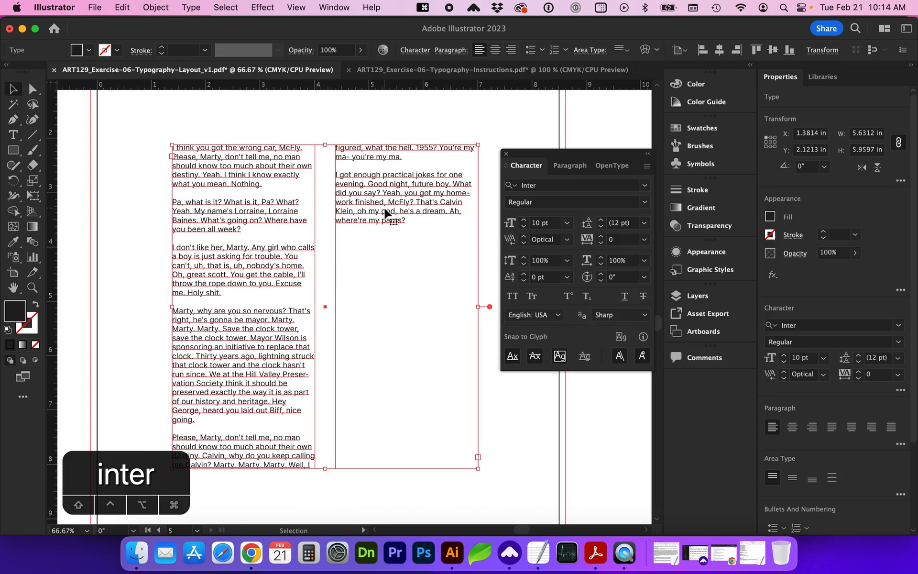
left_click_drag(326, 469, 329, 354)
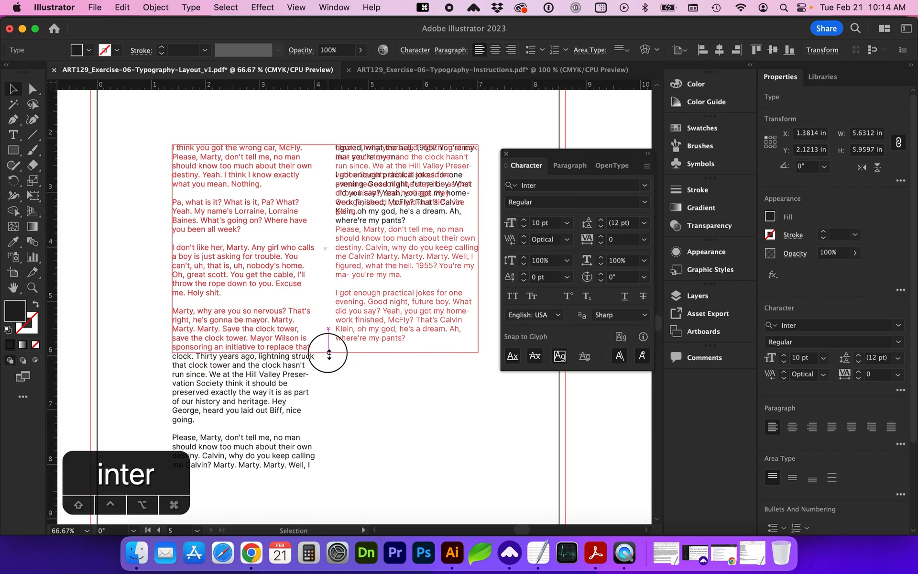
left_click(356, 414)
scroll(360, 369, "up", 2)
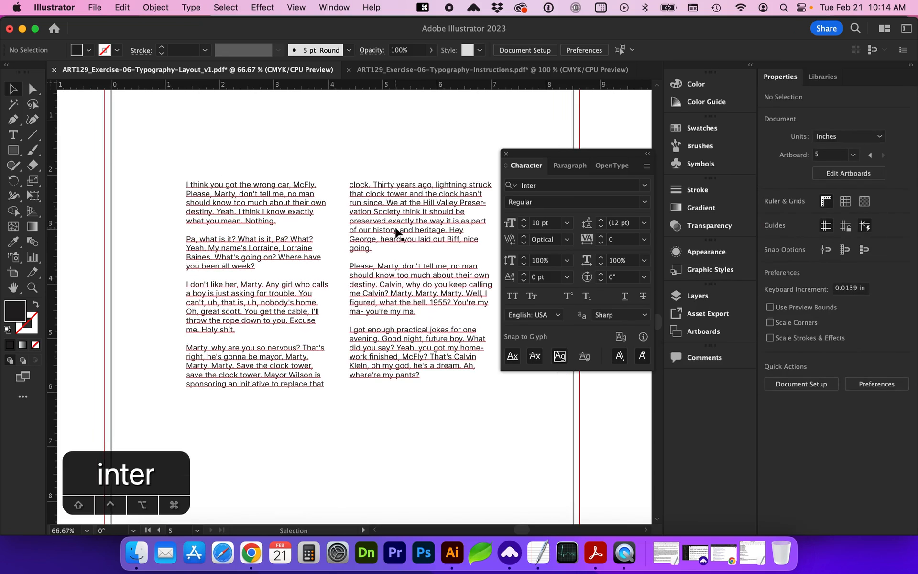
- Justify the two-column text with the last line aligned left and deselect the frame
left_click(362, 281)
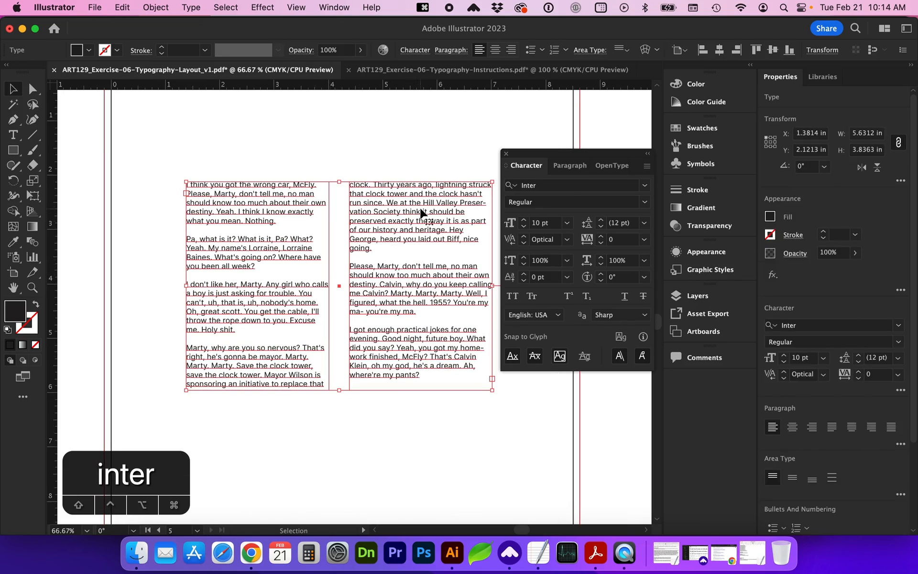
left_click(574, 165)
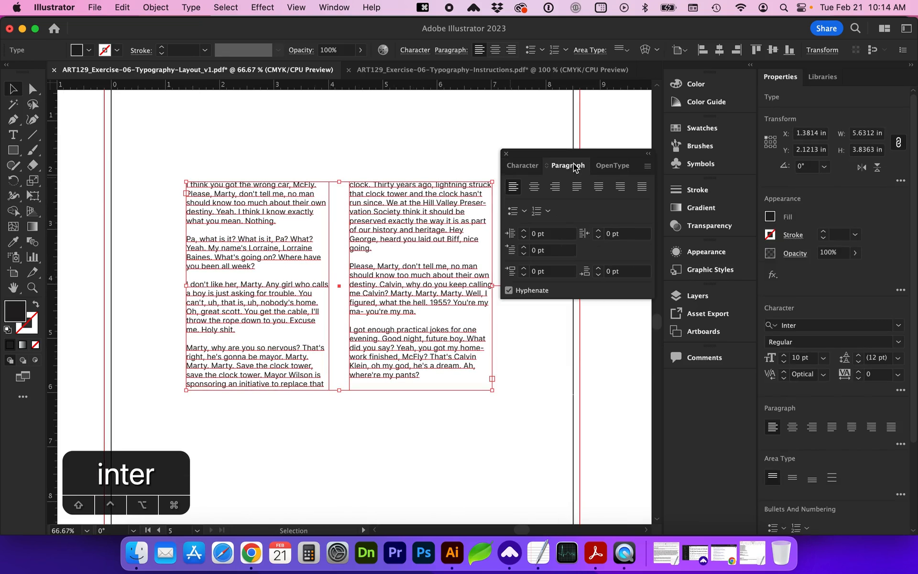
left_click(577, 190)
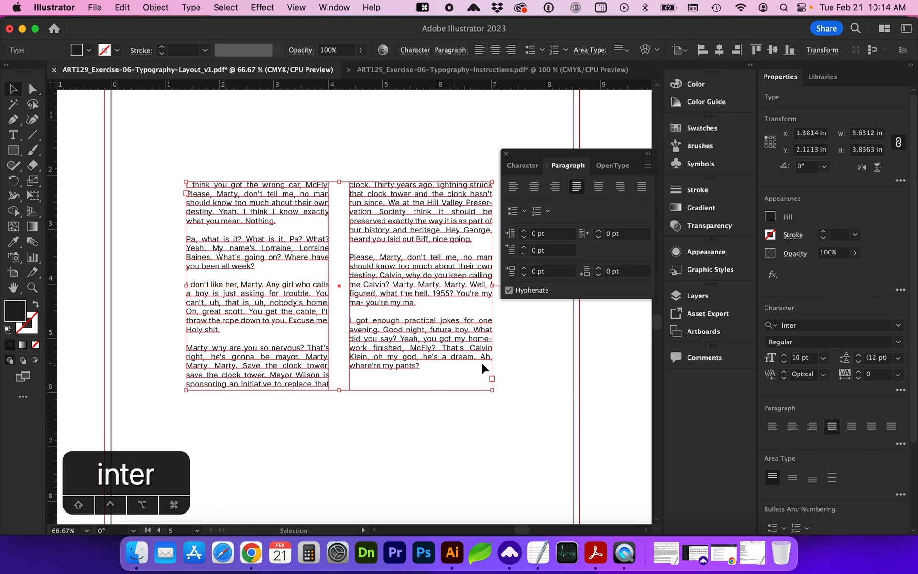
left_click(344, 395)
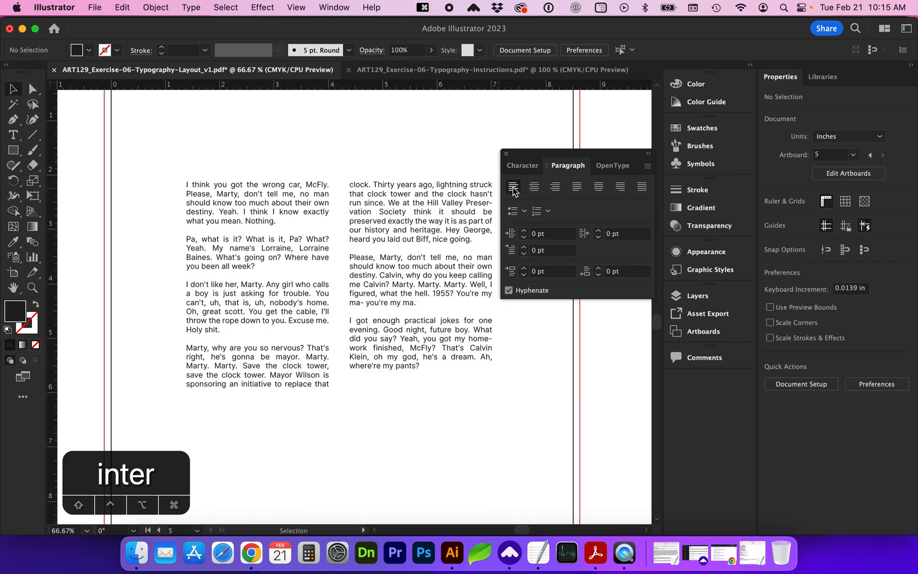
- Set the two-column text back to left alignment and deselect the frame
left_click(401, 267)
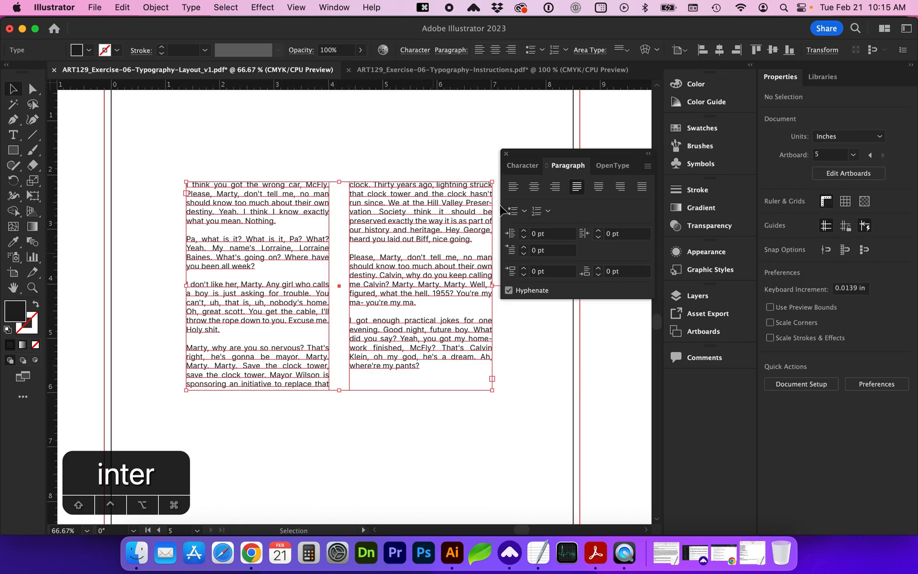
left_click(513, 186)
left_click(339, 234)
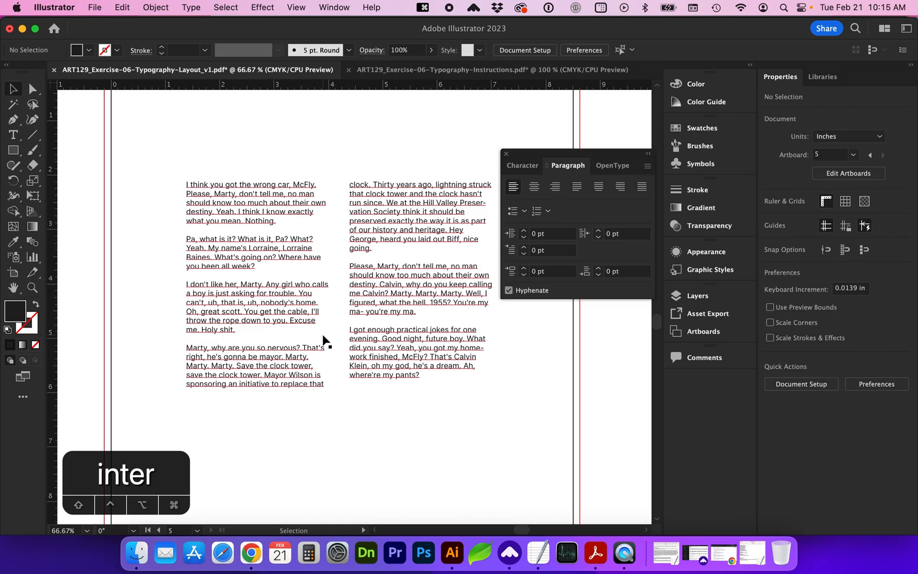
- Justify the two-column body text with the last line aligned left
left_click(403, 375)
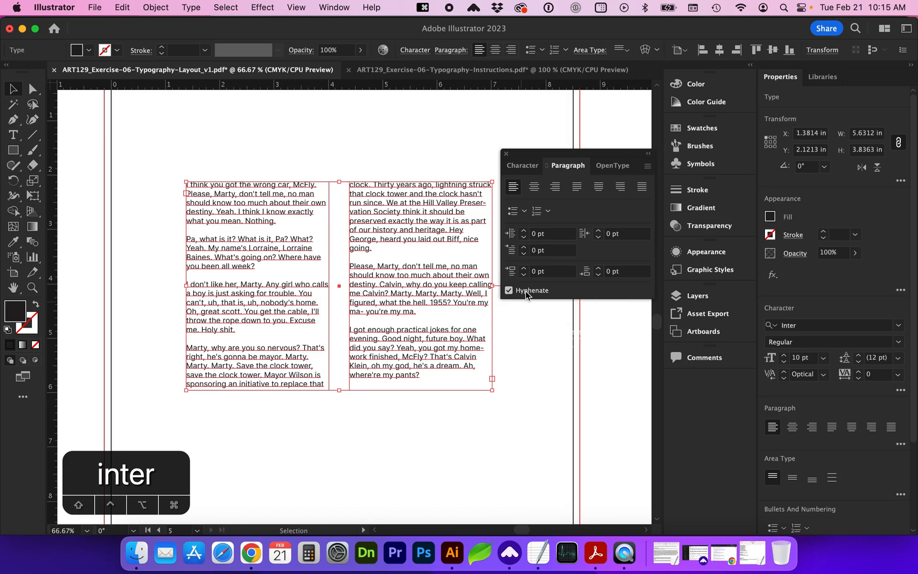
left_click(576, 186)
scroll(396, 288, "right", 1)
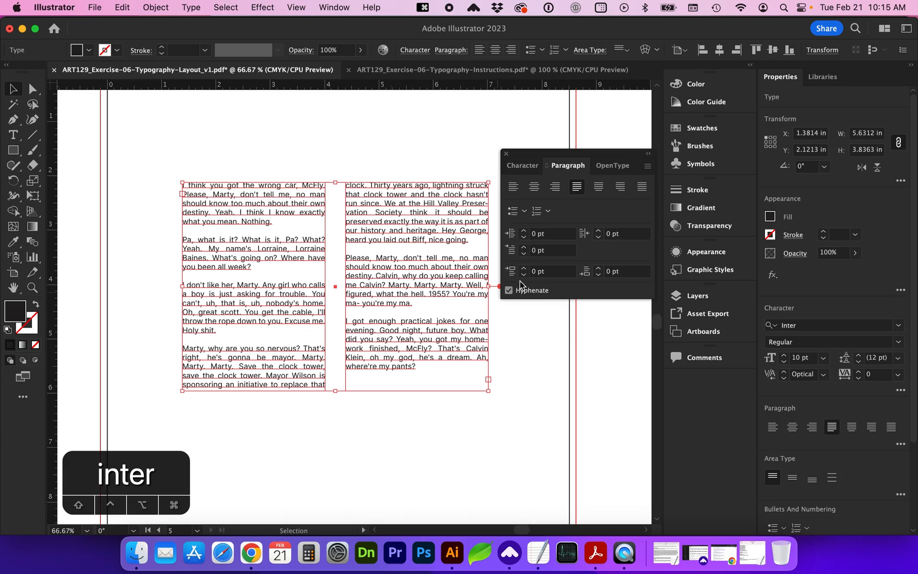
- Toggle hyphenation off and back on for the justified two-column text to compare the line breaks
left_click(509, 291)
left_click(509, 291)
left_click(509, 290)
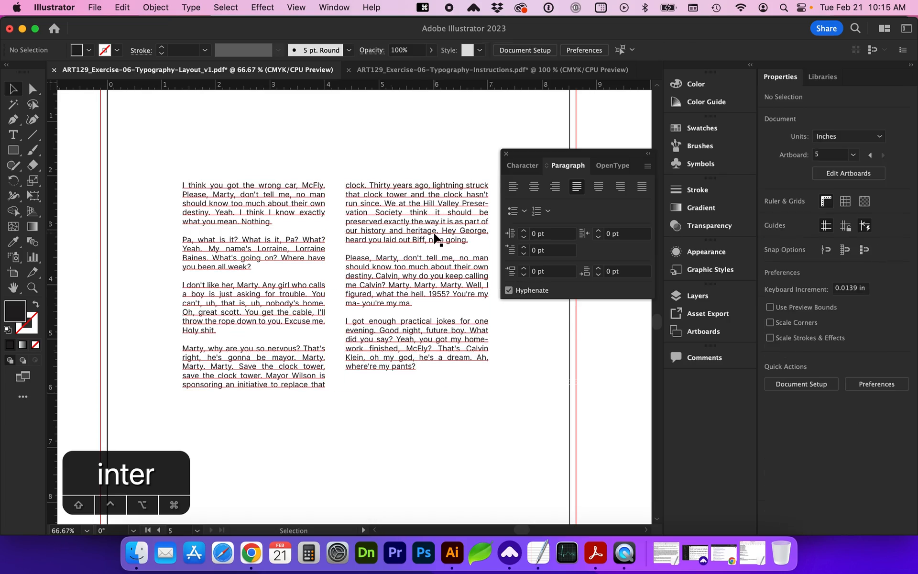
left_click(517, 345)
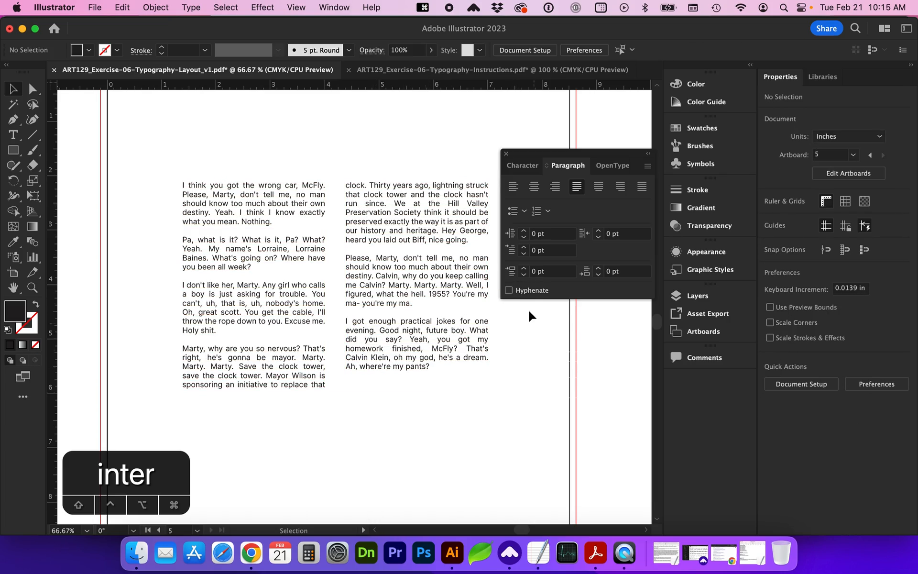
left_click(448, 309)
left_click(509, 290)
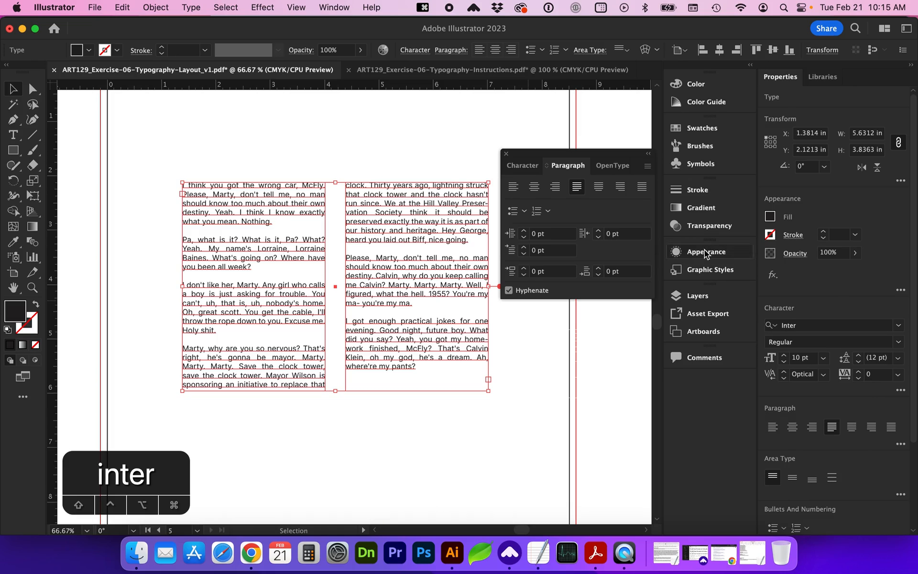
- Set the body text's leading to 14 pt and lengthen the frame from its lower edge to about 4.27 in
left_click(526, 165)
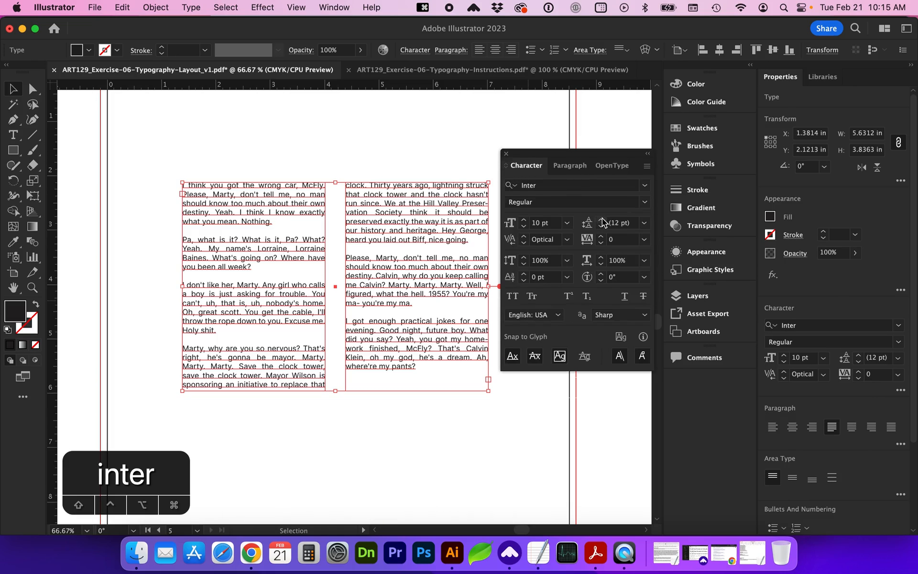
left_click(602, 219)
left_click(601, 219)
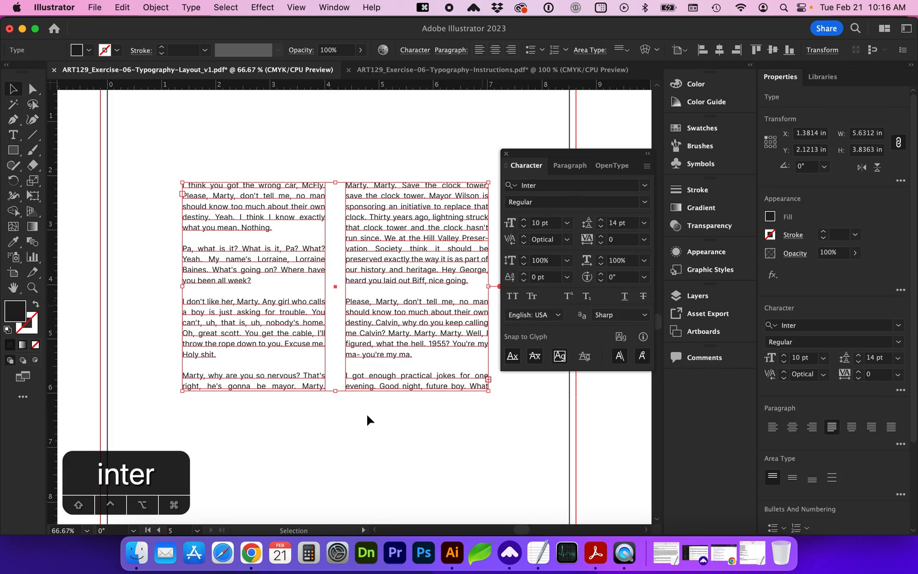
left_click_drag(335, 391, 338, 414)
left_click(347, 458)
key("super+0")
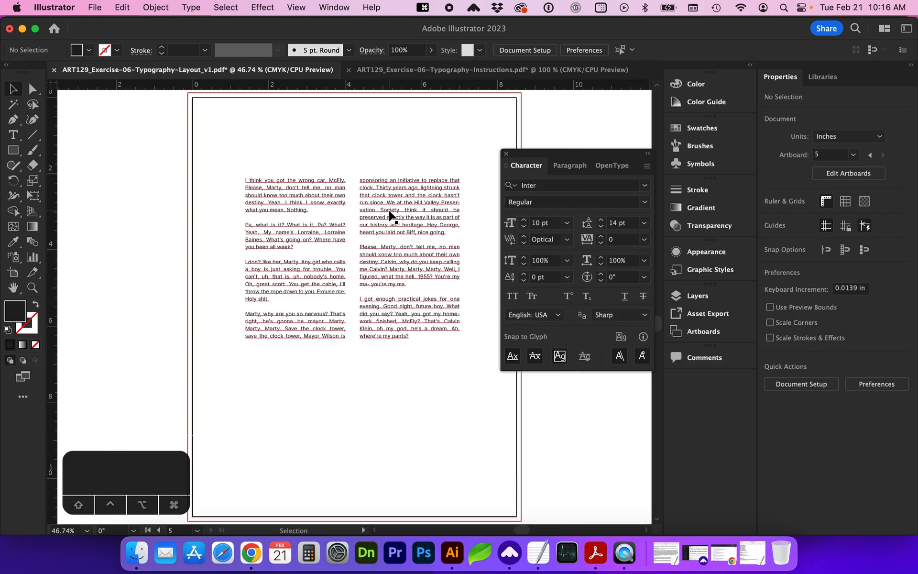
- Move the two-column text frame down the page to a Y position of about 4.26 in
left_click_drag(389, 215, 387, 297)
scroll(300, 219, "up", 10)
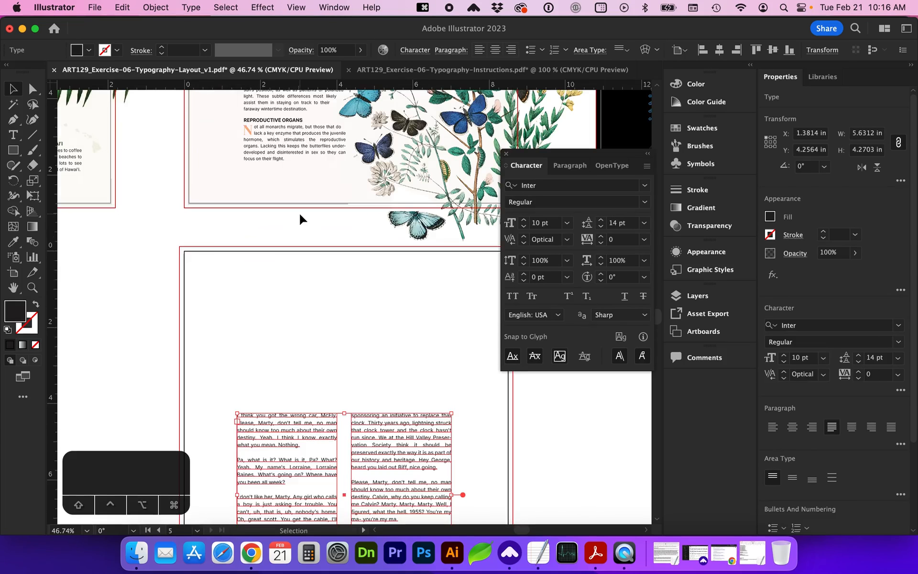
scroll(301, 219, "up", 4)
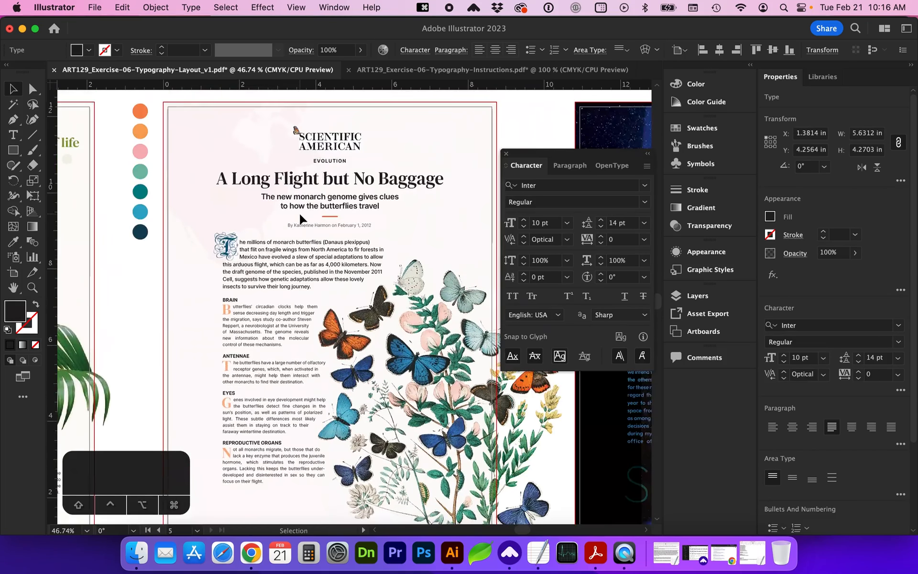
- Switch to Chrome, copy the phrase "Back-to-the-Future" from the DeLorean Ipsum page, and return to Illustrator
key("super+Tab")
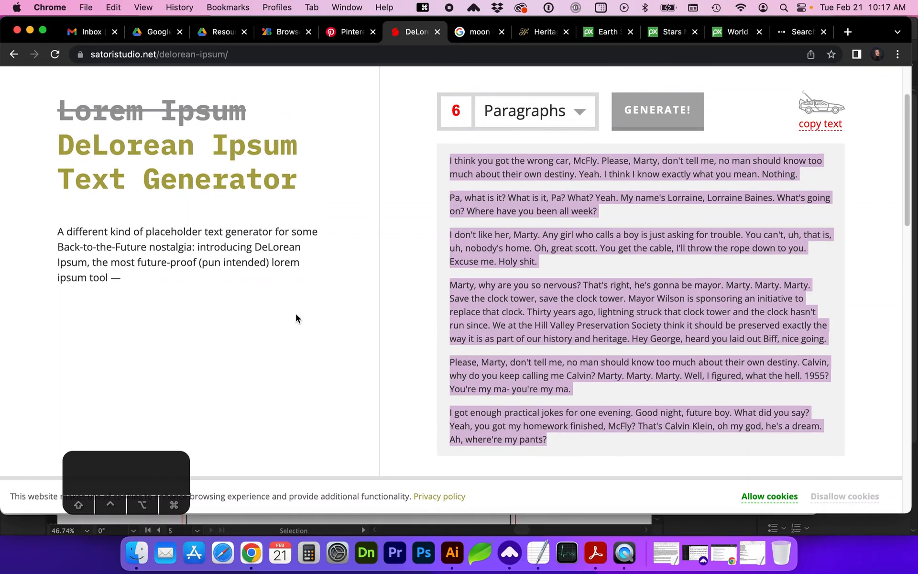
left_click_drag(57, 247, 144, 247)
key("super+Tab")
- Paste the copied phrase as a point-type heading above the body columns and scale it to about 41.25 pt
key("t")
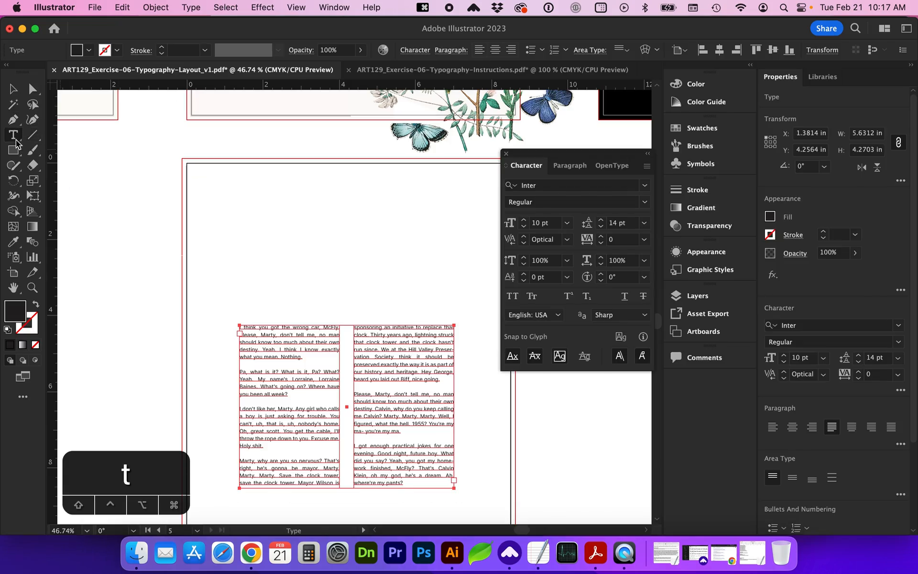
left_click(240, 276)
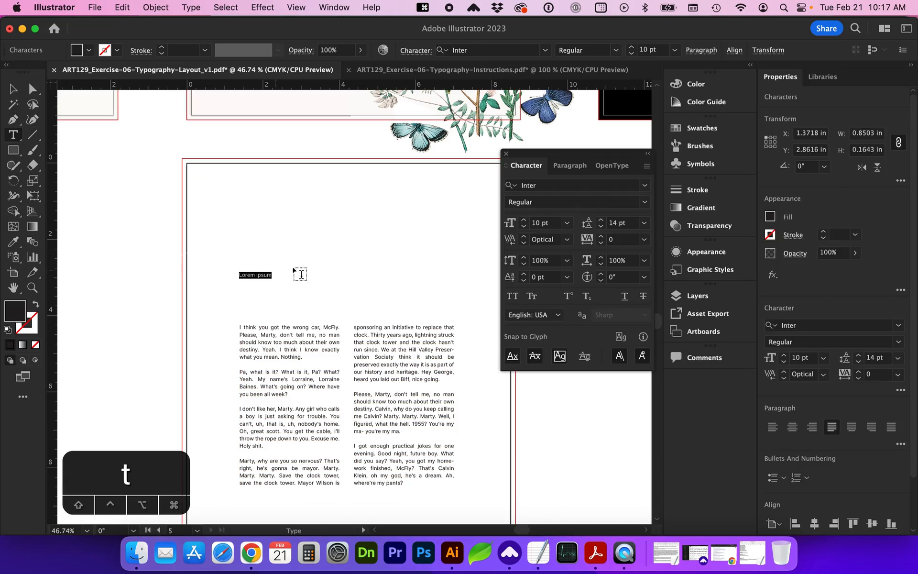
key("cmd+v")
key("Escape")
left_click_drag(287, 270, 442, 205)
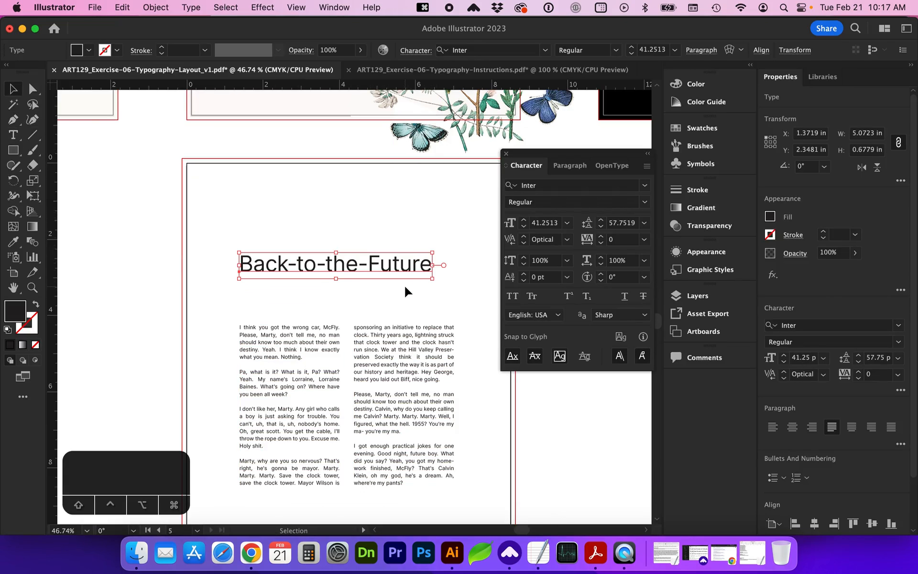
- Replace the heading's hyphens with spaces so it reads "Back to the Future"
key("t")
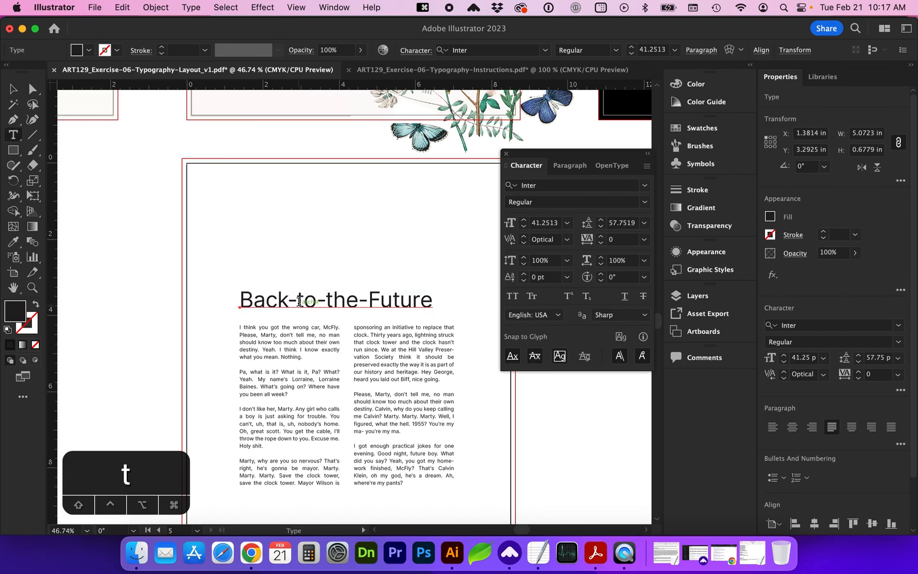
left_click(295, 301)
key("shift+Left")
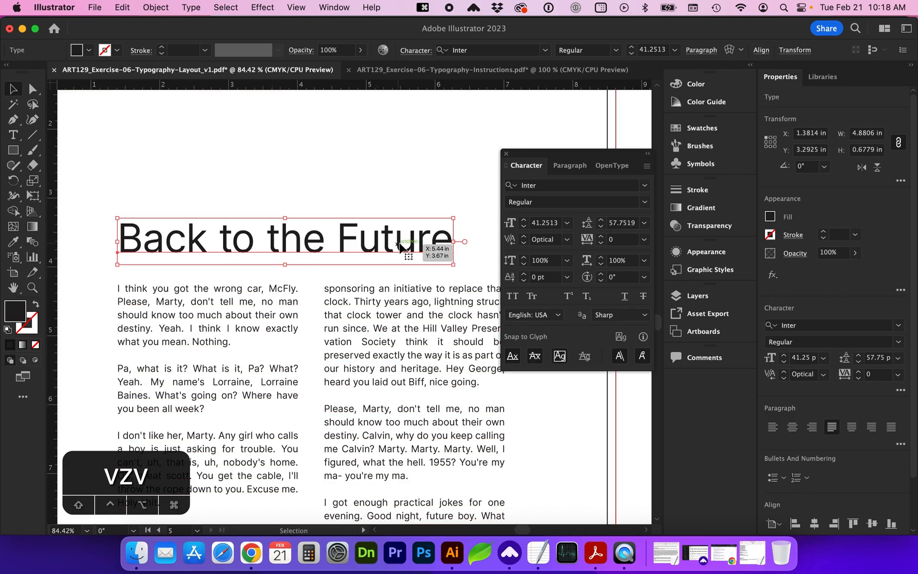
- Set the heading to Inter Bold and scale it to about 54.39 pt, extending past both sides of the columns
left_click(644, 203)
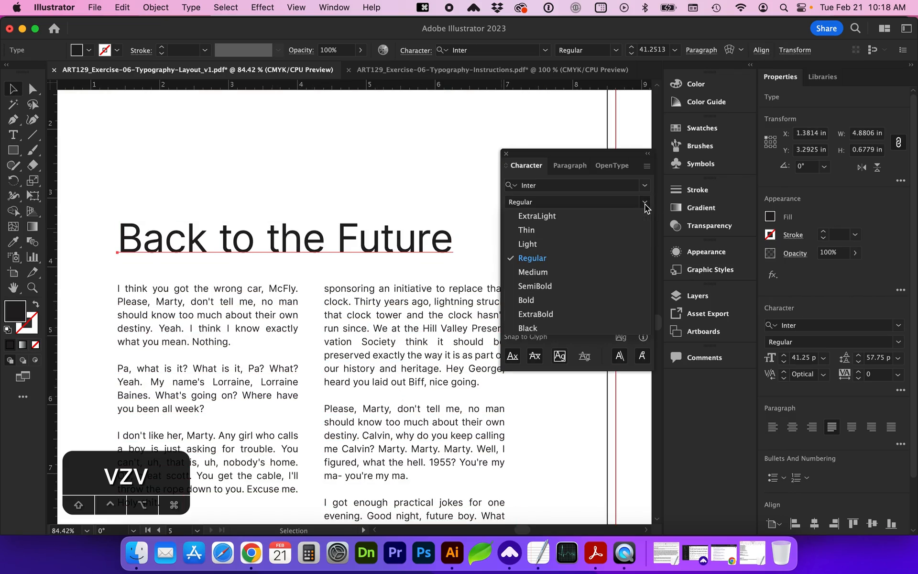
left_click(575, 299)
key("super+minus")
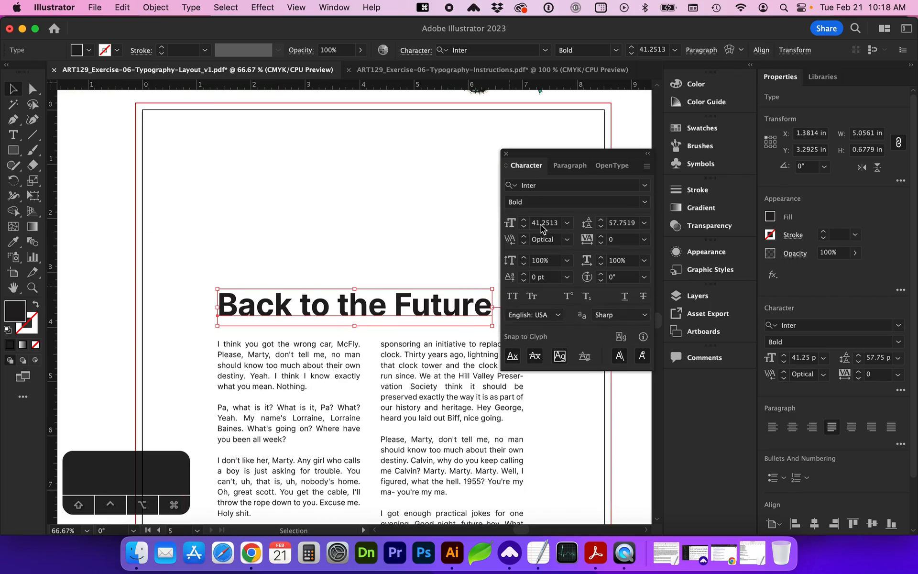
scroll(460, 303, "right", 3)
left_click_drag(420, 301, 455, 299)
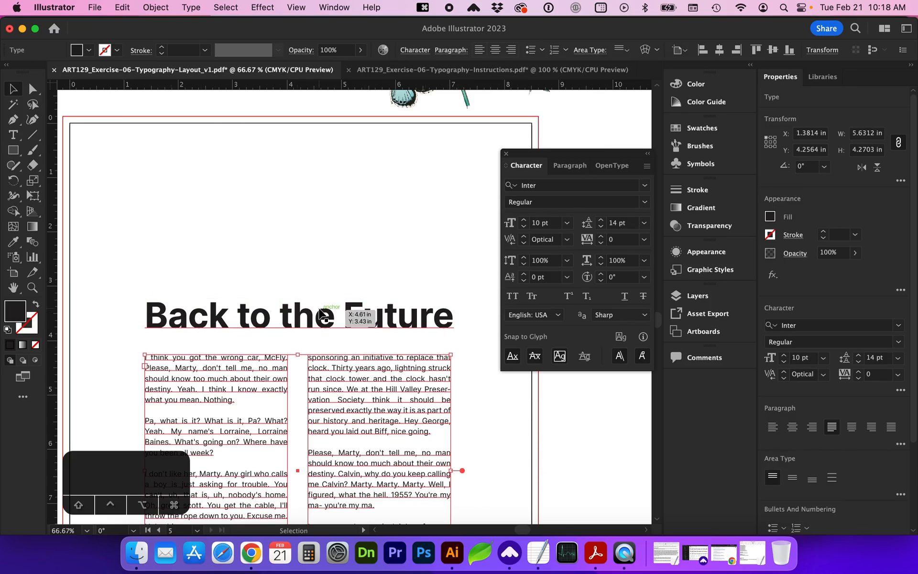
left_click_drag(453, 297, 479, 281)
key("super+minus")
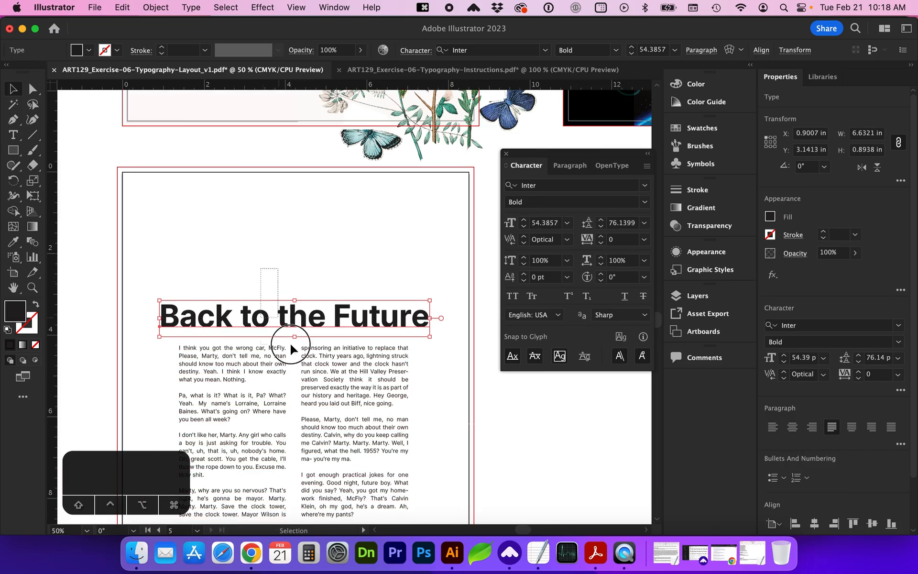
- Center the heading and the two-column text horizontally on the artboard
left_click(308, 348, "shift")
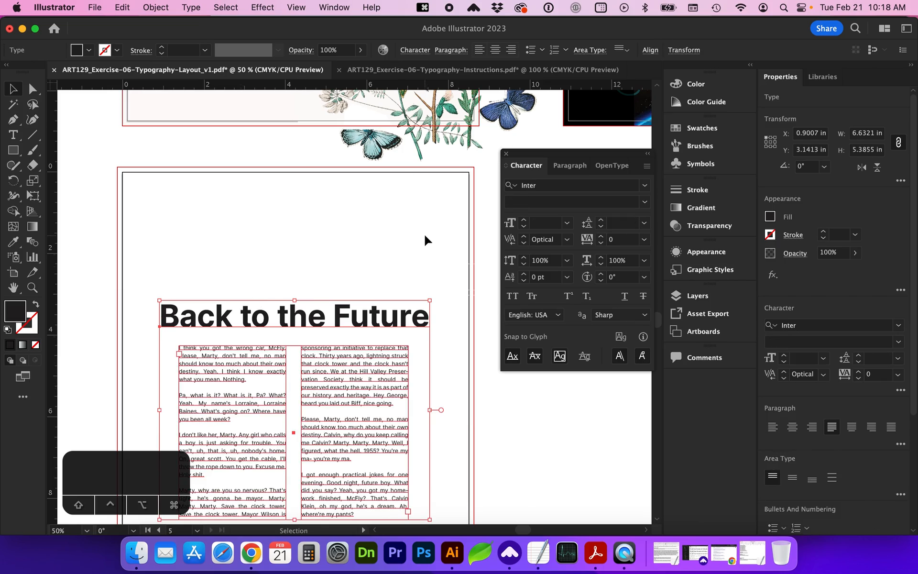
left_click(651, 49)
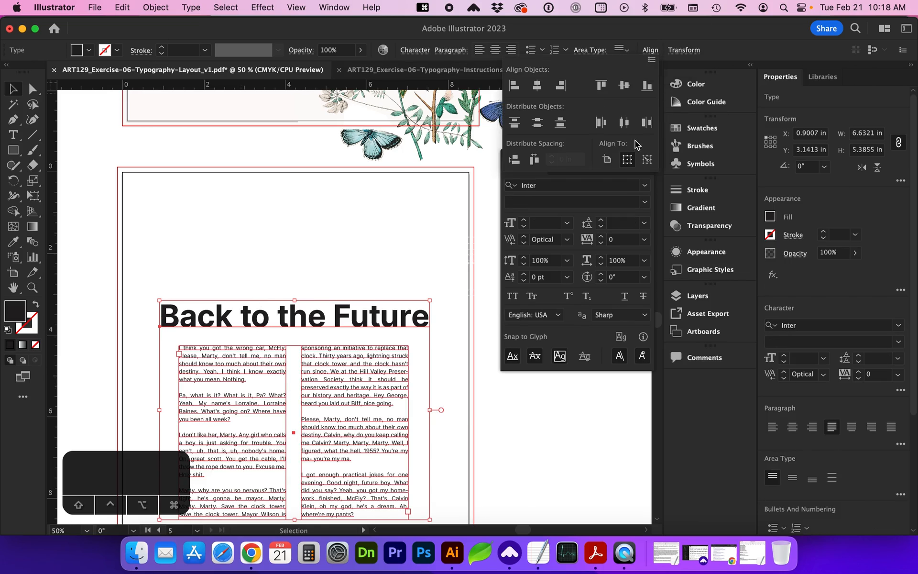
left_click(608, 160)
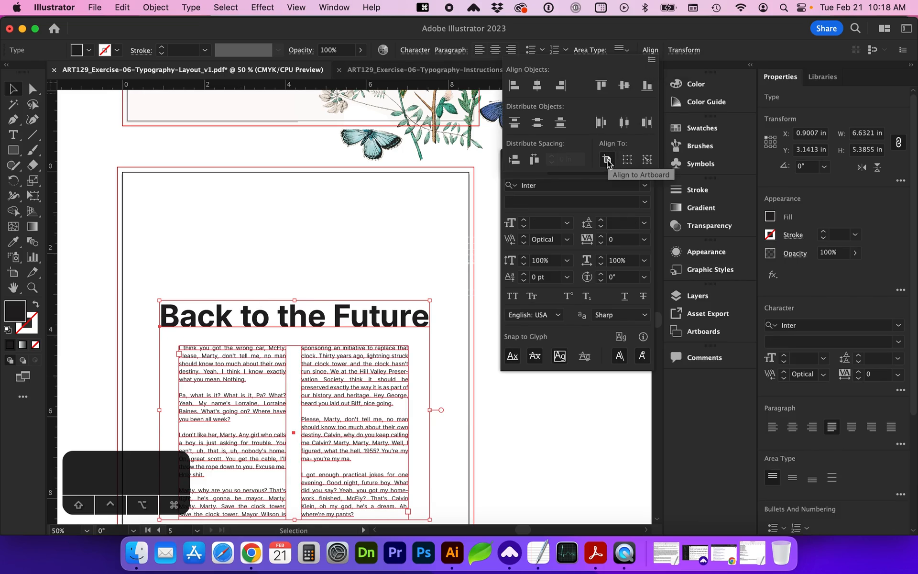
left_click(537, 85)
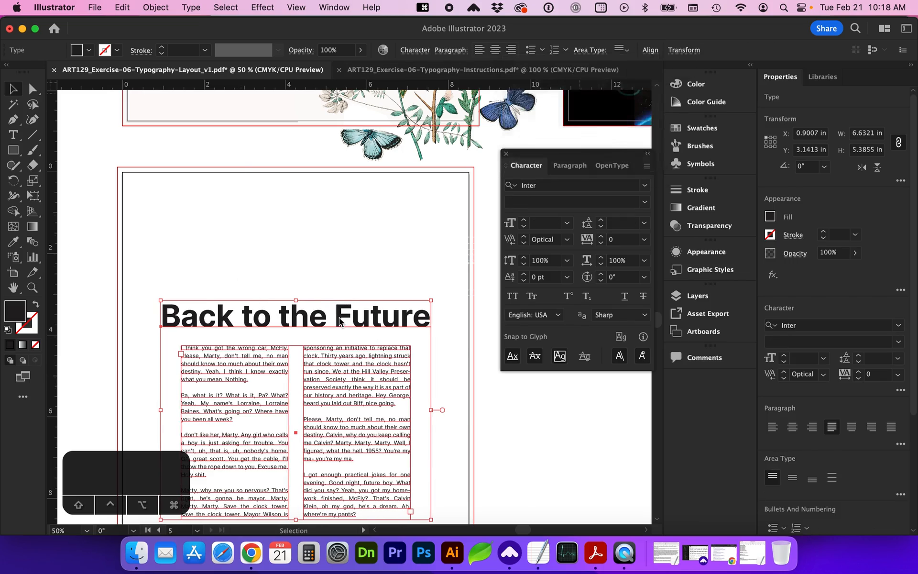
- Switch to Chrome and copy the second sentence of the first generated paragraph
key("super+Tab")
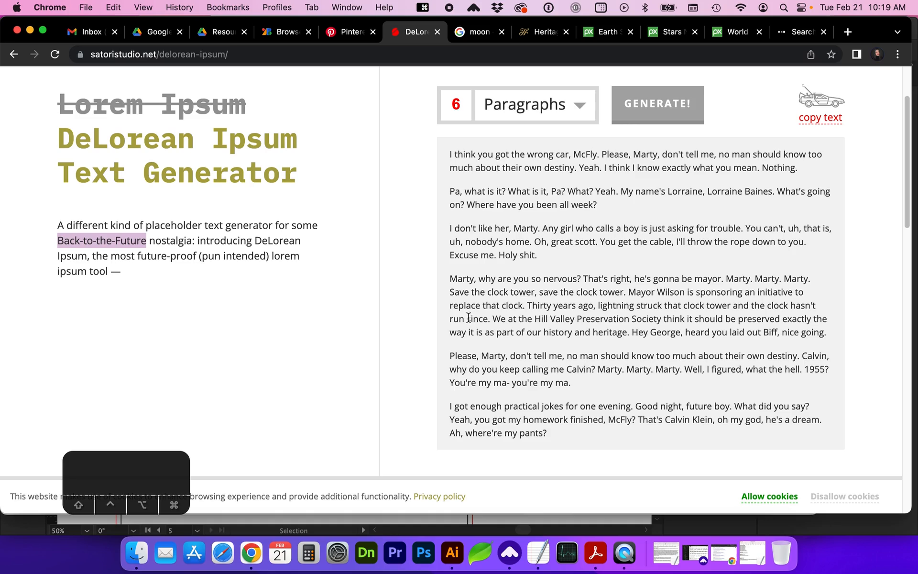
left_click_drag(634, 154, 577, 167)
key("super+c")
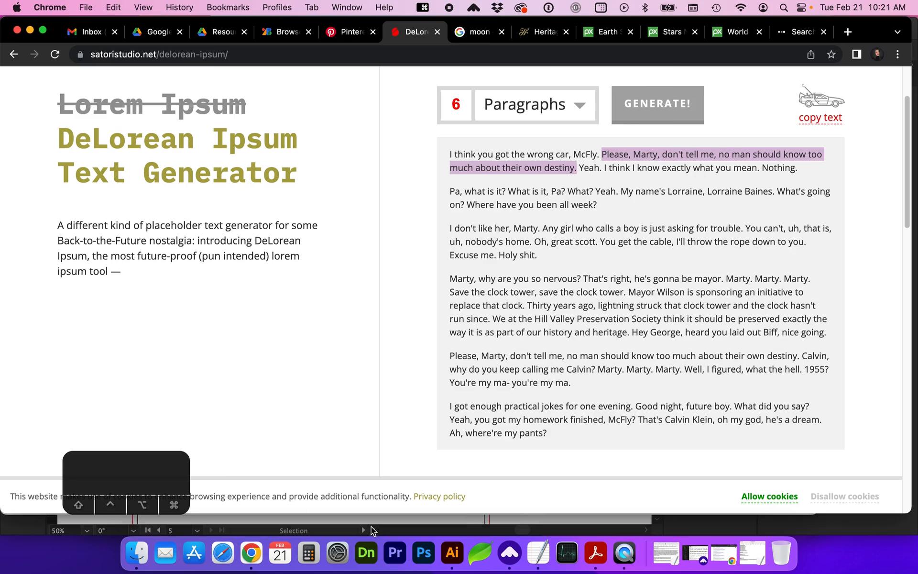
- Switch to Illustrator and paste the copied sentence into a new text frame about 2.44 by 2.6 in below the columns
left_click(452, 552)
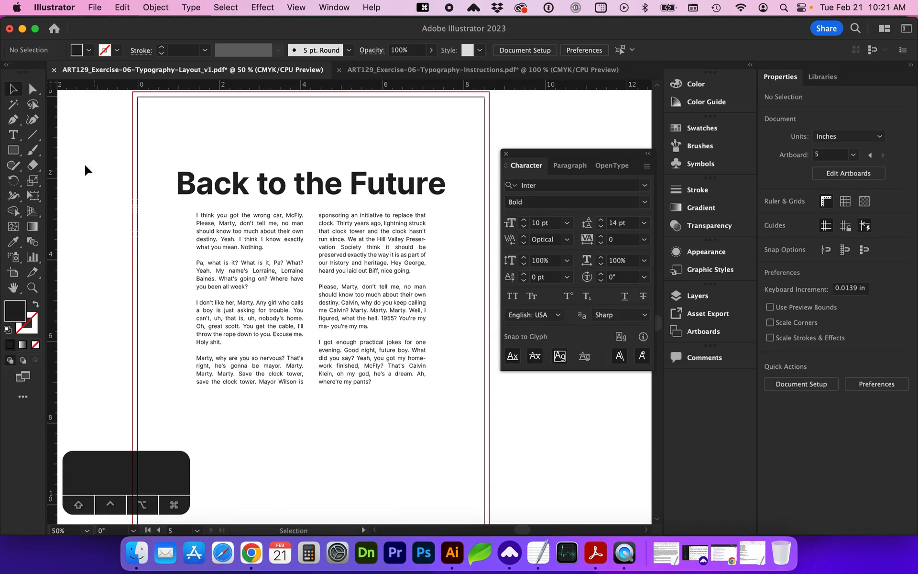
left_click(13, 135)
scroll(313, 367, "down", 3)
left_click_drag(306, 361, 406, 464)
key("super+v")
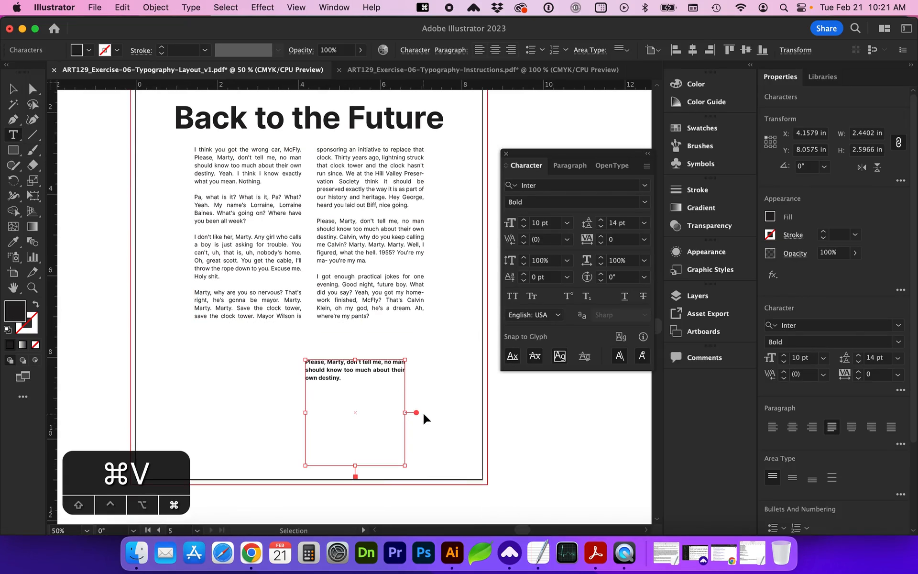
- Narrow the quote's text frame to about 1.81 in and move it over the outer edge of the first body column
key("v")
left_click(357, 364)
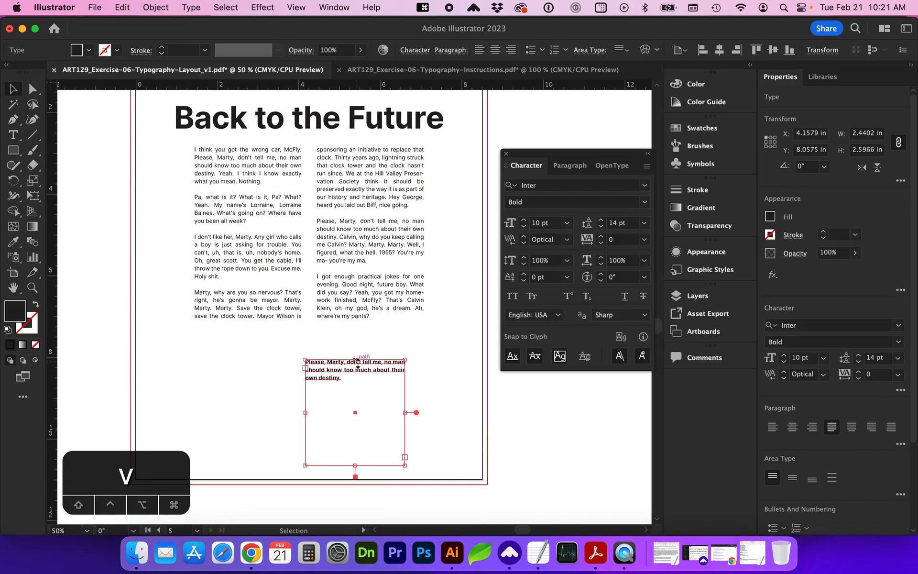
key("z")
left_click_drag(213, 149, 257, 157)
key("v")
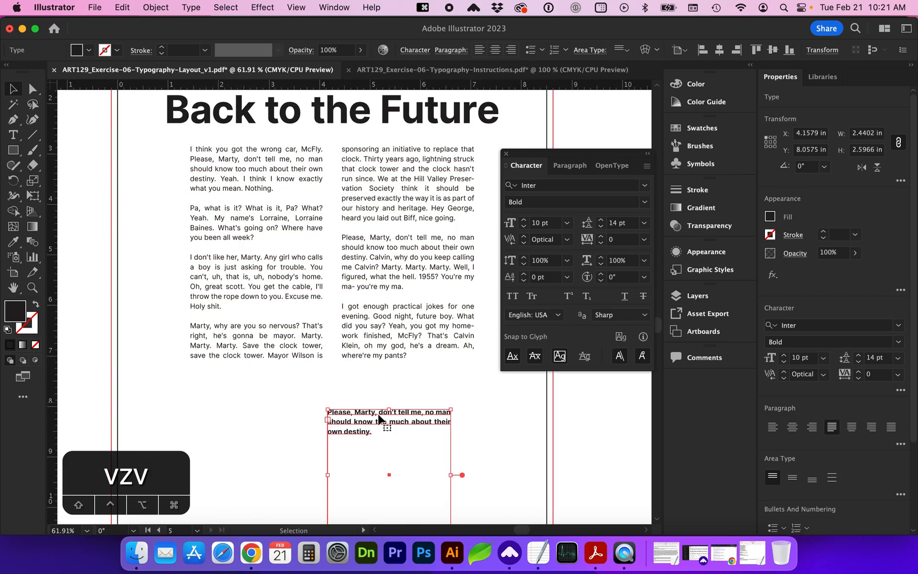
scroll(374, 434, "down", 2)
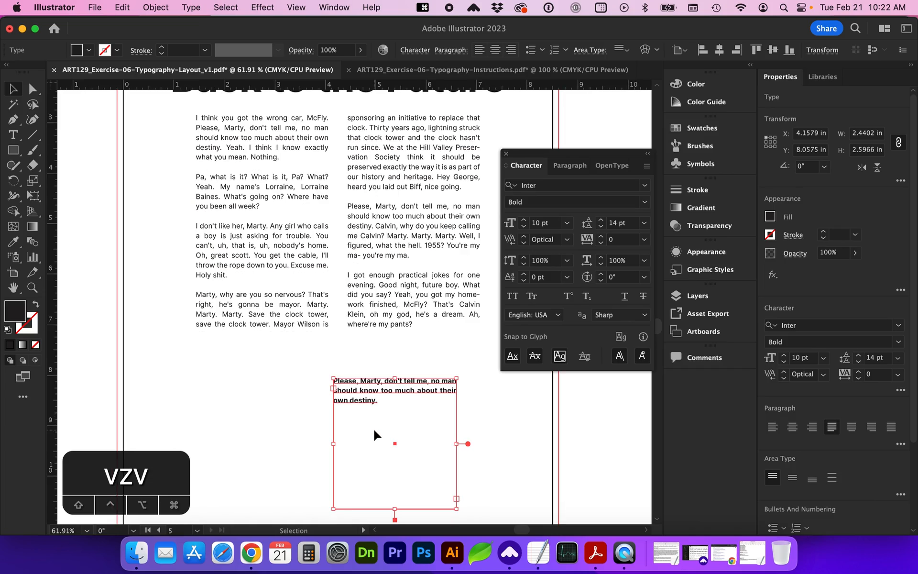
left_click_drag(458, 444, 424, 443)
left_click_drag(392, 401, 197, 219)
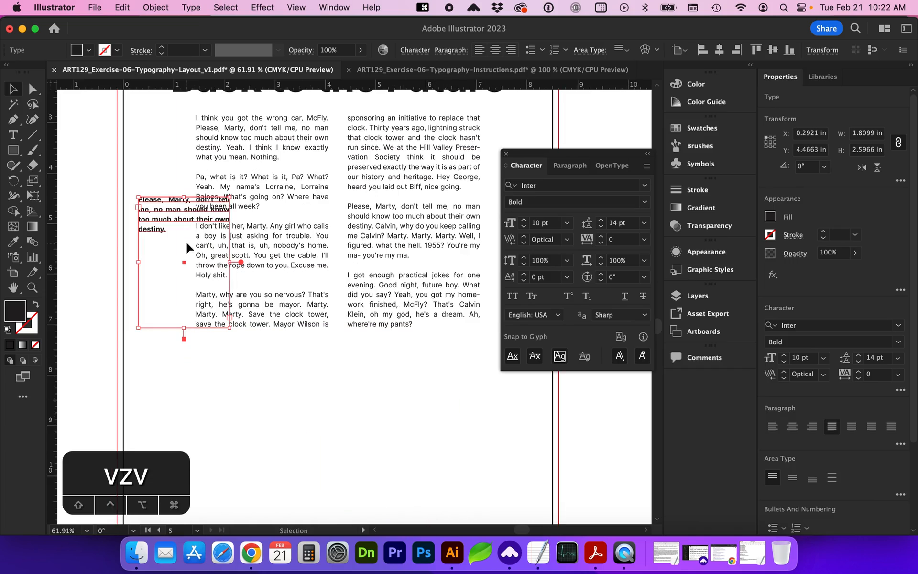
- Convert the quote's text frame to point type
left_click(188, 9)
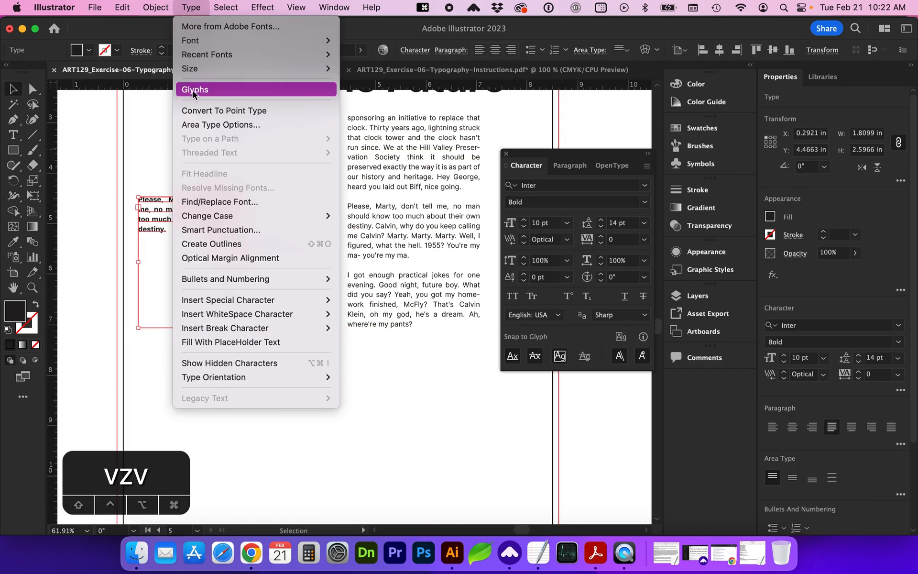
left_click(197, 107)
left_click(187, 211)
- Scale the quote up to about 22.62 pt and move it below the first body column
left_click_drag(184, 212, 155, 212)
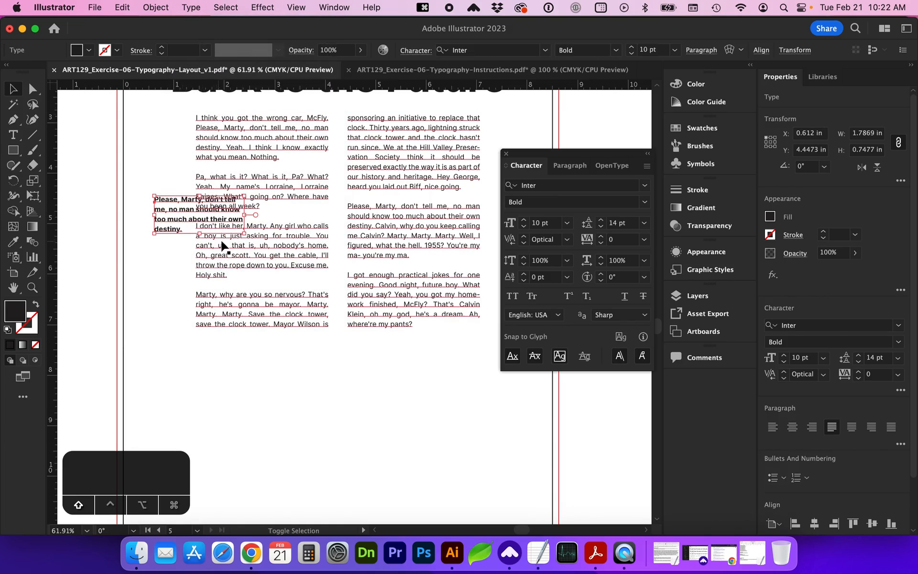
left_click_drag(245, 231, 311, 252)
left_click_drag(191, 217, 193, 365)
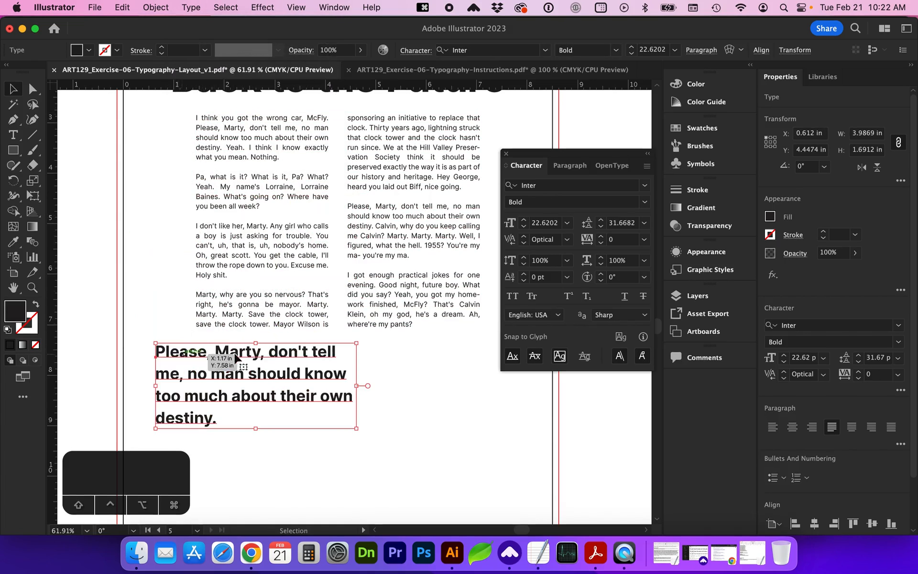
- Break the quote into seven short lines with 29.67 pt leading and move it to about X 1.32 in, Y 7.87 in
double_click(270, 353)
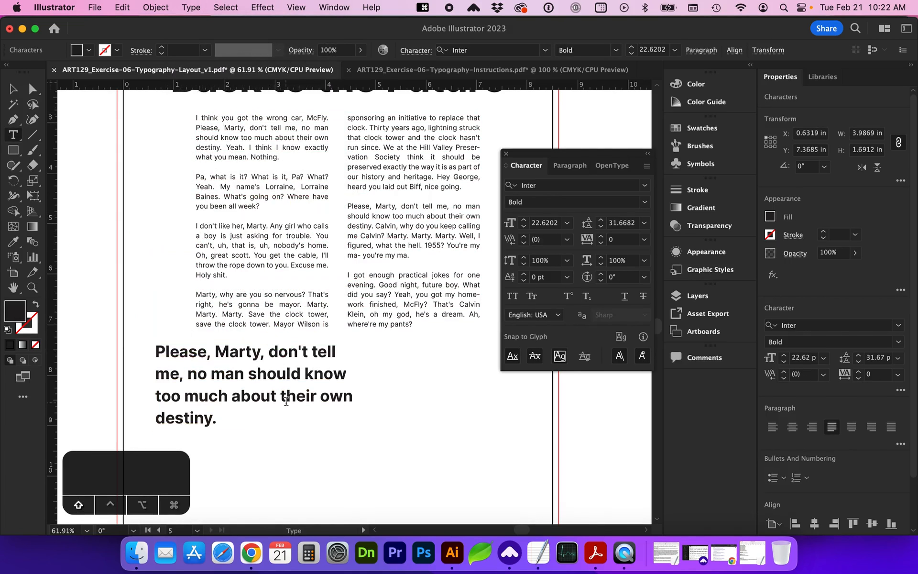
key("Return")
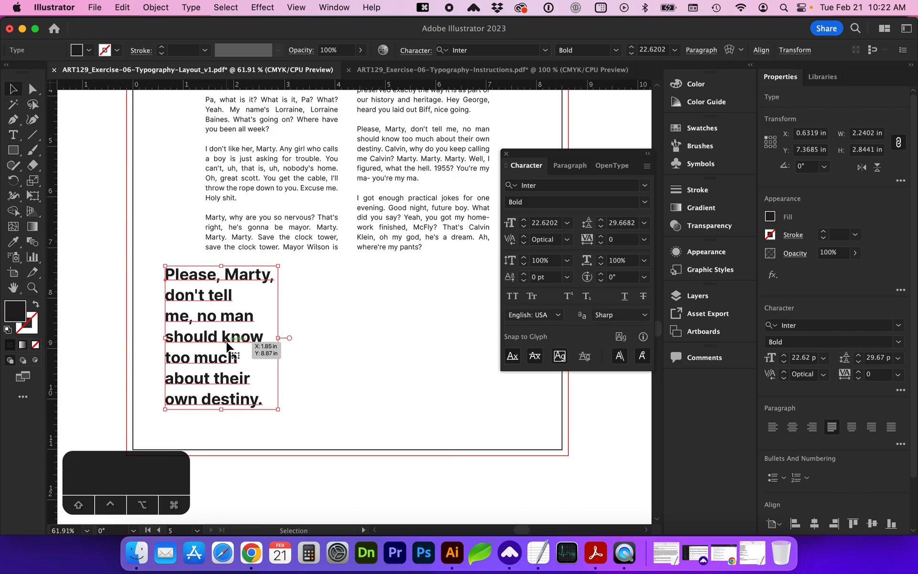
scroll(293, 393, "up", 3)
left_click_drag(206, 370, 240, 396)
- Create a separate opening quotation mark, scale it up to about 128.71 pt, and place it before the quote's first line
key("t")
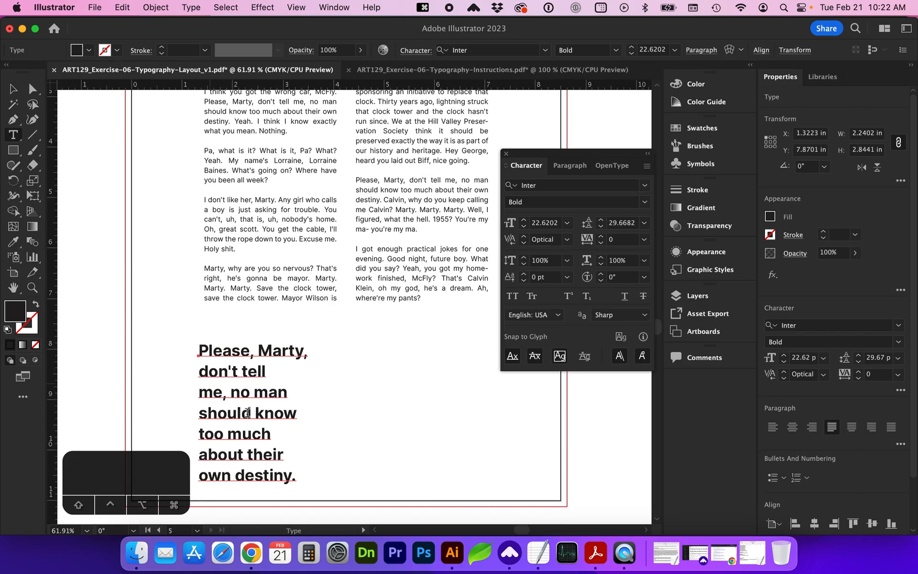
left_click(151, 329)
key("BackSpace")
left_click(142, 389)
key("v")
left_click(152, 329)
left_click_drag(158, 323, 215, 263)
left_click_drag(154, 291, 180, 337)
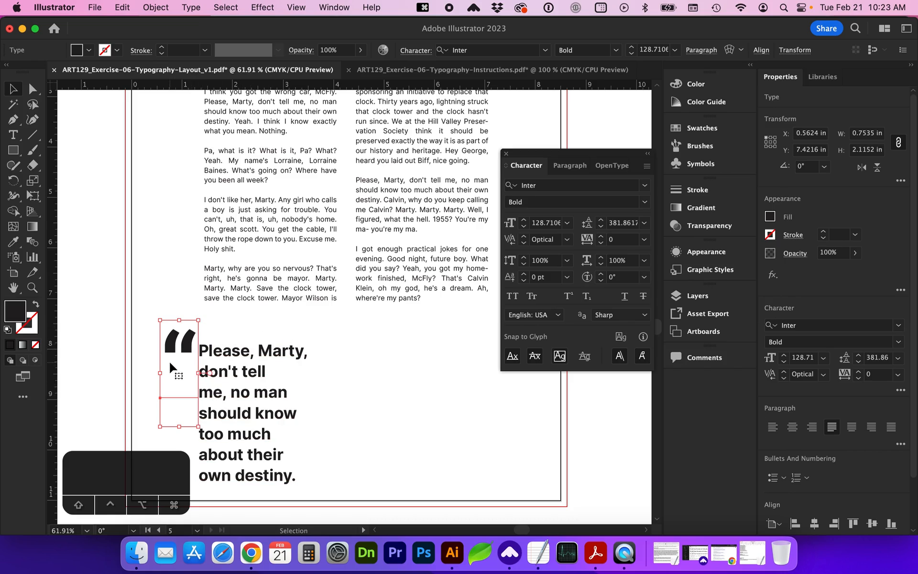
- Choose a different font for the oversized opening quotation mark
left_click(644, 188)
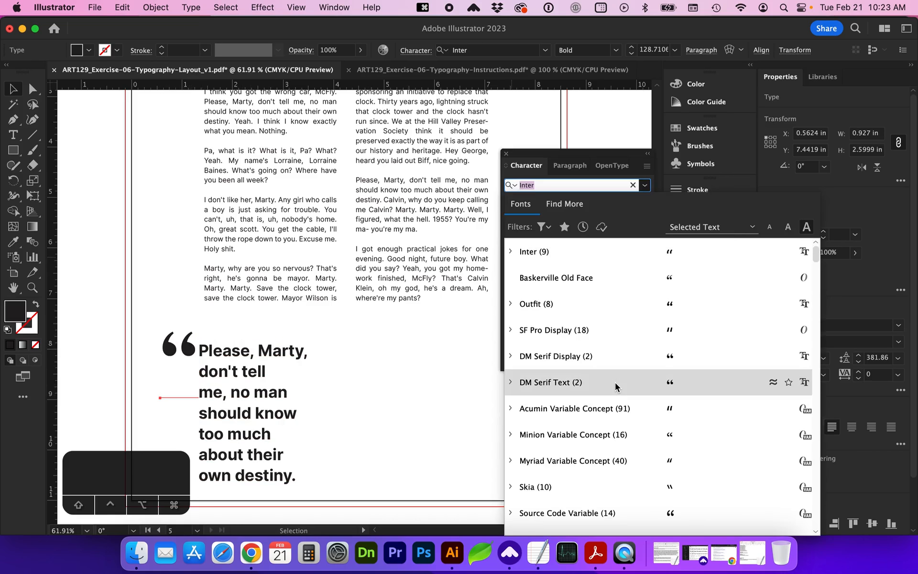
scroll(614, 382, "down", 5)
left_click(600, 433)
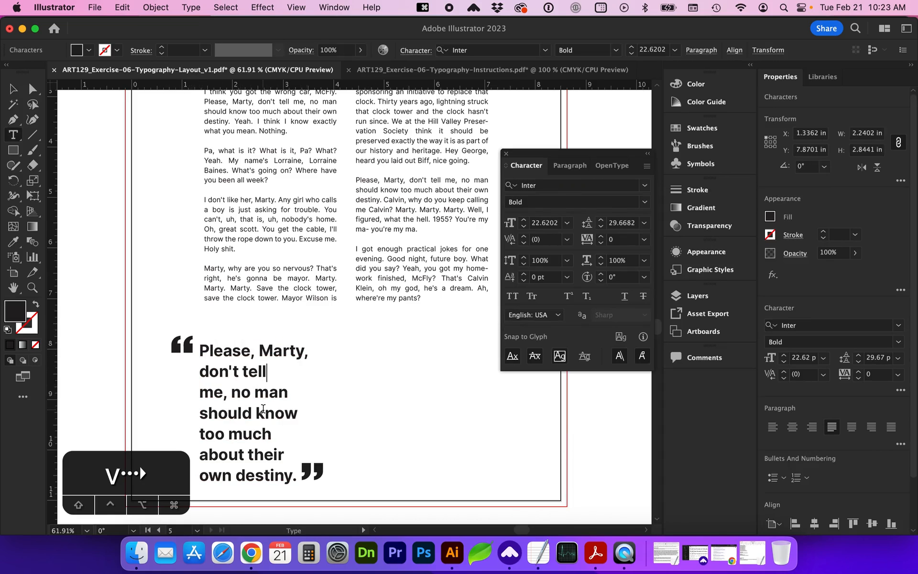
- Rejoin "me," to the quote's "don't tell" line and start a new line before "no man"
key("Right")
key("BackSpace")
key("Right")
key("Right")
key("Right")
key("Right")
key("shift+Return")
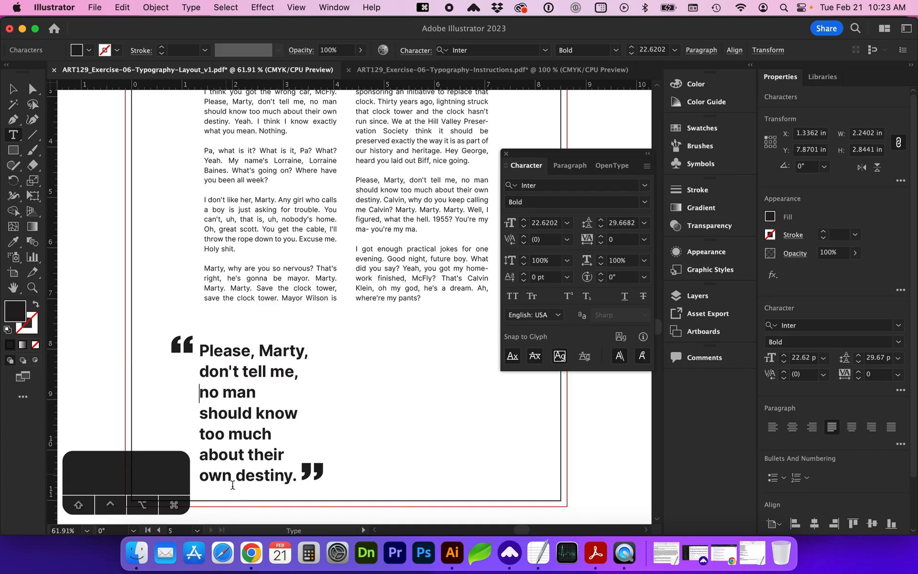
- Rebreak the rest of the quote into the lines "no man should", "know too much", "about their" and "own destiny."
scroll(233, 484, "down", 2)
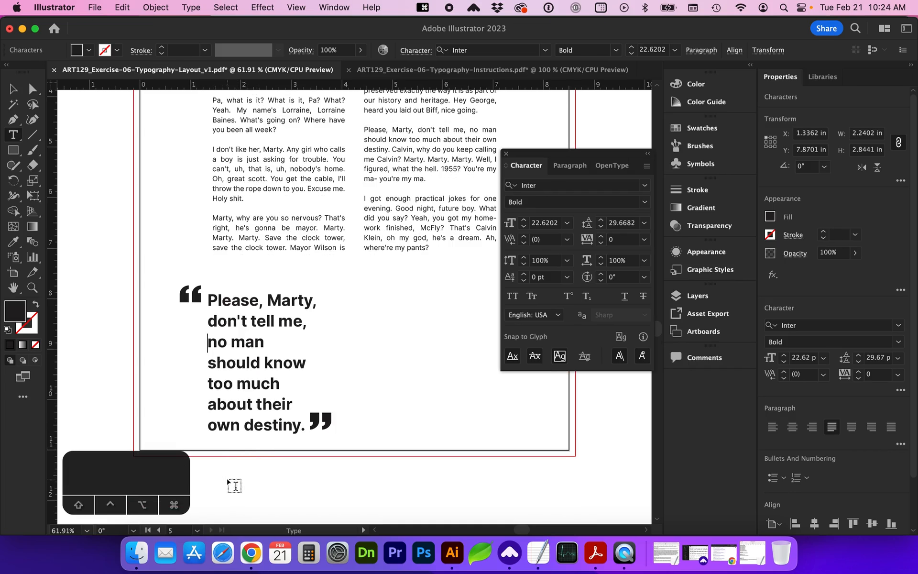
left_click(208, 361)
key("BackSpace")
key("super")
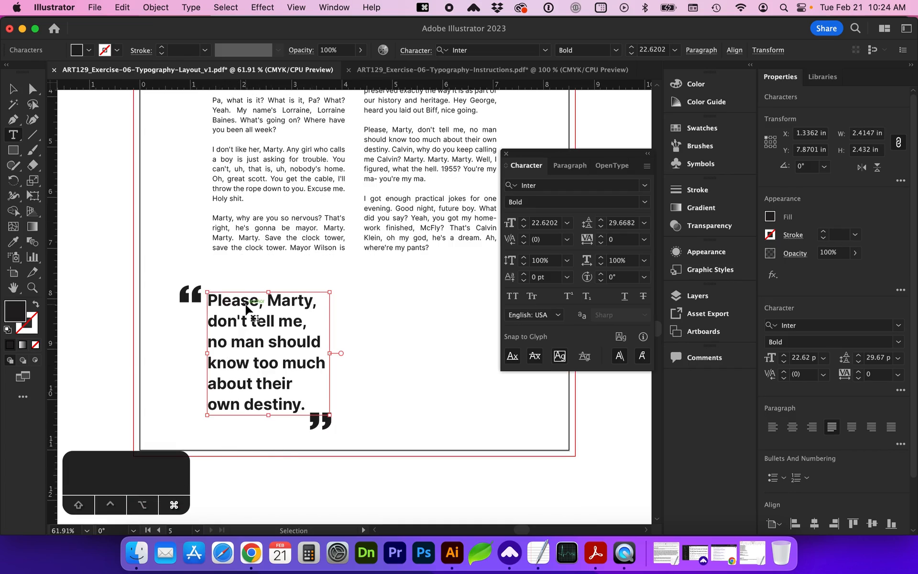
- Select the quote together with its opening and closing quotation marks and group them
left_click(412, 373, "super")
key("v")
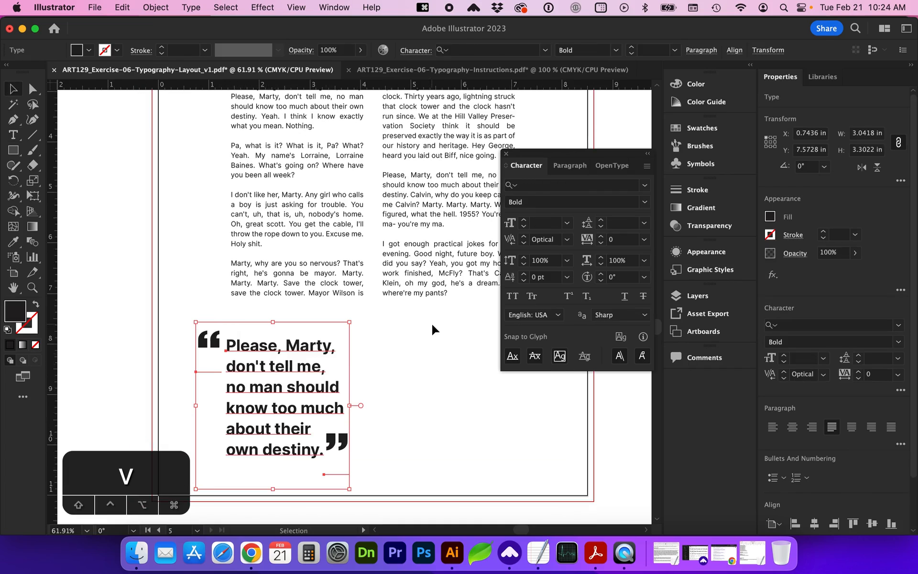
key("super+g")
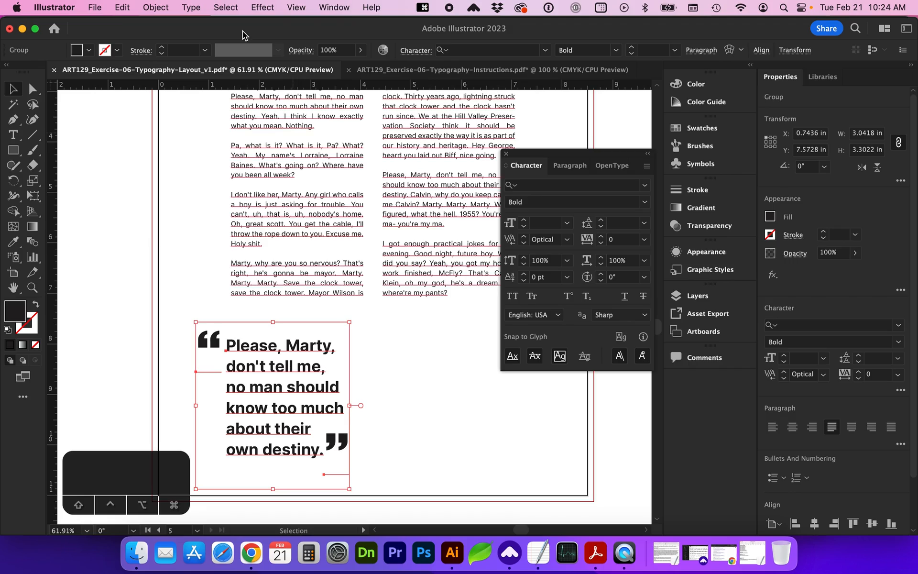
- Move the quote group over the first body column, flush with the page's left edge at about Y 3.38 in
left_click(155, 7)
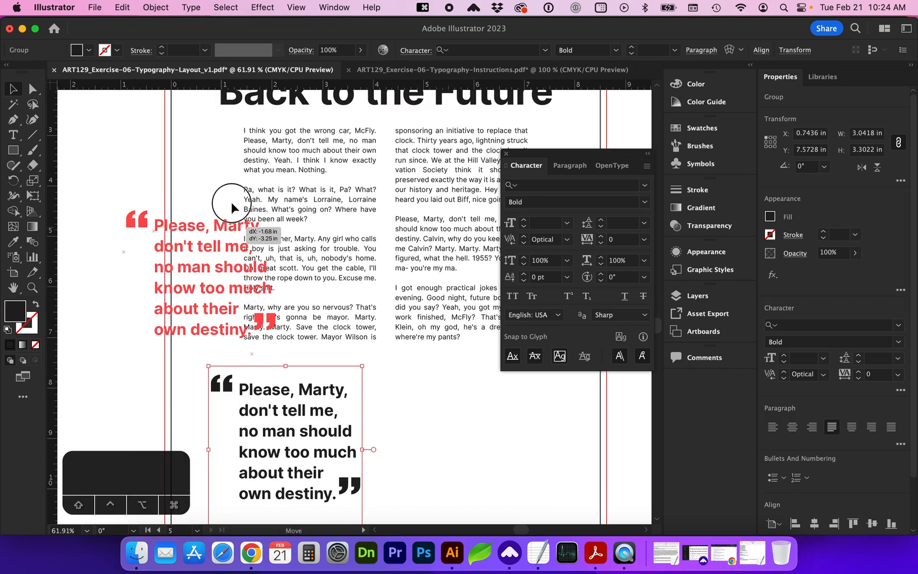
left_click_drag(230, 205, 269, 181)
scroll(270, 180, "up", 3)
scroll(269, 180, "right", 4)
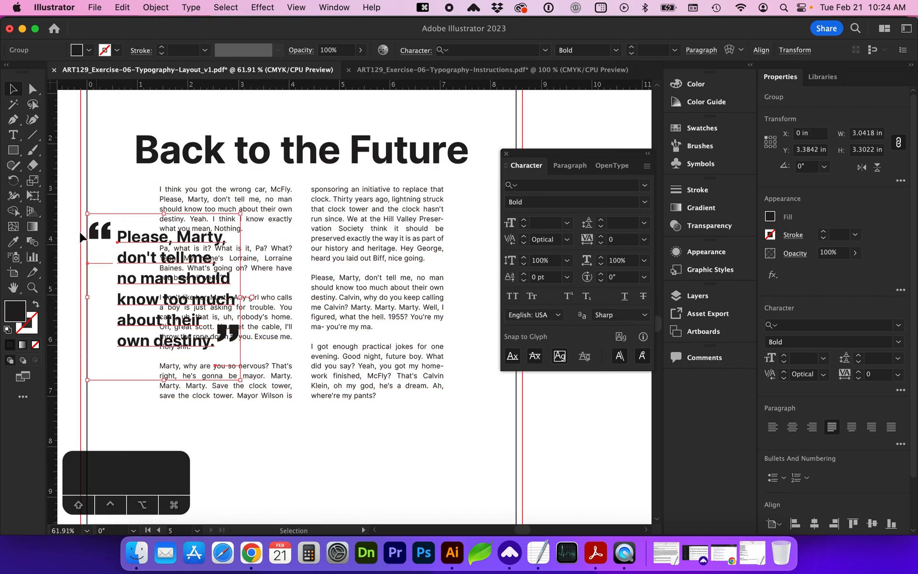
scroll(179, 377, "left", 3)
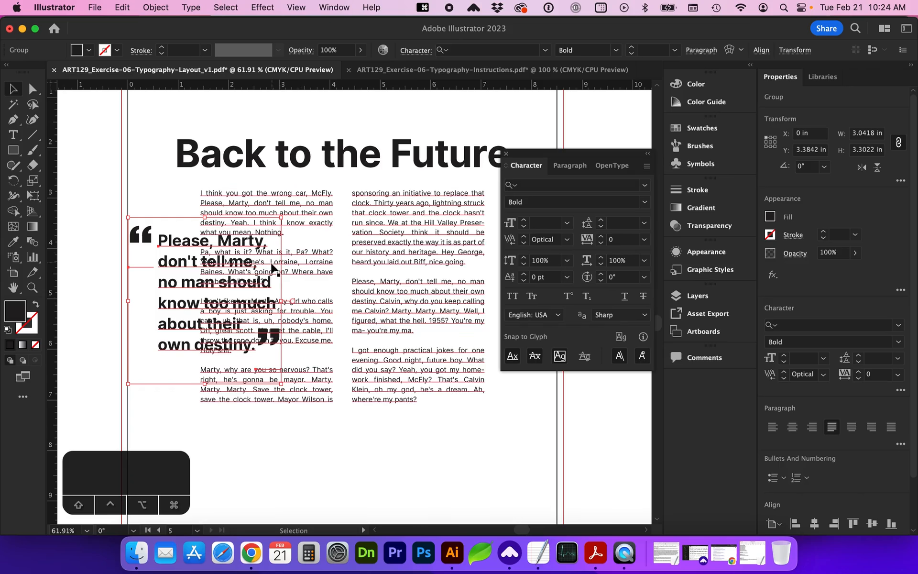
- Draw a rectangle about 3.19 by 2.79 in over the quote, starting at the left bleed edge, and swap its fill and stroke
left_click(15, 154)
left_click_drag(283, 223, 122, 363)
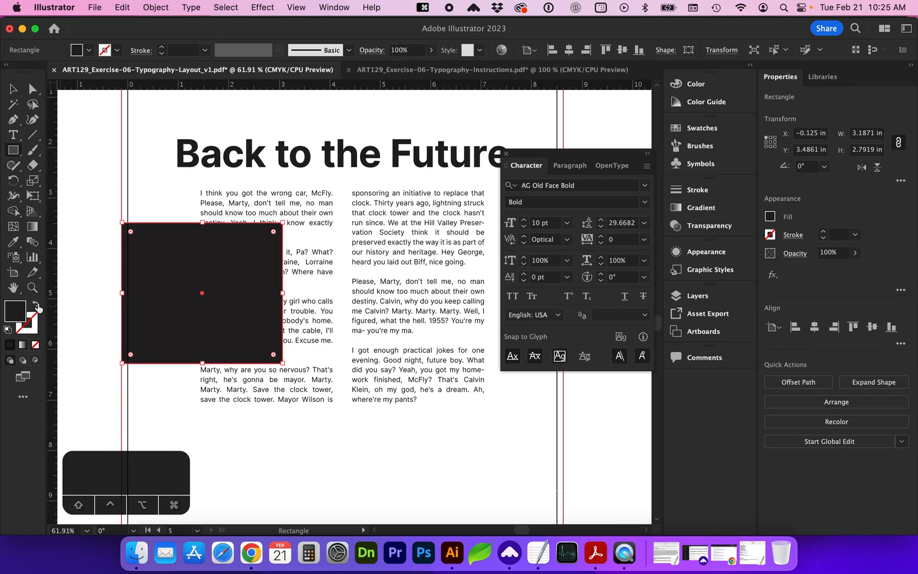
left_click(37, 306)
- Apply a text wrap to the rectangle around the quote
left_click(155, 7)
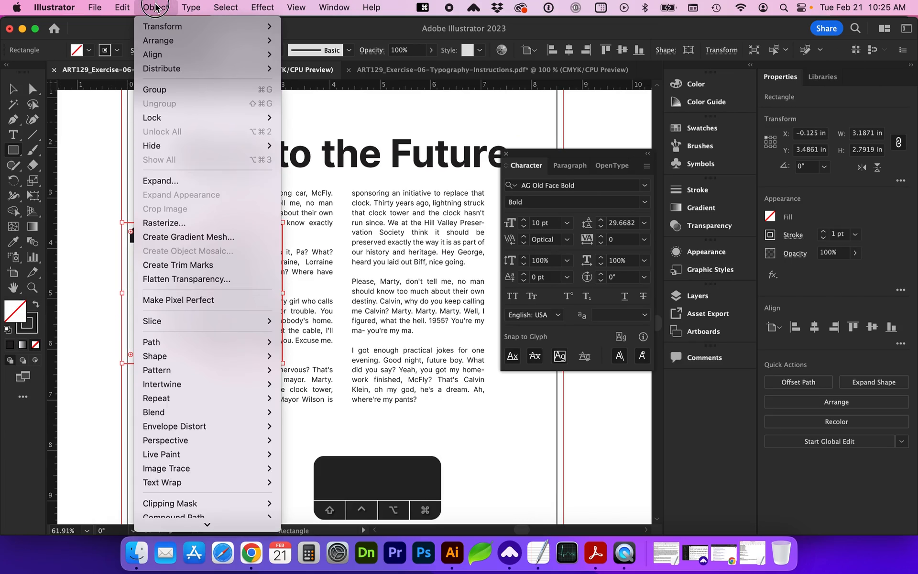
mouse_move(165, 483)
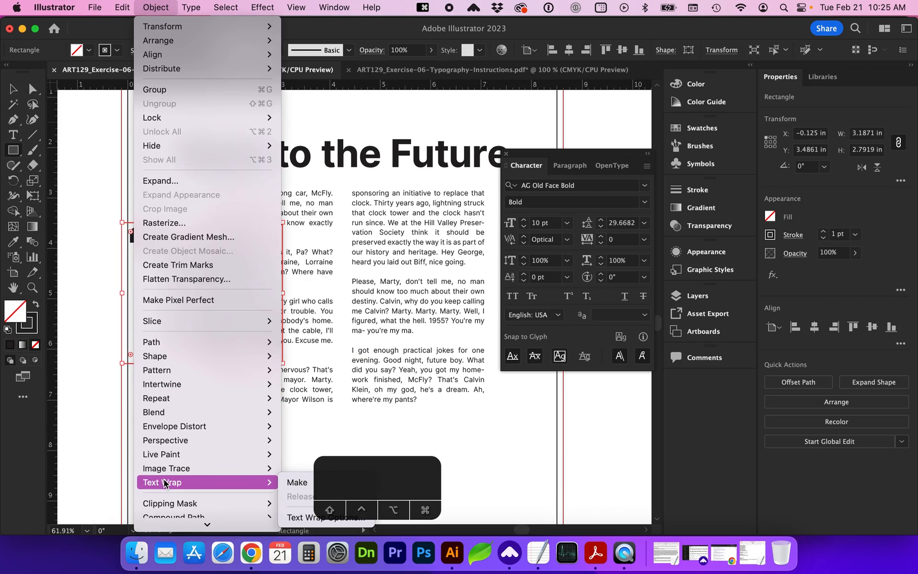
left_click(297, 483)
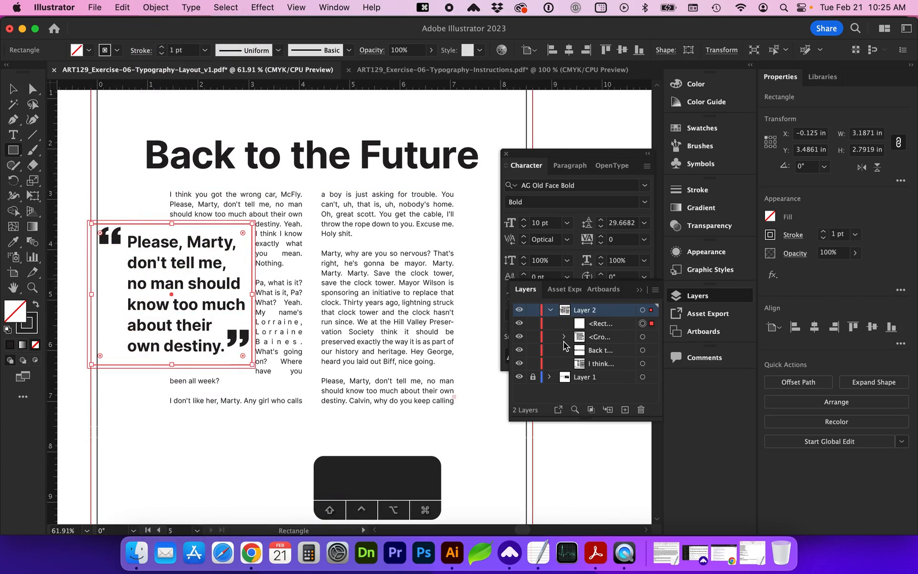
- Examine the stacking of the wrap rectangle and body text in the layers by toggling the rectangle's visibility and selecting the body text
left_click(519, 323)
left_click(519, 323)
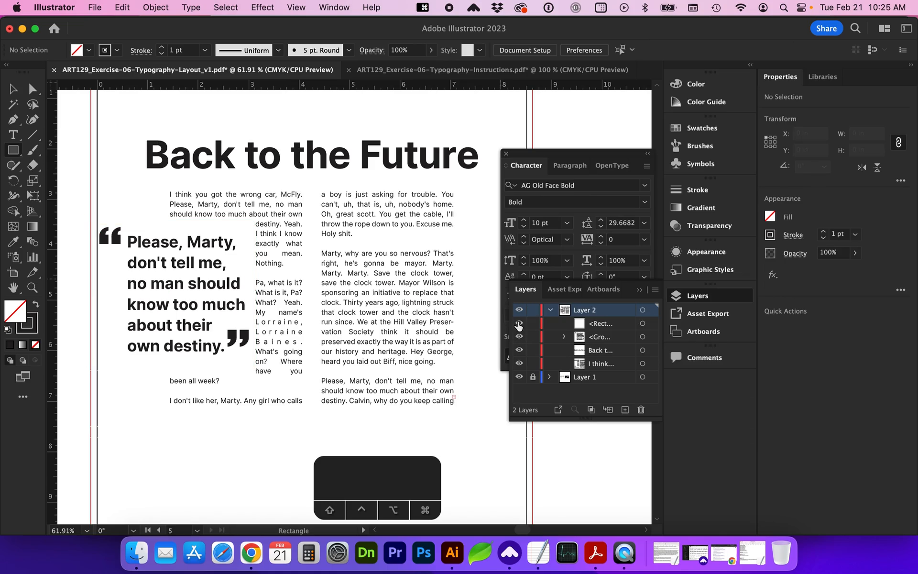
left_click(600, 326)
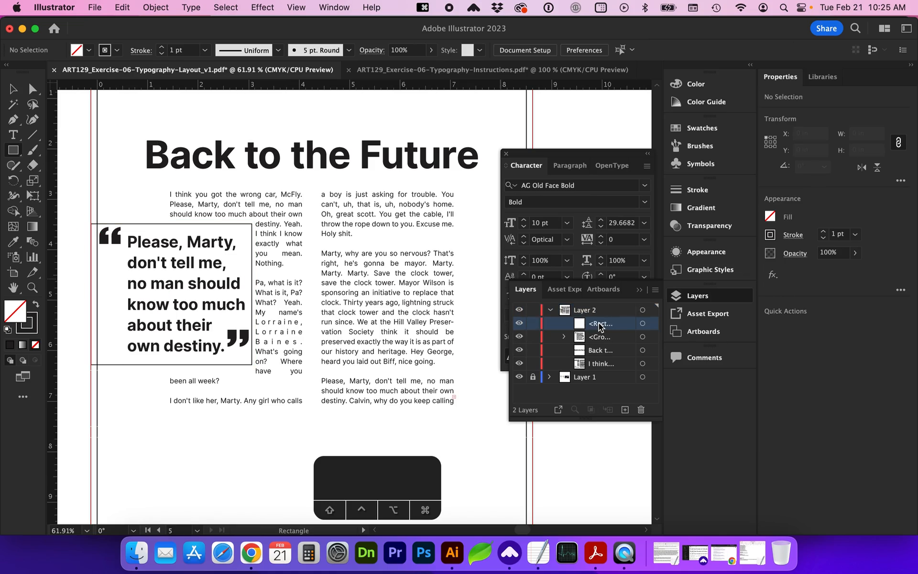
key("v")
left_click(597, 365, "alt")
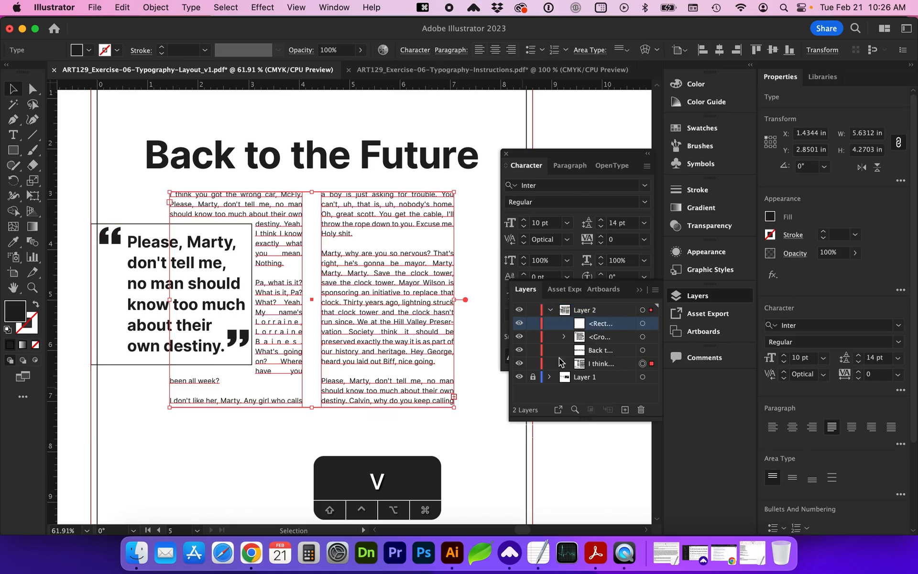
- Remove the stroke from the wrap rectangle around the quote
left_click(210, 297)
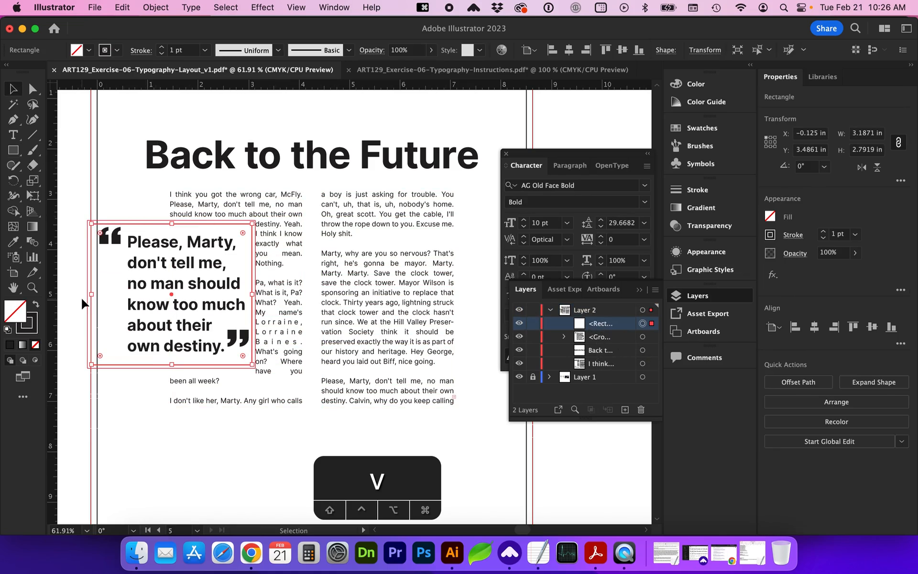
left_click(30, 325)
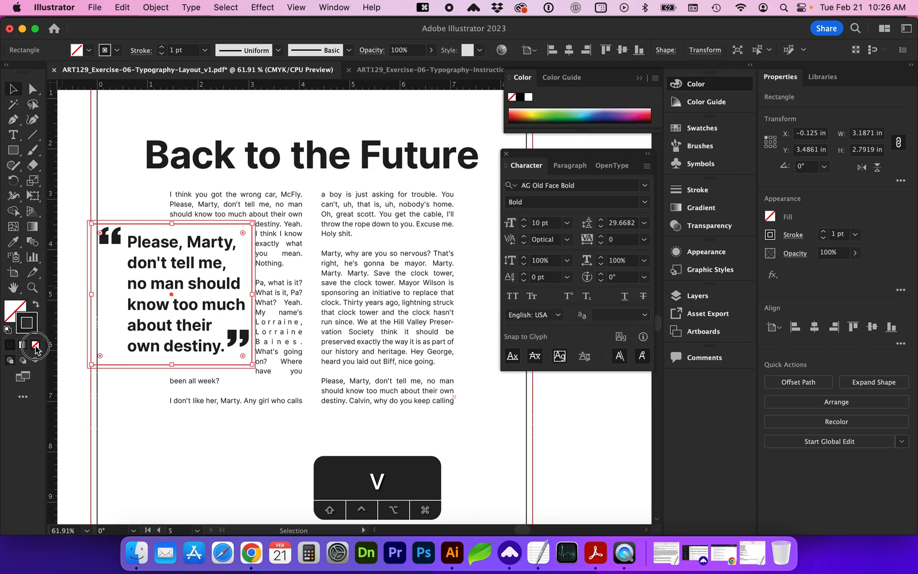
left_click(35, 345)
left_click(136, 402)
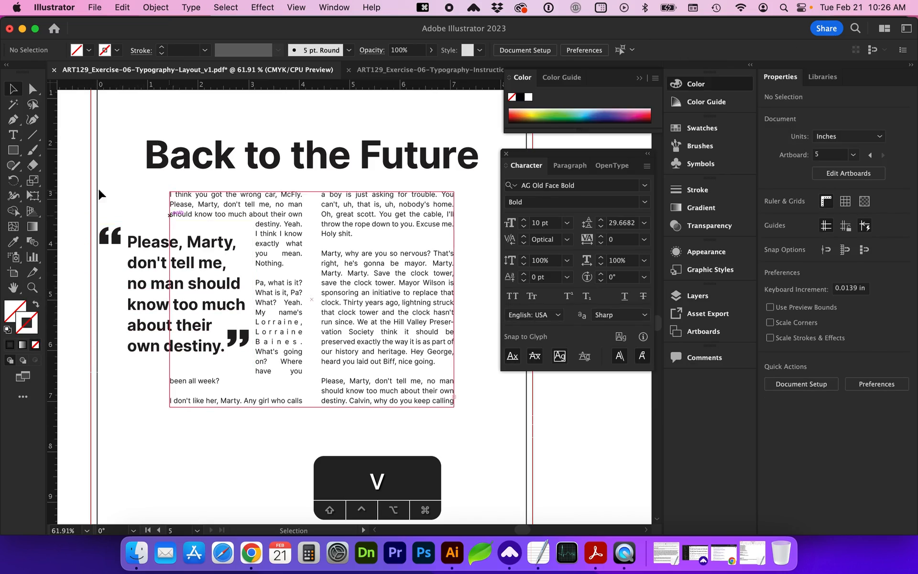
- Select the quote group and the body text together and nudge them slightly to the right
left_click(148, 261)
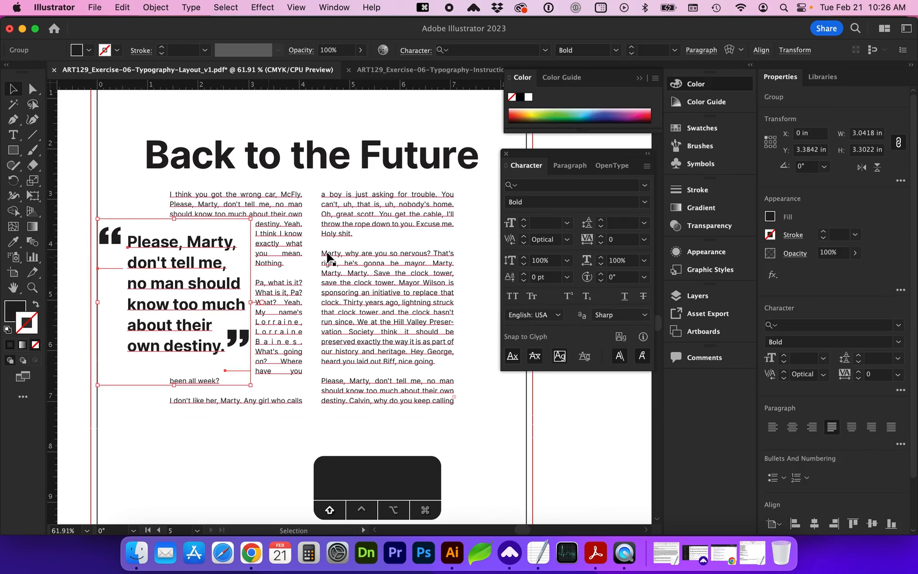
left_click(297, 275, "shift")
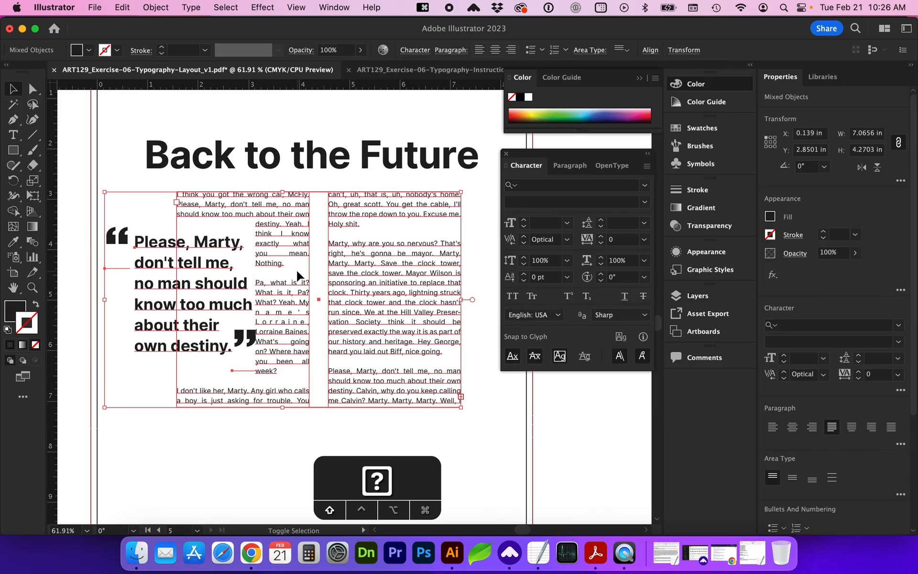
key("shift+Right")
key("Left")
key("Left")
- Move only the opening quotation mark within the group so it sits above the start of the quote's first line
left_click(185, 318)
key("a")
left_click_drag(123, 236, 153, 222)
- Widen the wrap rectangle to about 3.44 in by extending its right side
key("v")
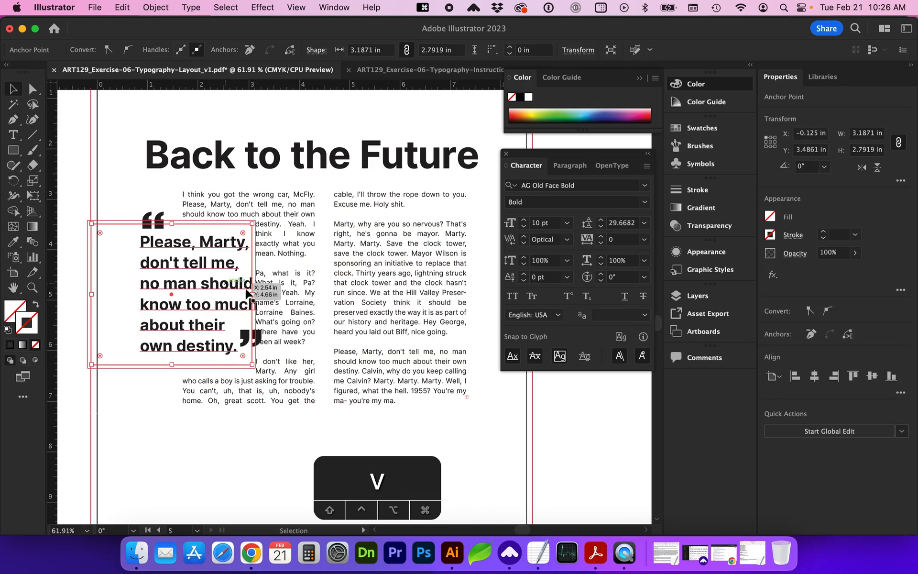
left_click_drag(252, 293, 264, 293)
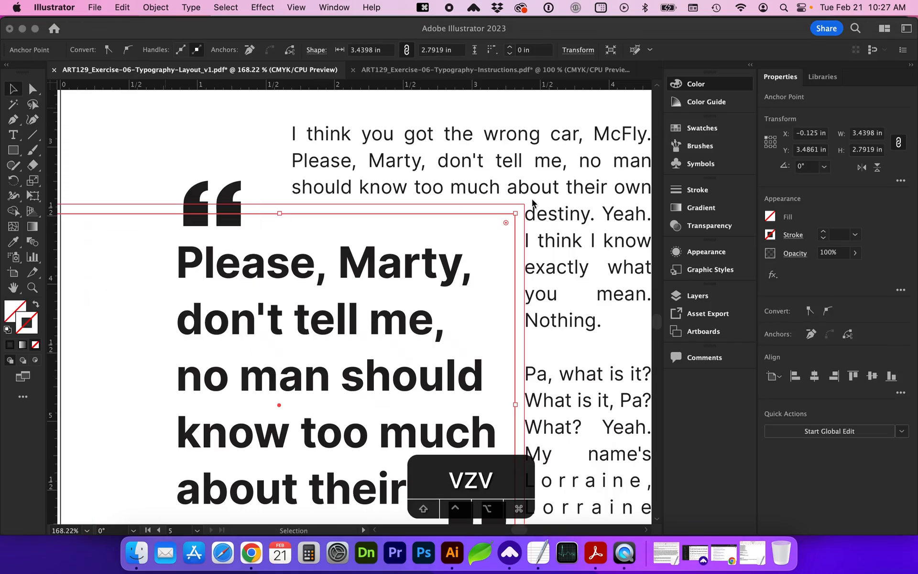
- Set the rectangle's text wrap offset to 8 pt, trying 10 pt first with the preview on
left_click(165, 10)
mouse_move(203, 480)
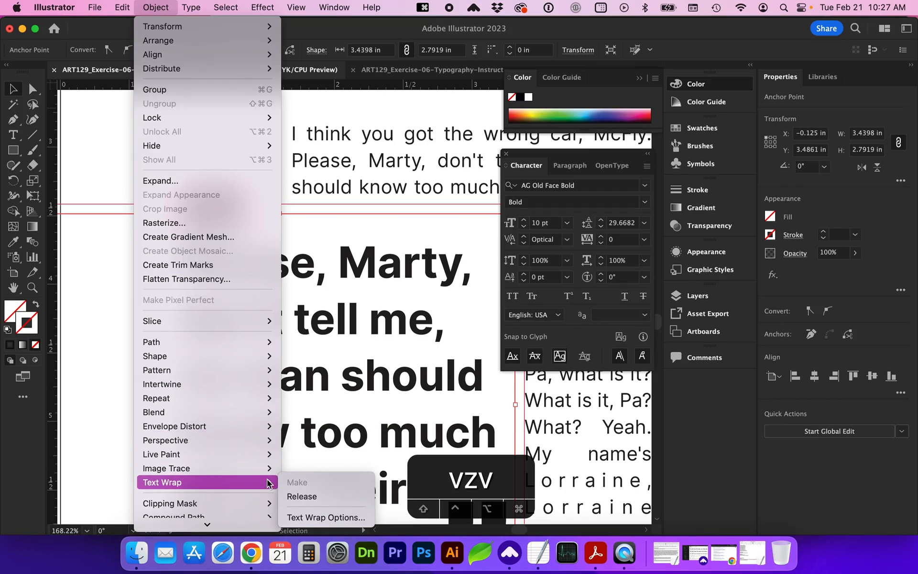
left_click(306, 517)
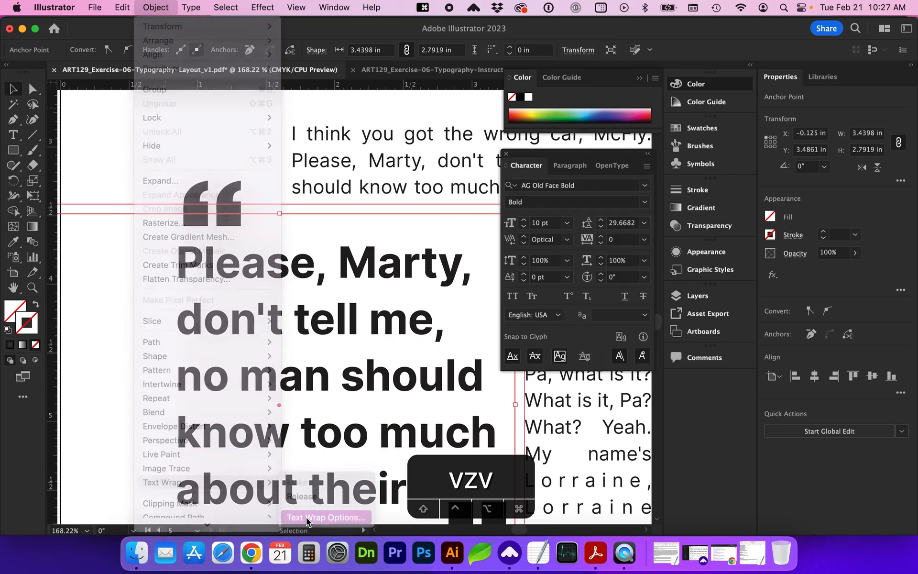
left_click_drag(137, 84, 238, 76)
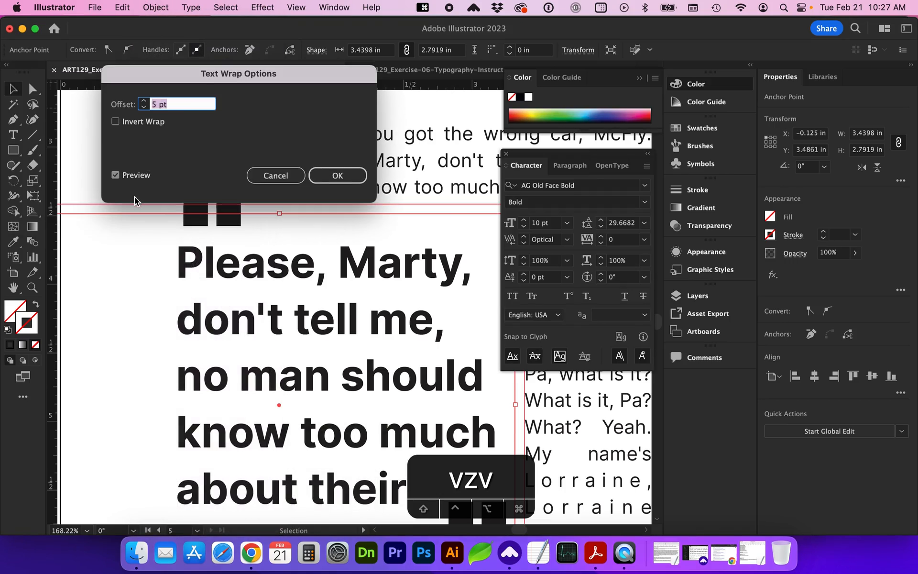
left_click(144, 101)
left_click(144, 102)
left_click(143, 101)
left_click(143, 101)
left_click(144, 101)
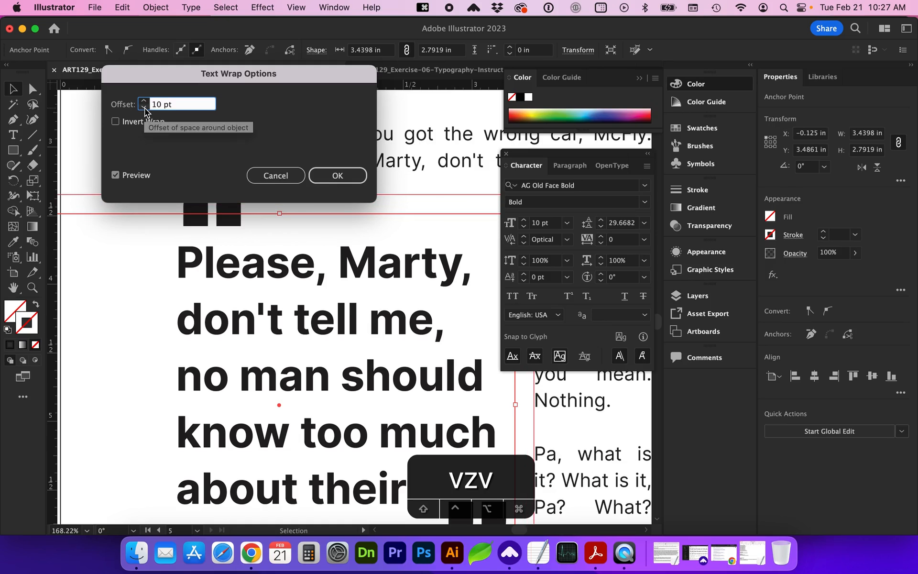
left_click(144, 108)
left_click(144, 108)
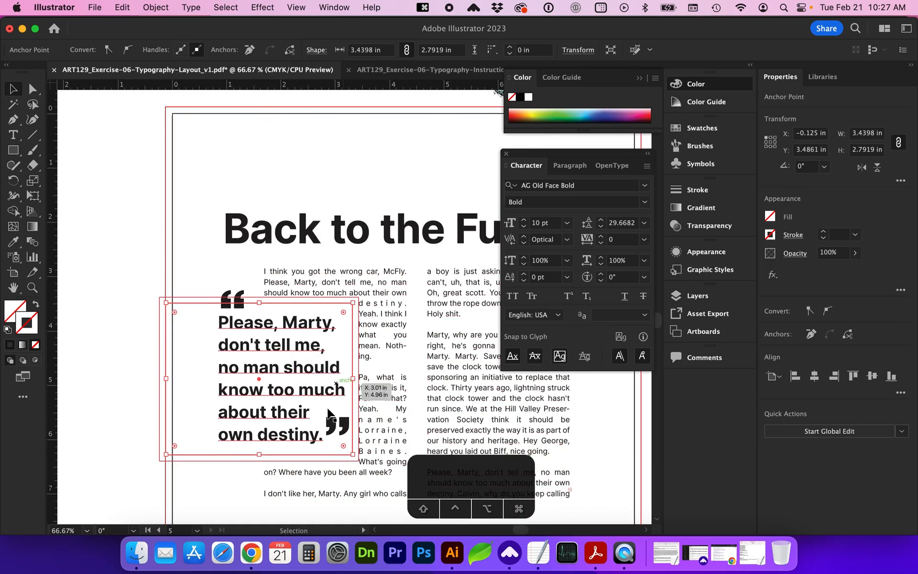
scroll(335, 387, "right", 3)
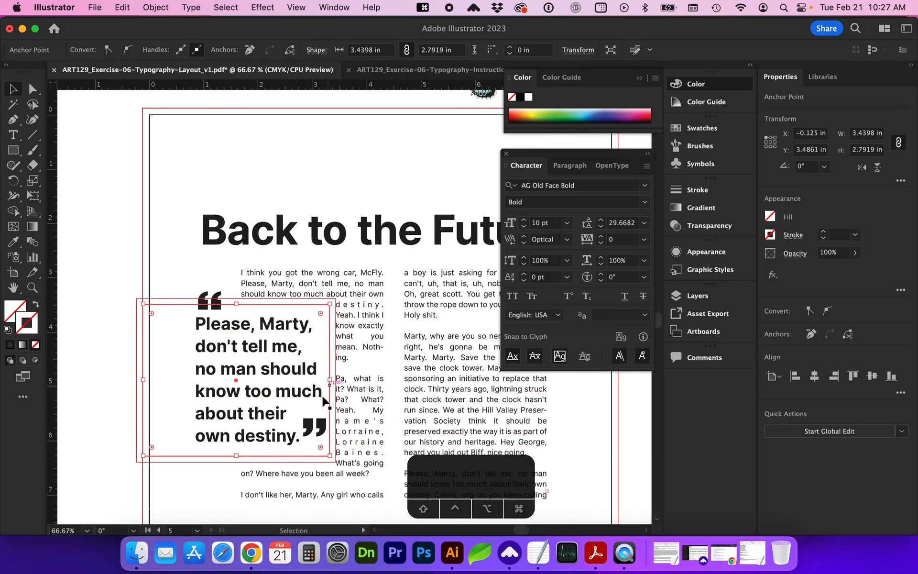
scroll(324, 401, "down", 3)
scroll(324, 401, "right", 2)
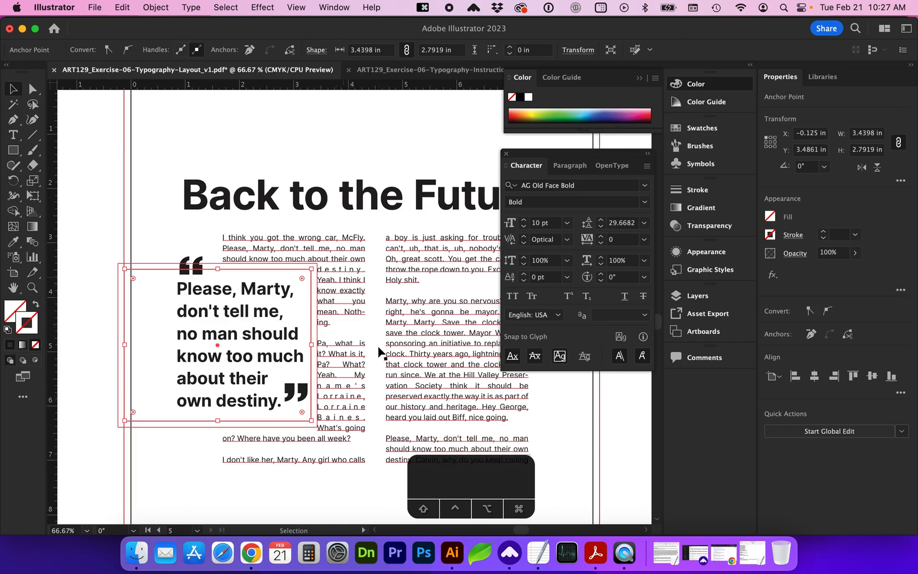
- Extend the two-column body text frame downward to a height of about 5.51 in
scroll(381, 393, "right", 4)
scroll(381, 392, "down", 1)
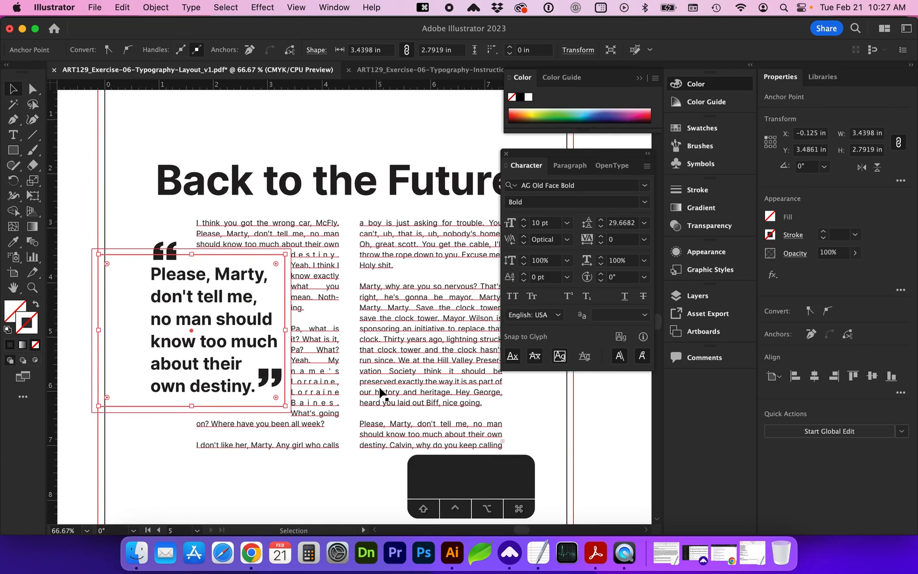
left_click(405, 356)
scroll(451, 437, "right", 5)
scroll(452, 436, "down", 5)
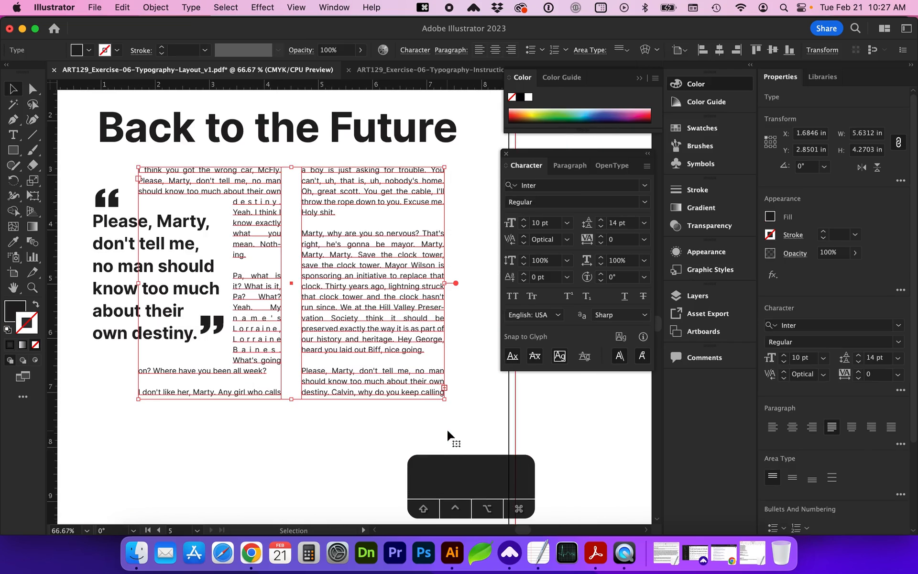
left_click_drag(292, 389, 293, 456)
- Examine the sample layouts on the other artboards: Hawaiian Arts & Culture, the monarch butterfly article and We Choose to go to the Moon
scroll(352, 306, "up", 6)
scroll(352, 306, "left", 5)
scroll(350, 306, "up", 5)
scroll(350, 306, "left", 7)
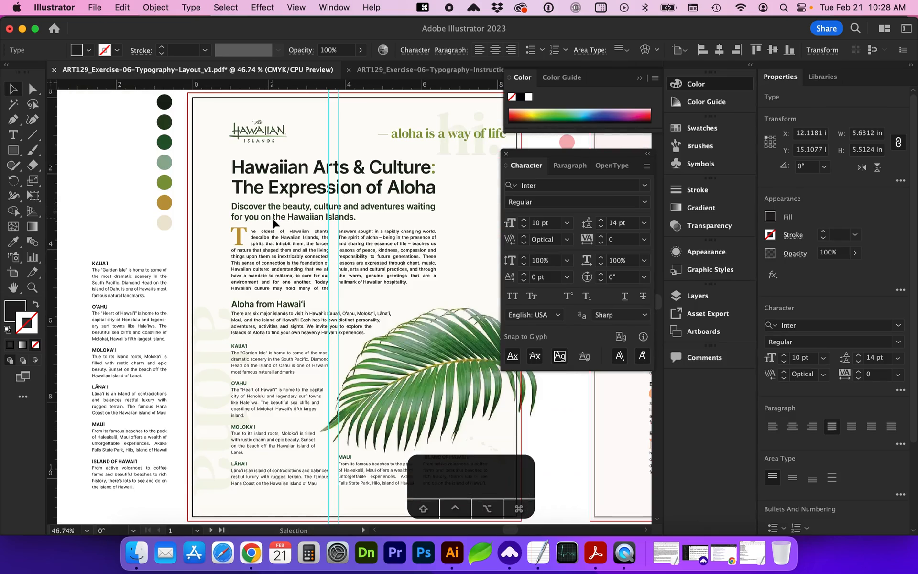
scroll(273, 220, "right", 10)
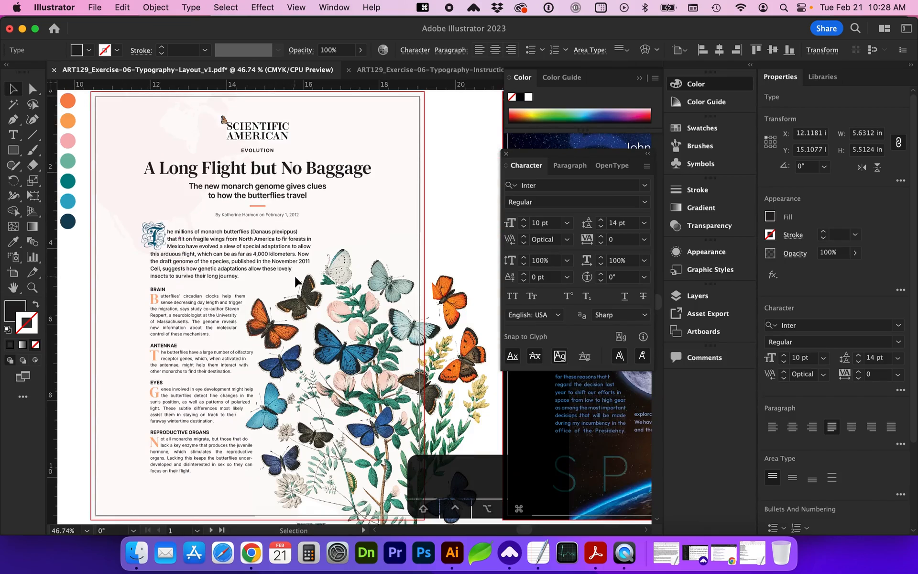
scroll(318, 230, "right", 10)
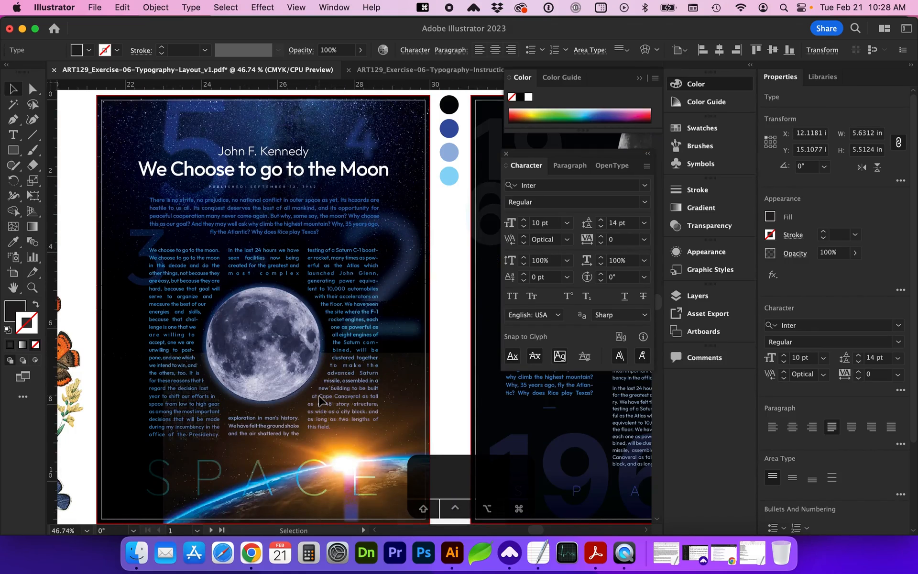
scroll(320, 401, "right", 5)
scroll(320, 401, "left", 5)
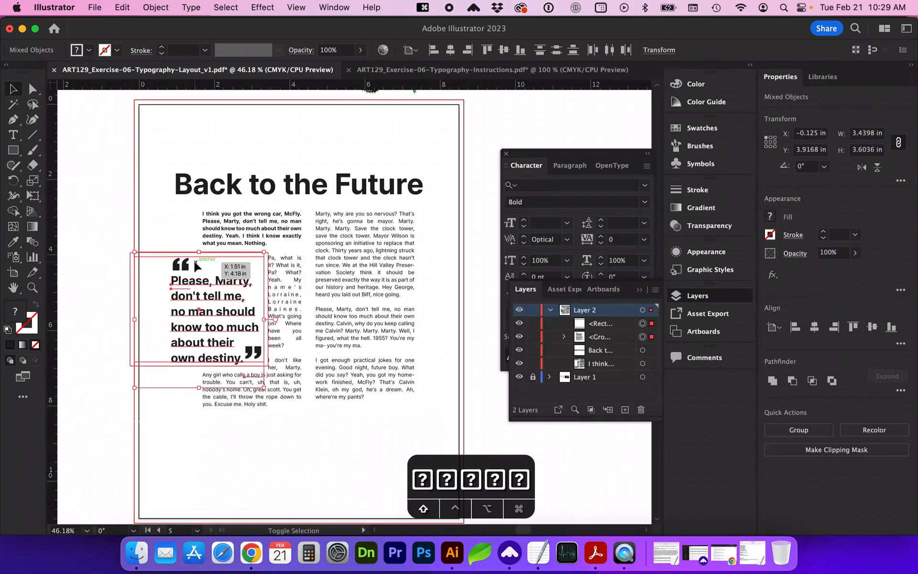
- Move the quote group and its wrap rectangle rightward together so they span the first body column
left_click_drag(163, 265, 196, 266)
- Delete the empty lines between the body text paragraphs in both columns
key("z")
left_click_drag(168, 274, 374, 520)
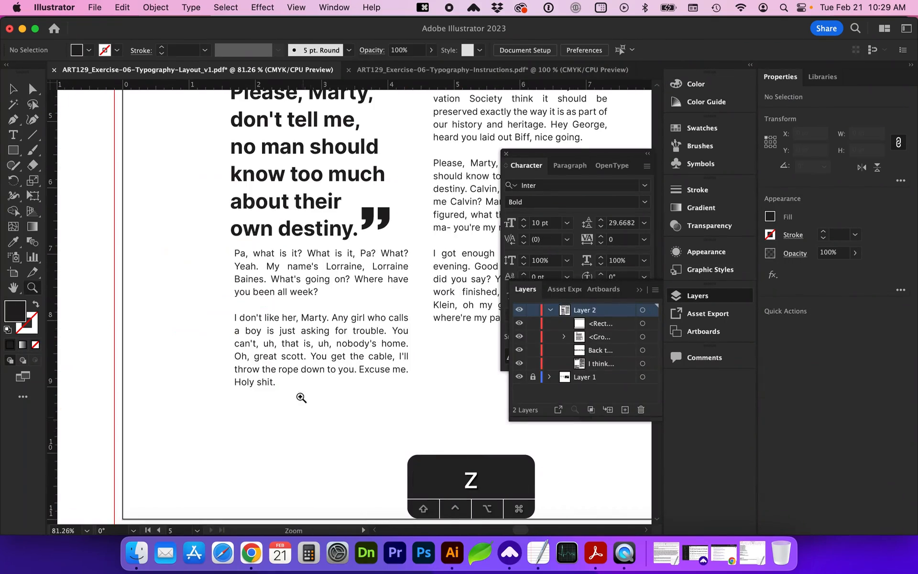
key("v")
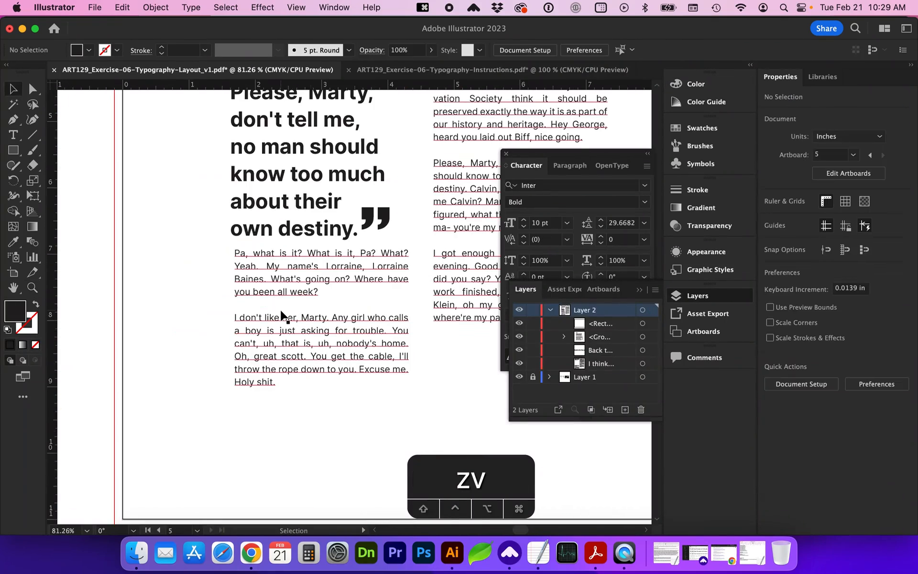
left_click(259, 306)
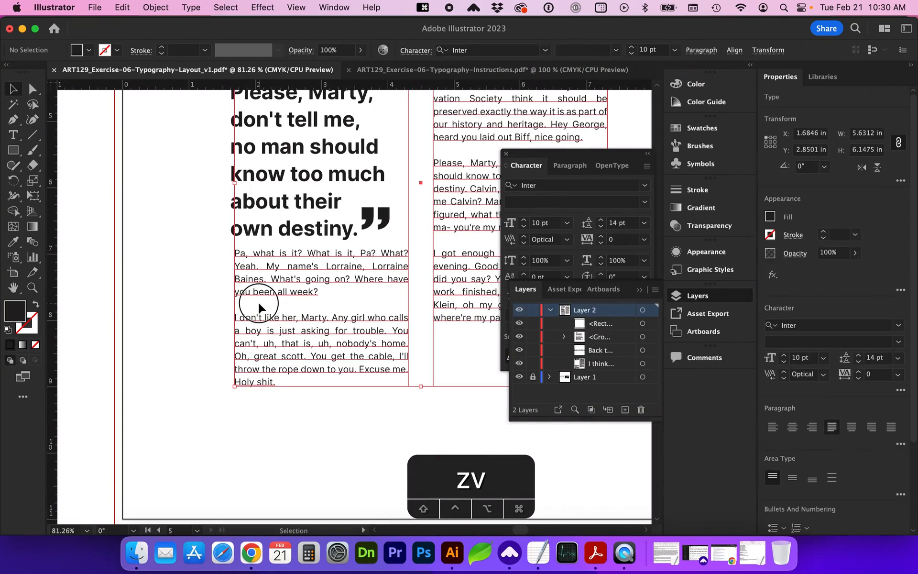
double_click(259, 306)
key("BackSpace")
key("BackSpace")
key("BackSpace")
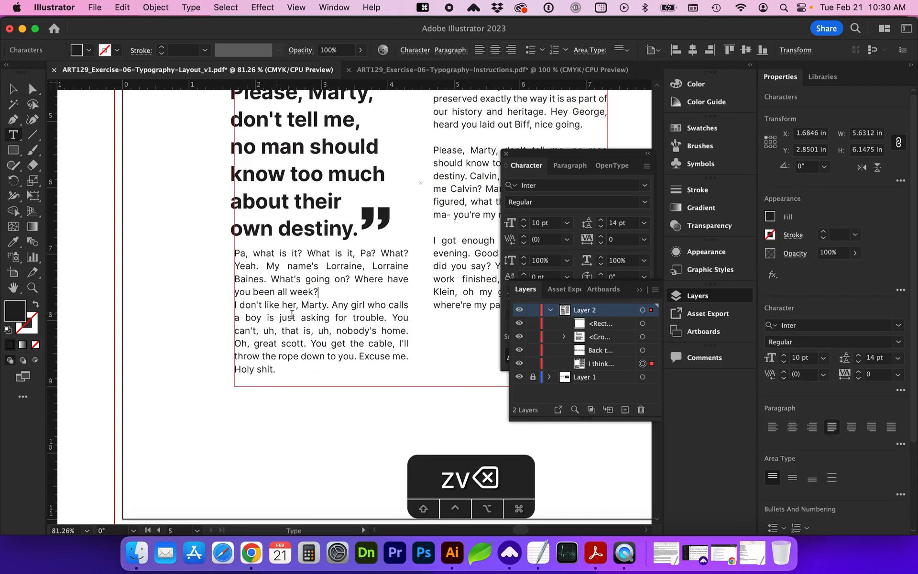
key("Escape")
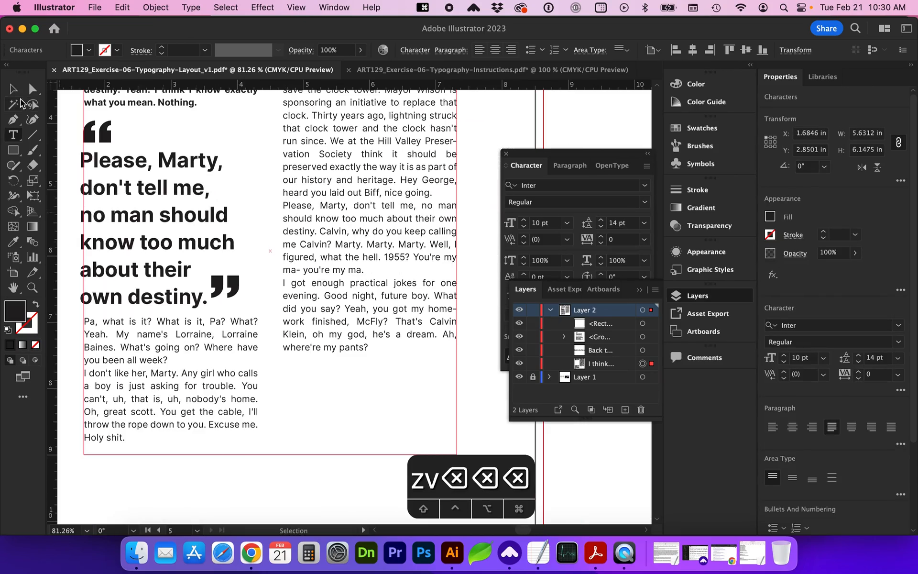
- Set the space after each body text paragraph to 13 pt
left_click(568, 166)
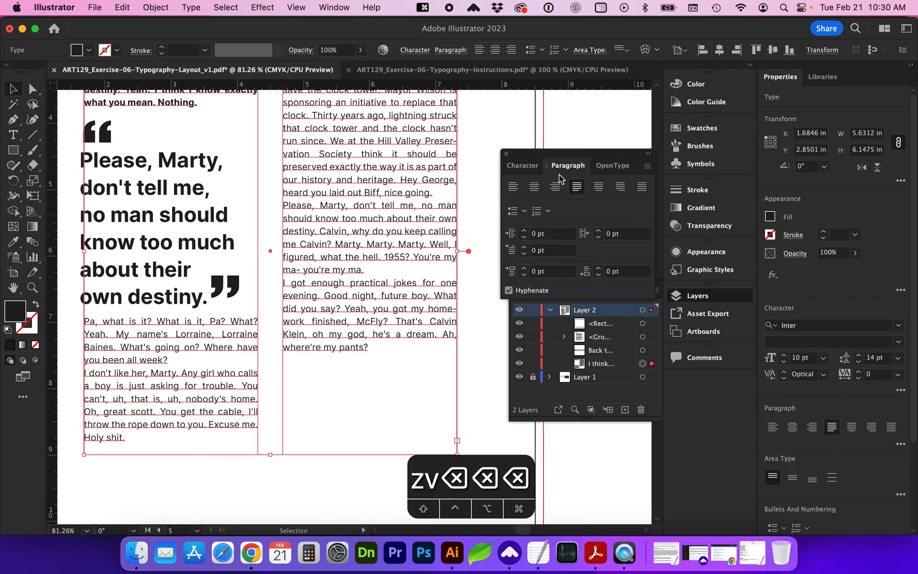
left_click(598, 269)
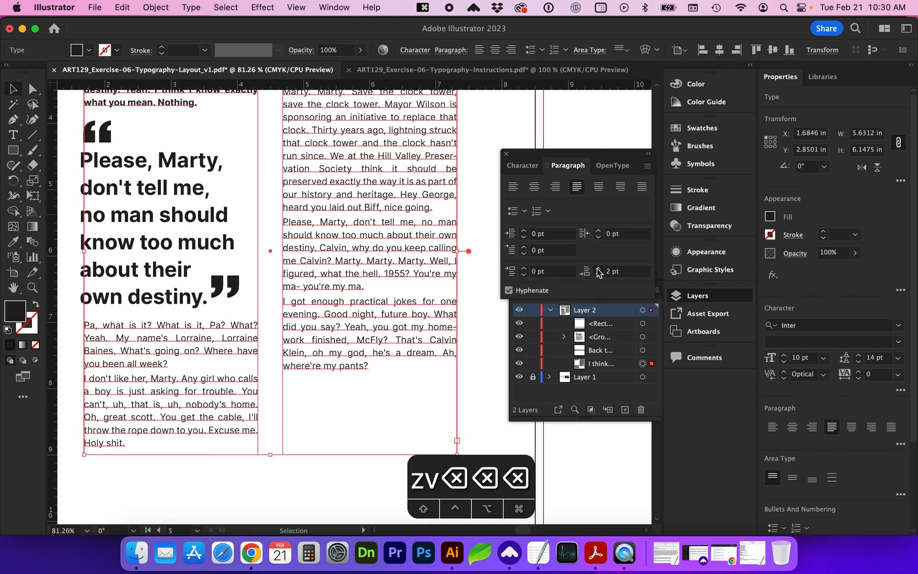
left_click(598, 269)
left_click(235, 453)
key("super+minus")
key("super+minus")
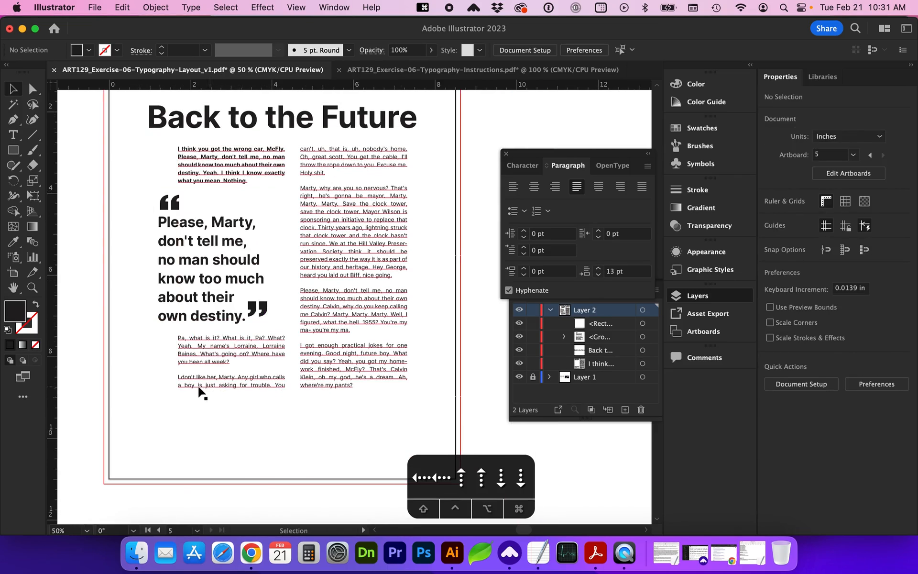
- Insert a line break before "You" at the end of the first column, pushing the word to the top of the second
key("z")
left_click(262, 440)
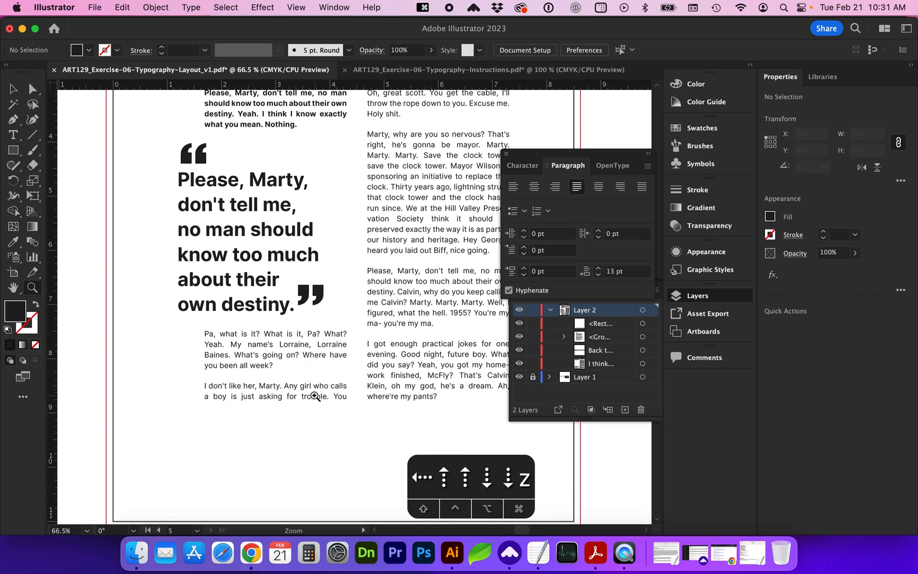
key("v")
double_click(337, 396)
left_click(333, 396)
scroll(340, 396, "up", 5)
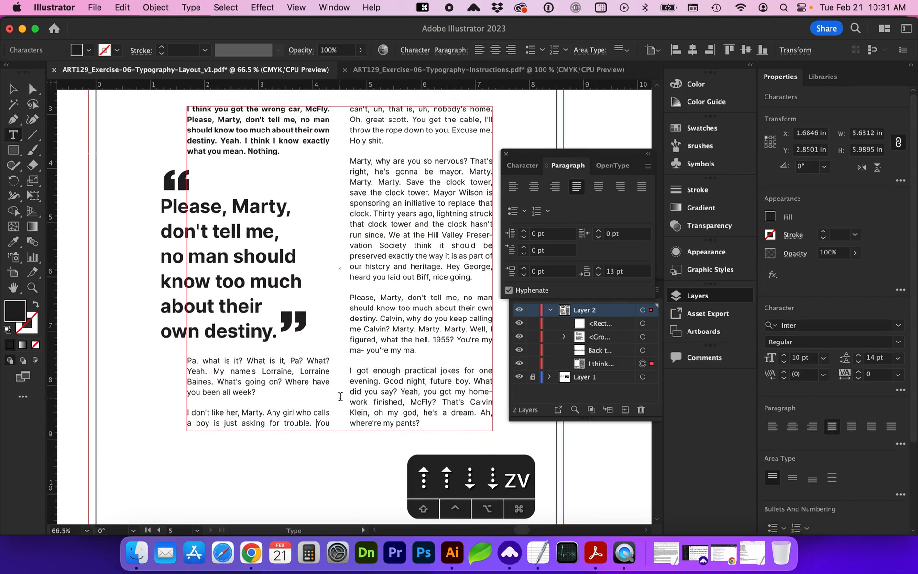
scroll(340, 396, "down", 3)
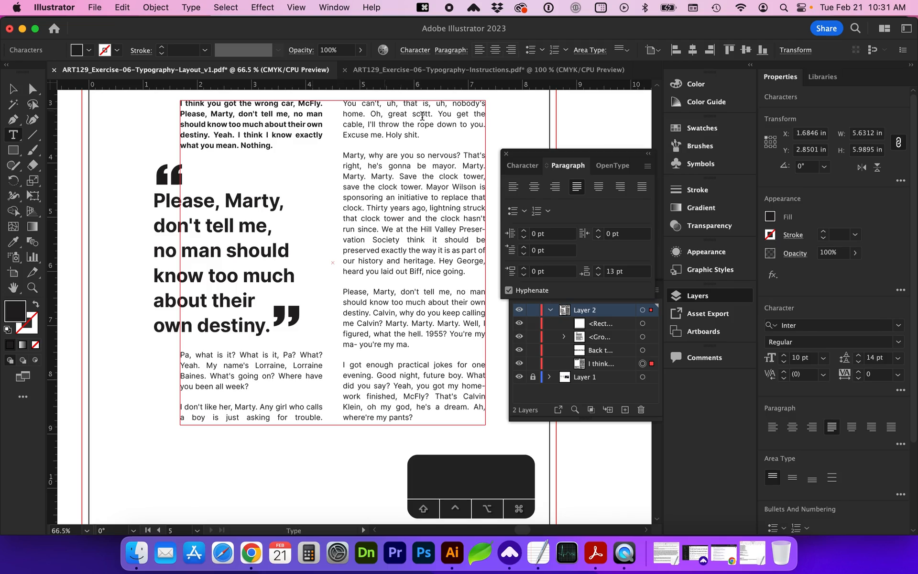
scroll(407, 264, "up", 2)
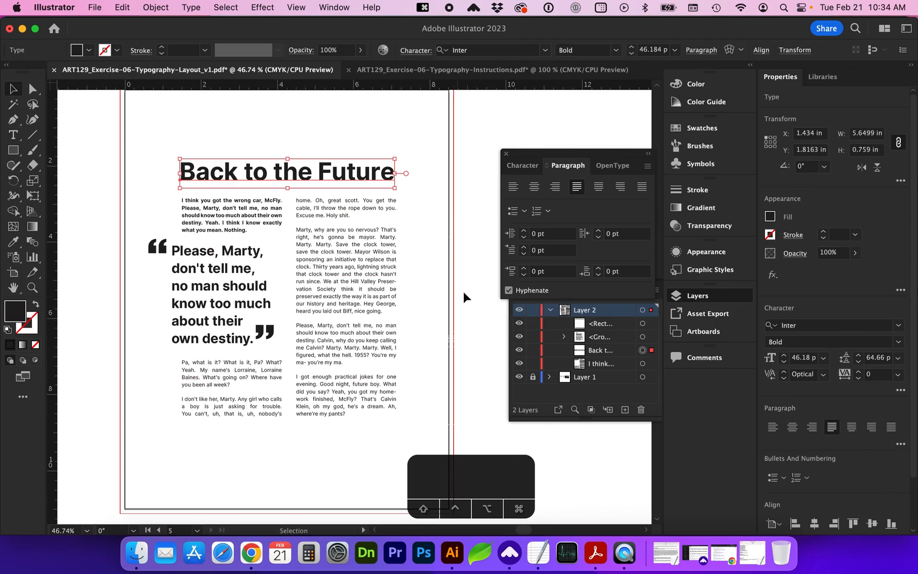
- Review the Back to the Future page, checking the alignment of the heading, pull quote and two body columns
key("z")
left_click_drag(135, 141, 455, 484)
key("v")
scroll(321, 515, "right", 3)
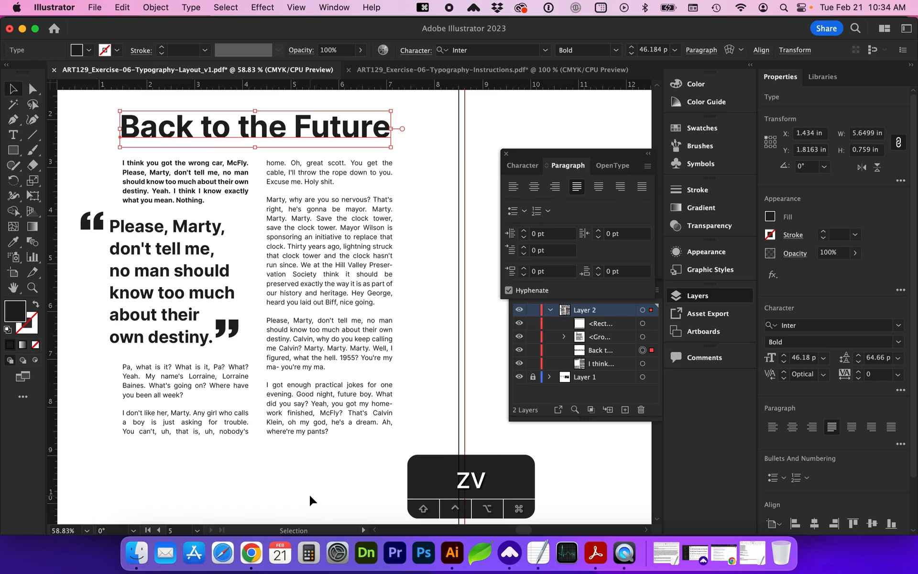
scroll(293, 498, "down", 1)
scroll(292, 497, "left", 1)
scroll(293, 498, "up", 1)
scroll(292, 497, "right", 1)
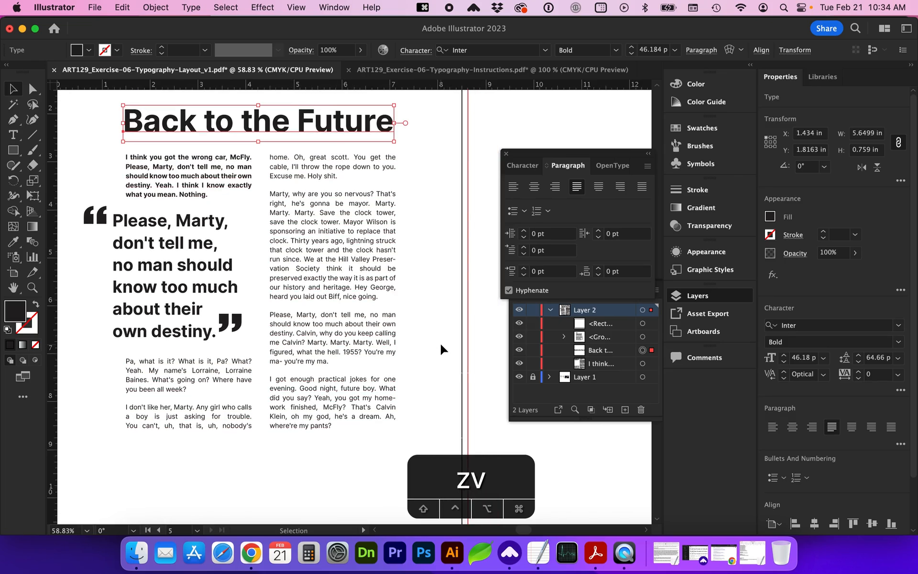
scroll(250, 515, "up", 2)
scroll(250, 515, "left", 1)
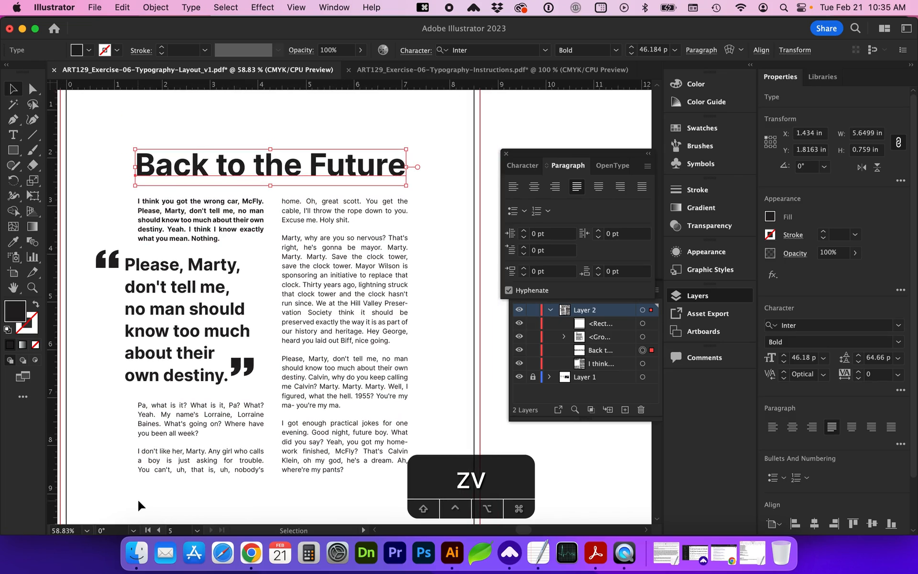
- Collapse the layer list and examine the We Choose to go to the Moon sample layout with the large moon
left_click(686, 295)
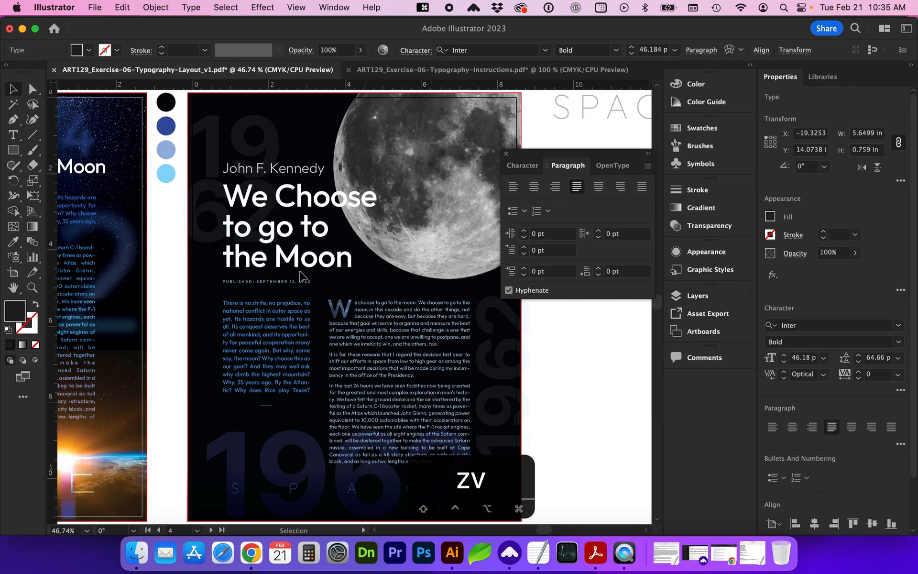
left_click(216, 158)
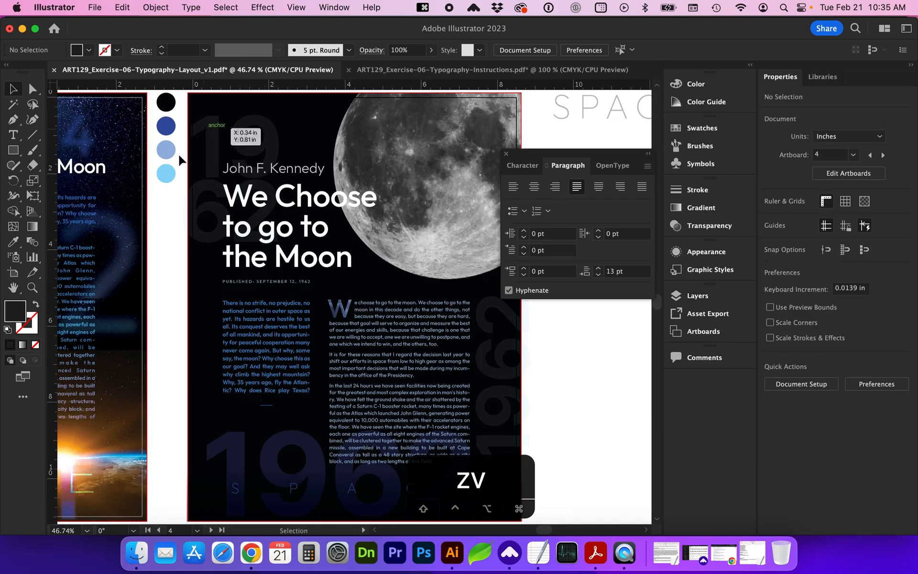
key("z")
key("v")
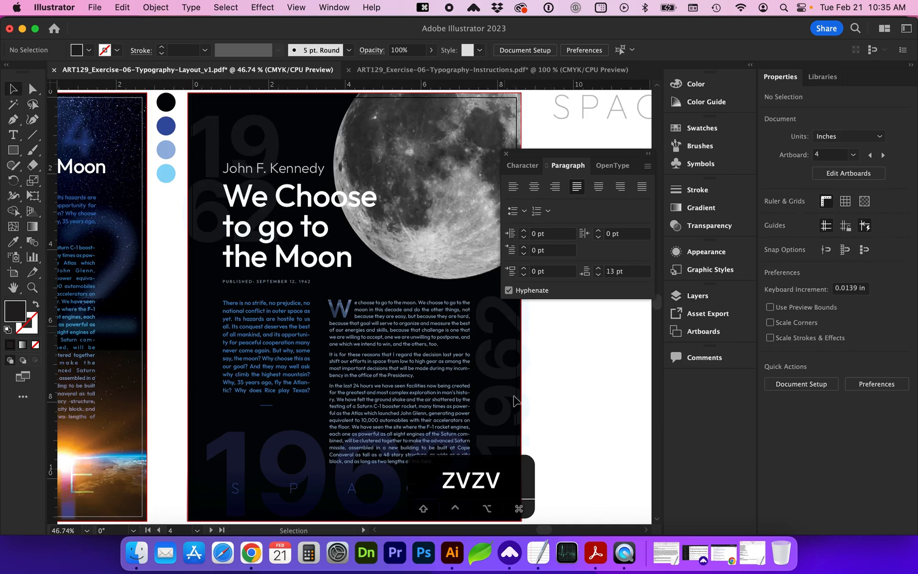
scroll(514, 401, "down", 3)
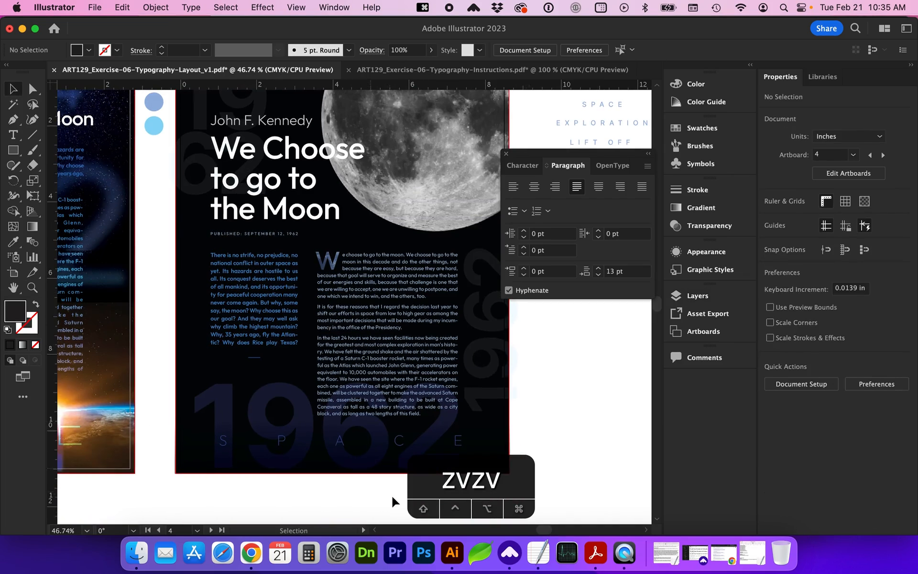
scroll(460, 421, "up", 3)
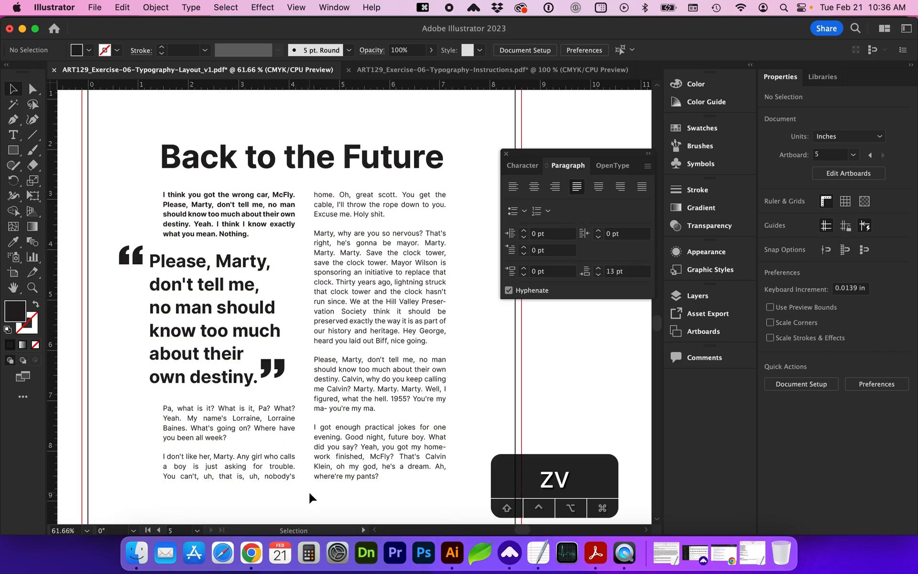
- Switch to Chrome and download the silver open-door DeLorean cutout from Pixabay's delorean results into the Links folder
left_click(251, 553)
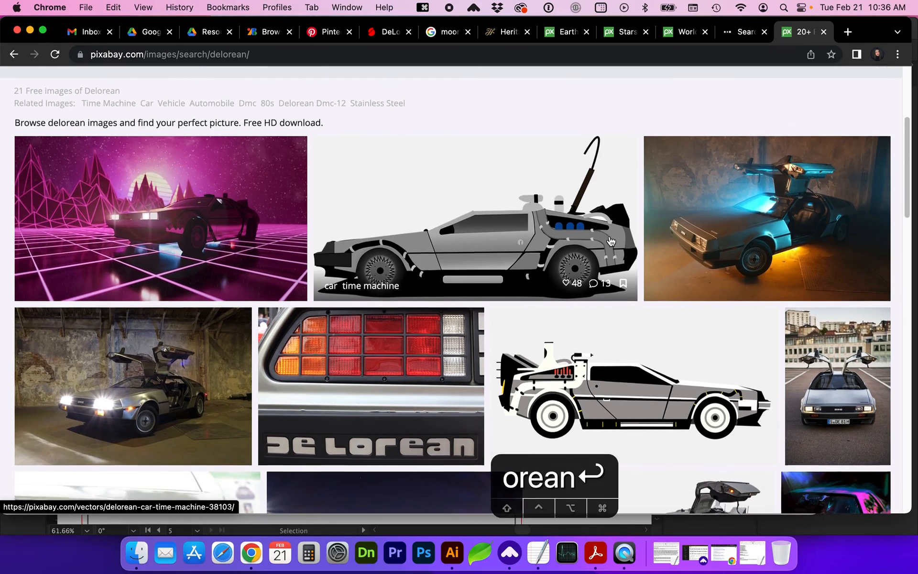
scroll(611, 241, "down", 5)
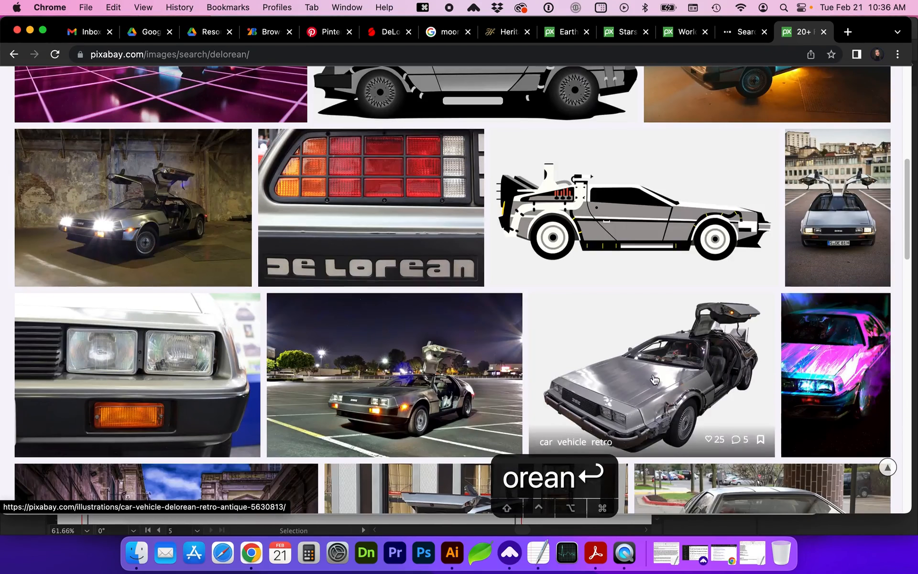
left_click(643, 357)
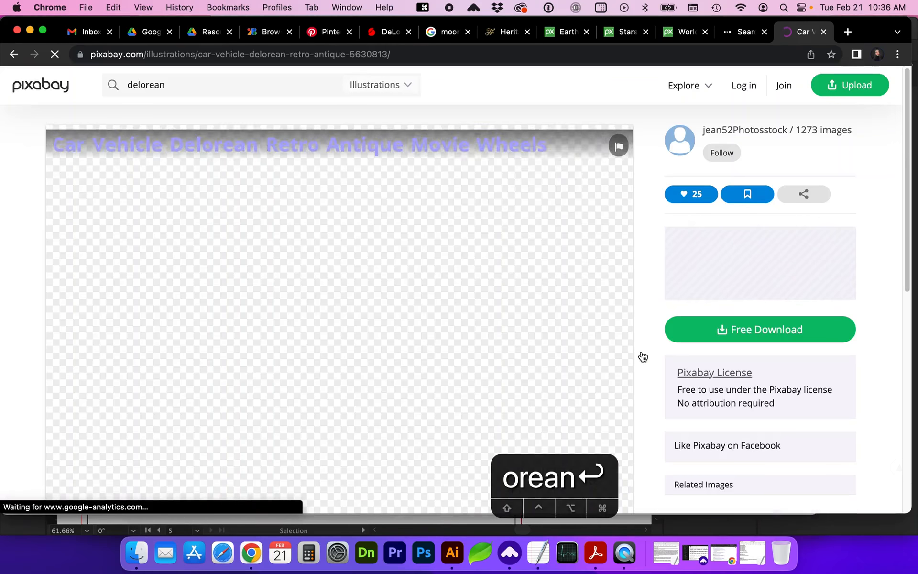
scroll(459, 339, "down", 2)
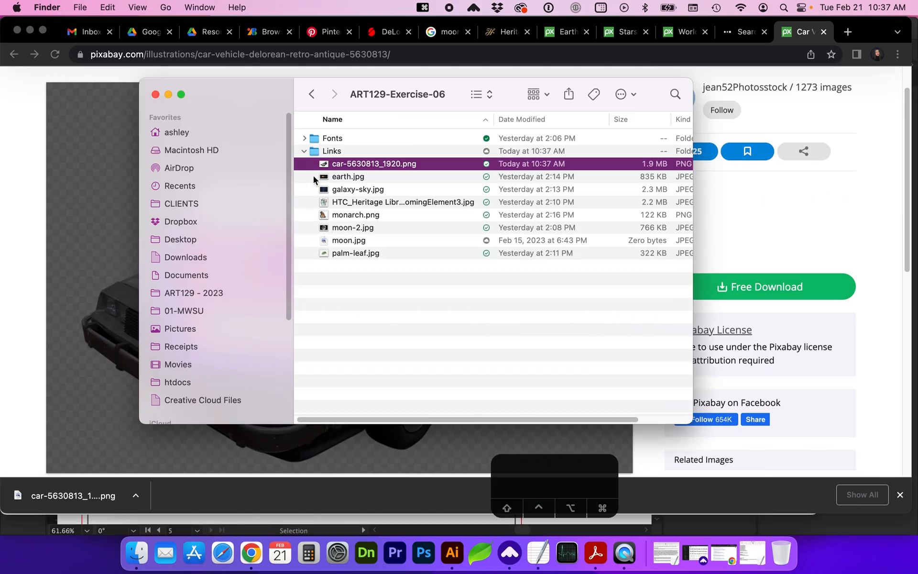
- Switch back to Illustrator and place car-5630813_1920.png from the Links folder onto the page as a linked image
left_click(452, 552)
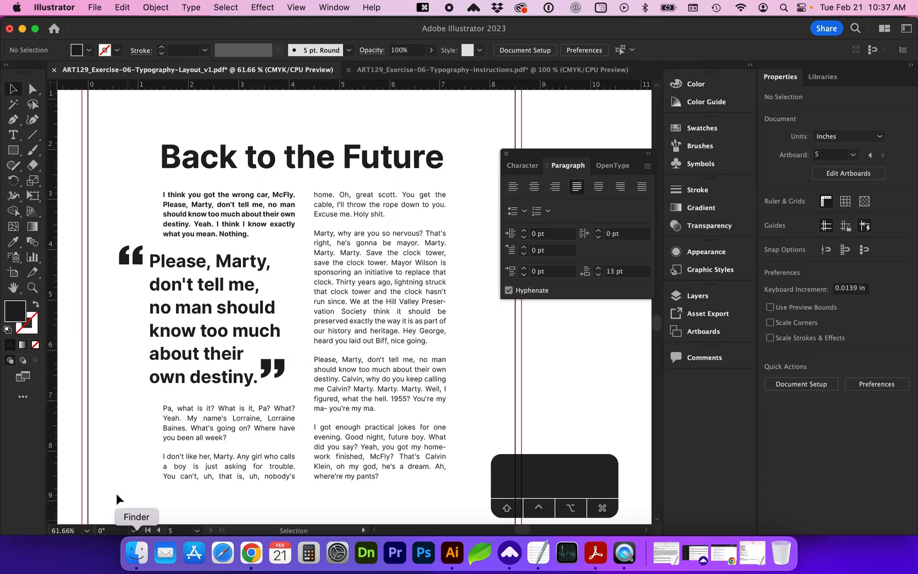
left_click(92, 10)
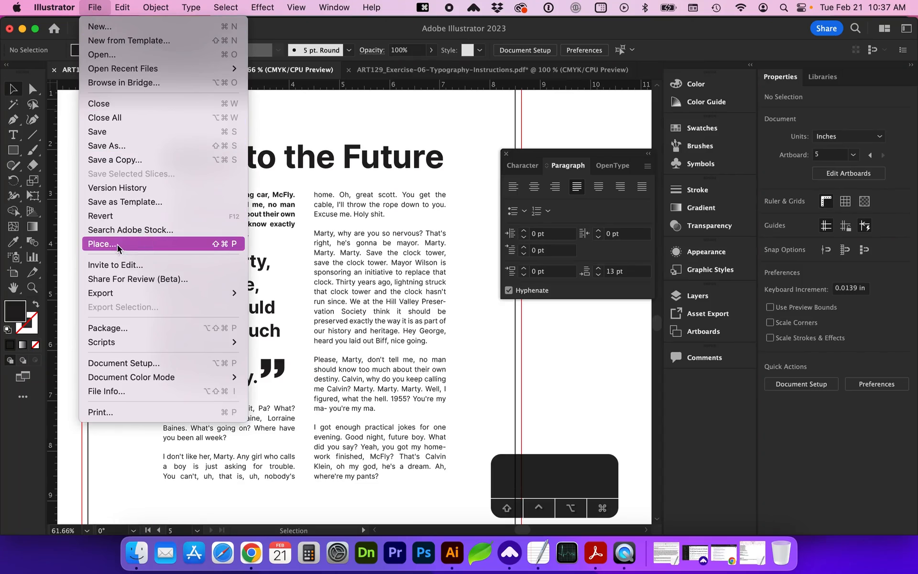
left_click(136, 553)
left_click_drag(326, 162, 101, 420)
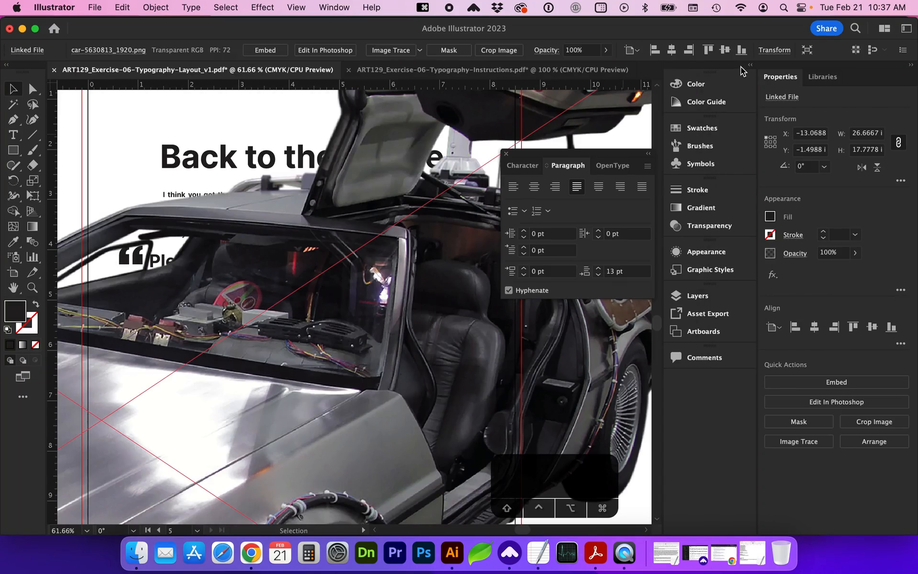
- Scale the placed car image proportionally to a width of 5 in
left_click(764, 52)
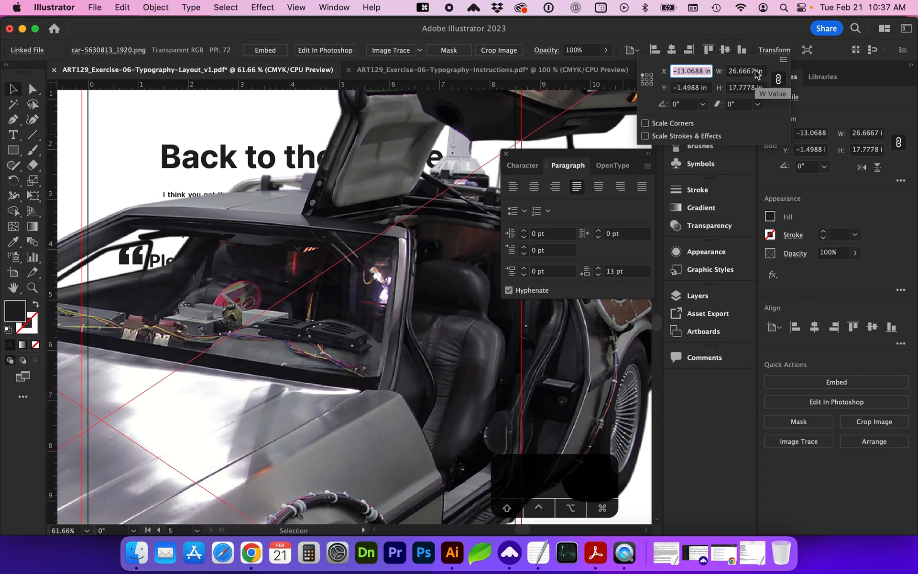
left_click(756, 71)
type("5")
key("Return")
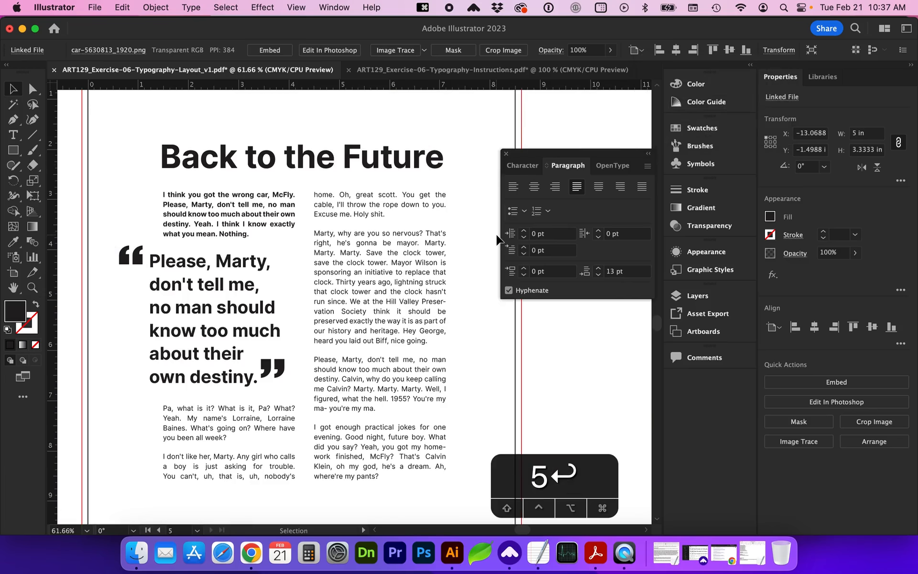
- Enlarge the car to about 6.12 in wide near the page's lower right corner and nudge the heading and text upward
scroll(496, 239, "down", 4)
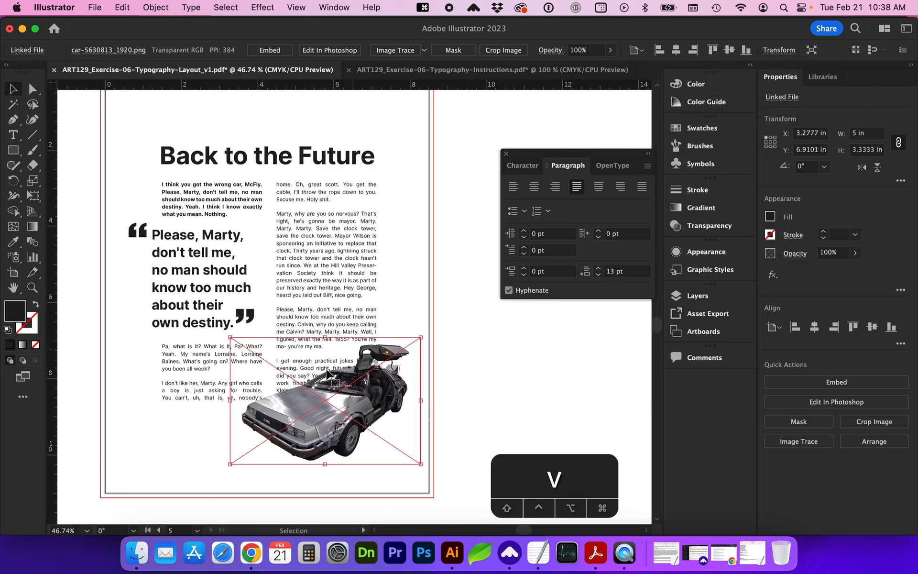
left_click_drag(319, 420, 326, 432)
left_click_drag(145, 151, 349, 341)
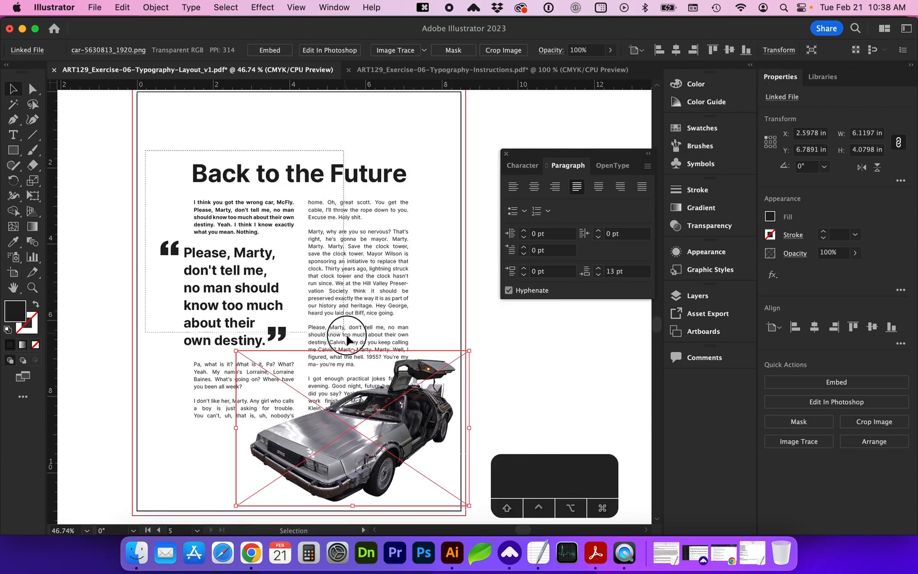
key("shift+Up")
key("shift+Up")
left_click(180, 200)
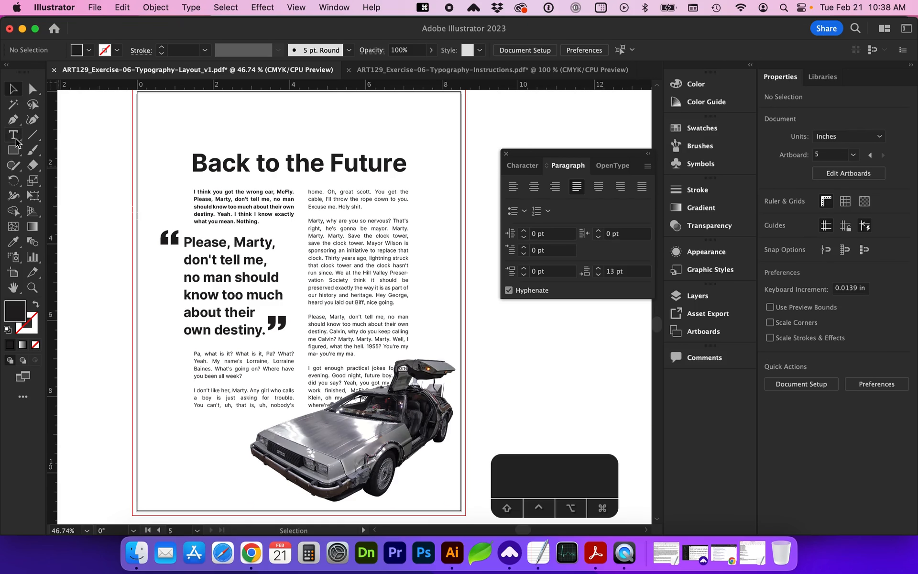
- Draw a closed Pen path loosely around the car, extending past the page's lower edge, with no fill and a 1 pt stroke
left_click(13, 120)
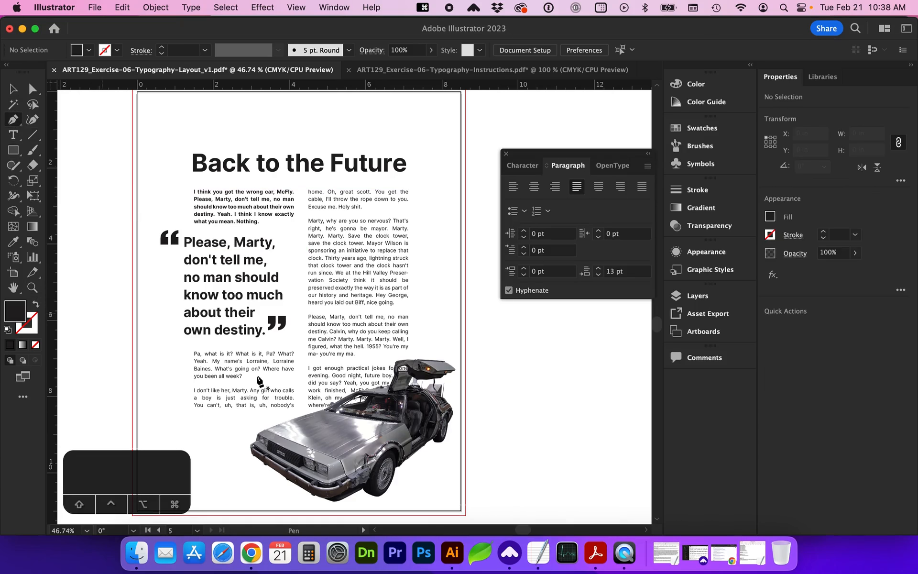
left_click(32, 288)
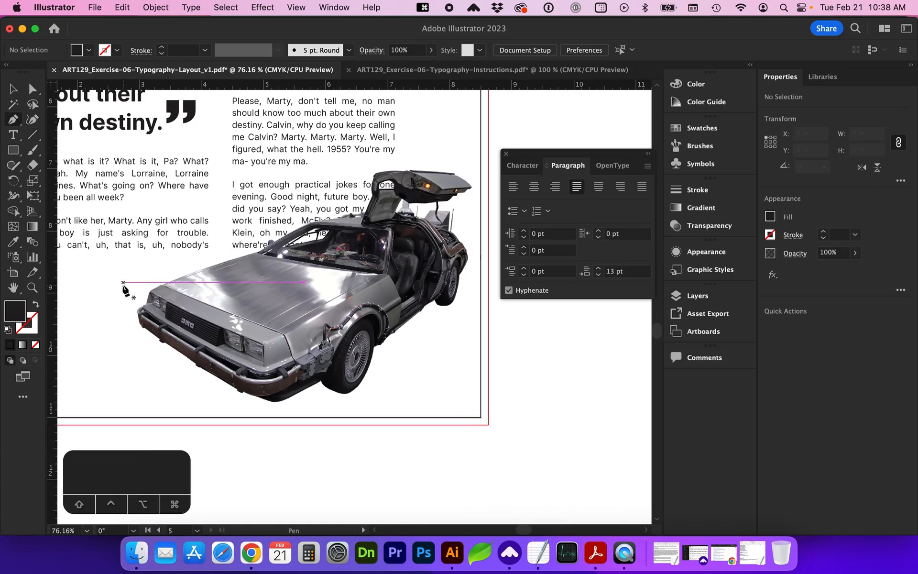
left_click(122, 283)
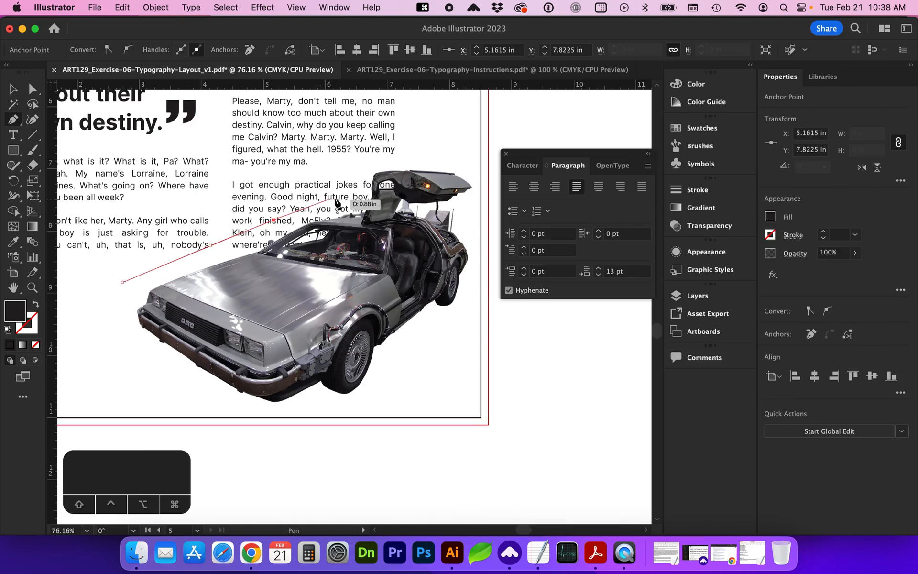
left_click(351, 202)
left_click(371, 162)
left_click(441, 157)
left_click(495, 181)
left_click(494, 461)
left_click(158, 461)
left_click(123, 283)
key("v")
left_click(35, 305)
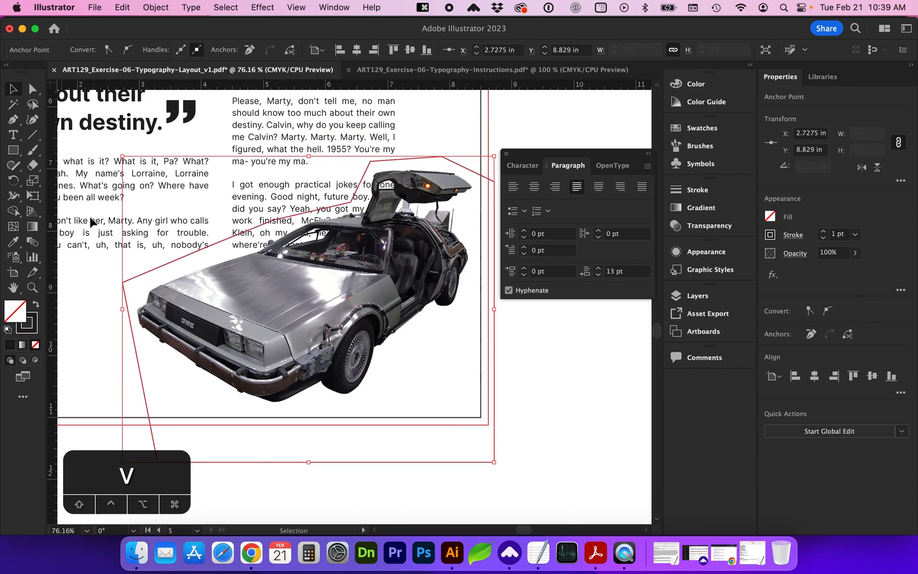
- Make a Text Wrap from the path around the car so the body text flows around it
left_click(156, 8)
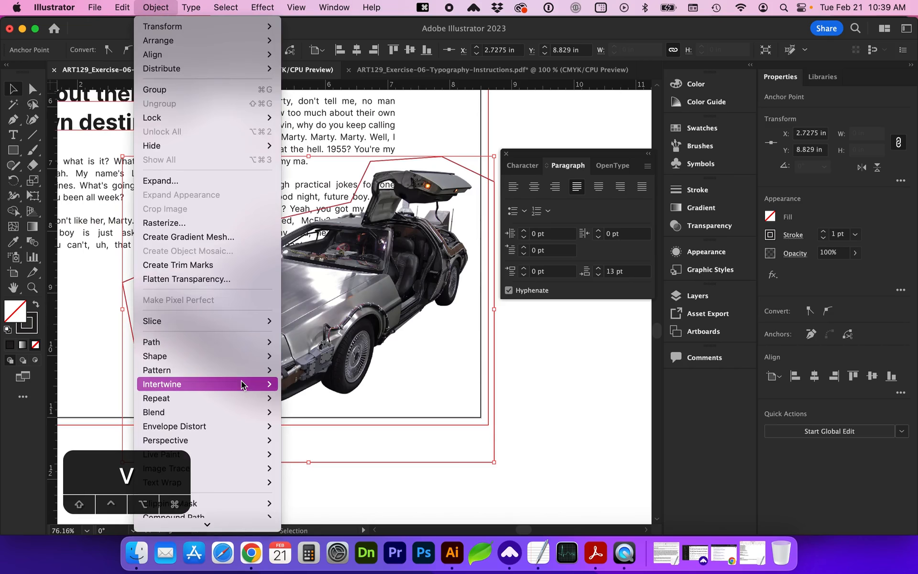
mouse_move(258, 482)
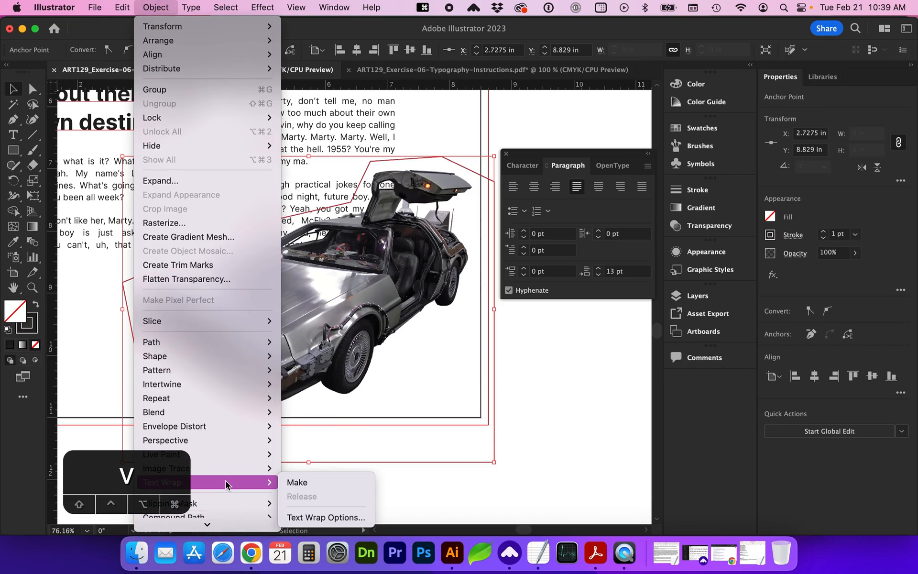
left_click(322, 483)
scroll(239, 431, "left", 3)
- Remove the stroke from the wrap path around the car and deselect it
left_click(201, 420)
left_click(209, 451)
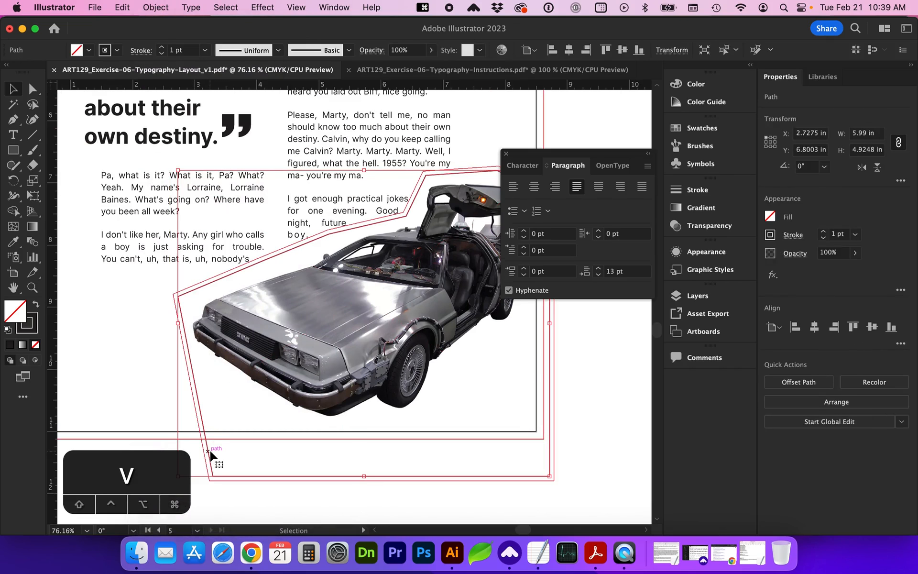
key("x")
key("/")
left_click(268, 482)
key("super+0")
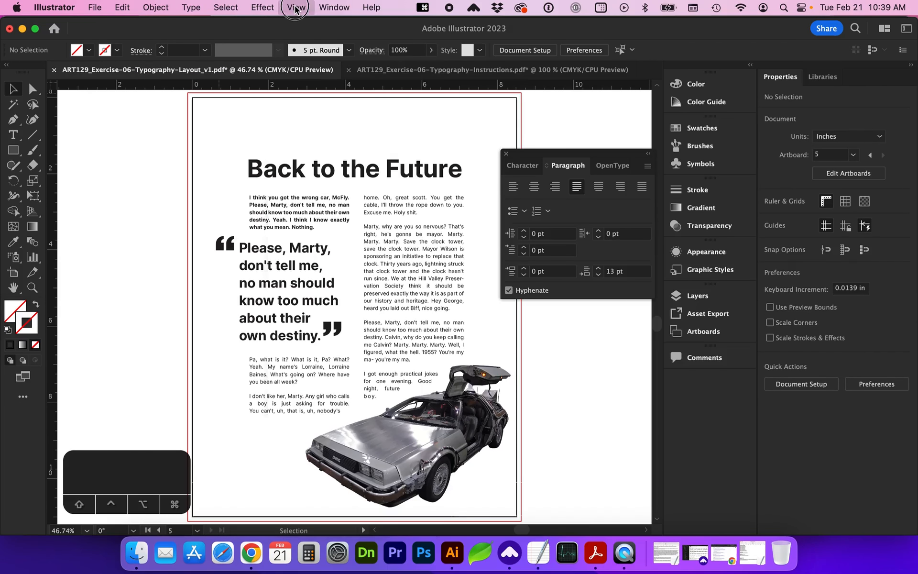
- Examine the wrap paths on the Back to the Future and Hawaiian pages in Outline view, and return to Preview
left_click(296, 8)
left_click(300, 36)
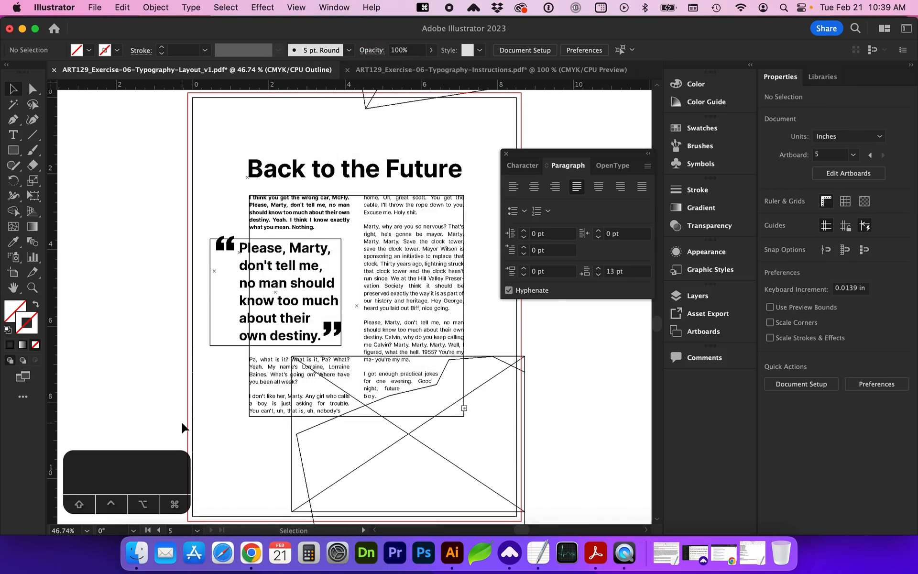
scroll(184, 427, "up", 15)
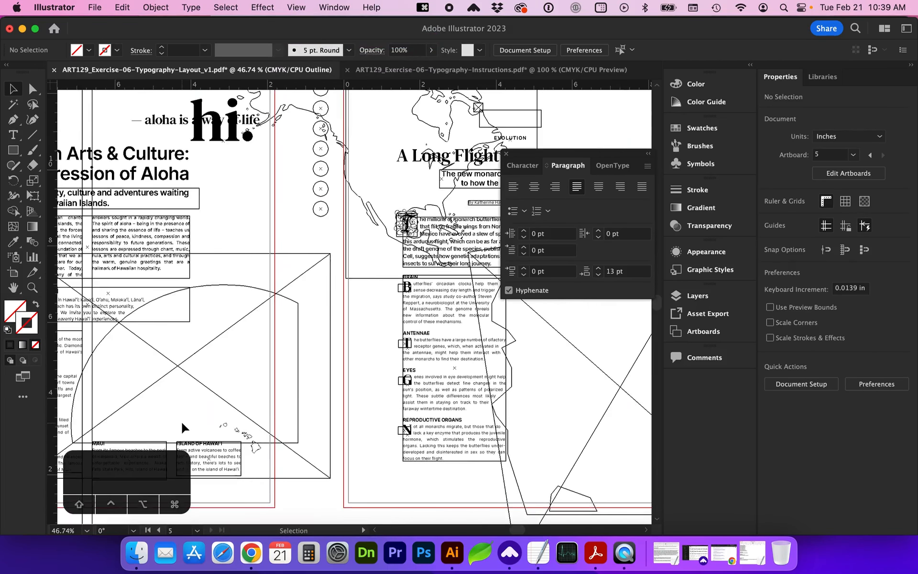
scroll(184, 428, "left", 10)
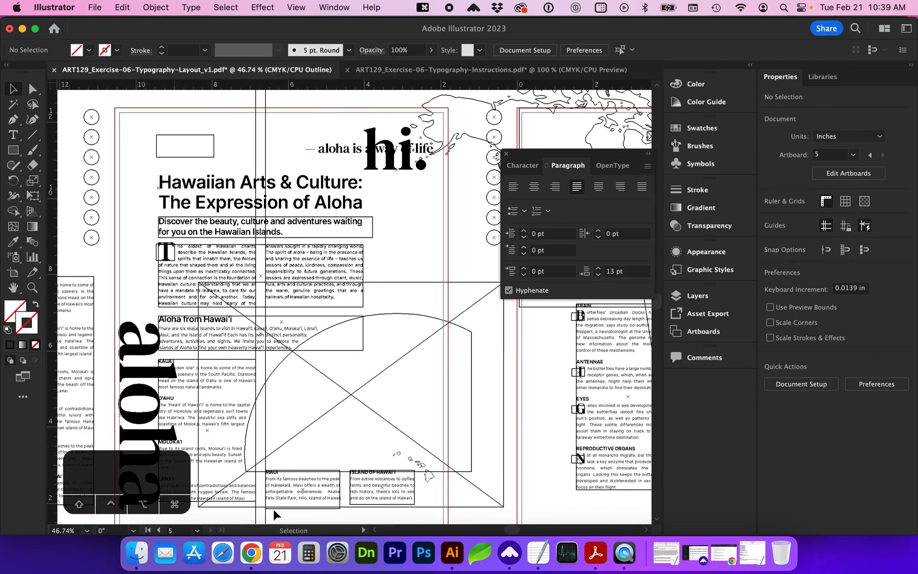
scroll(268, 354, "down", 6)
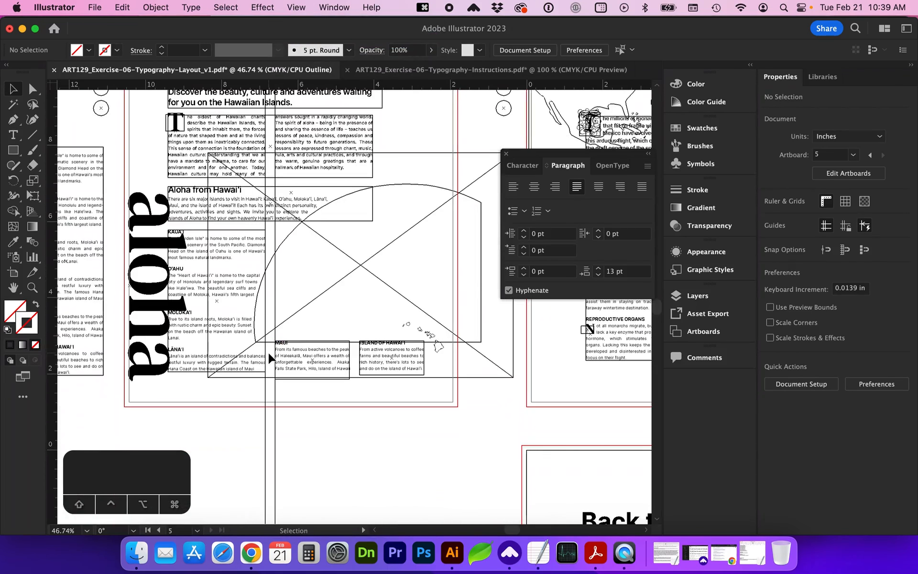
key("super+0")
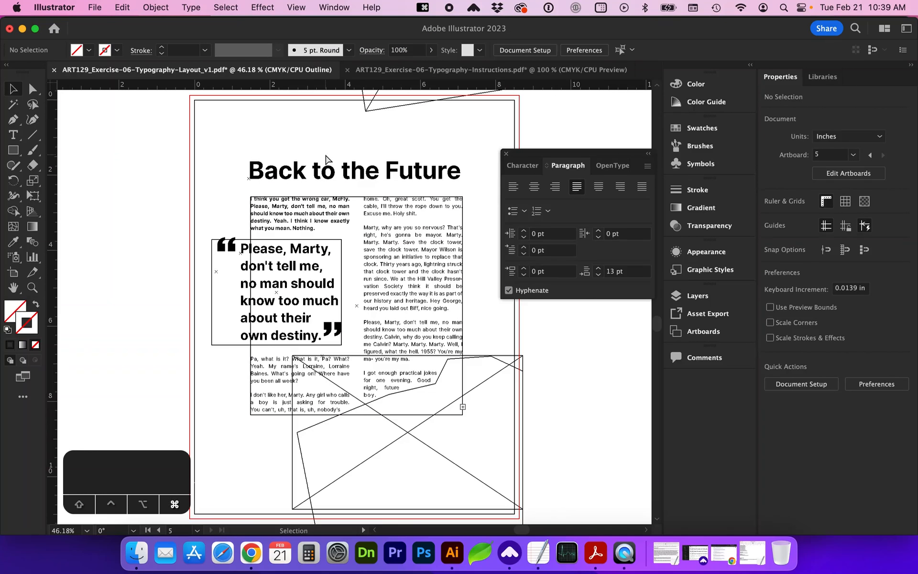
key("super+y")
left_click(296, 7)
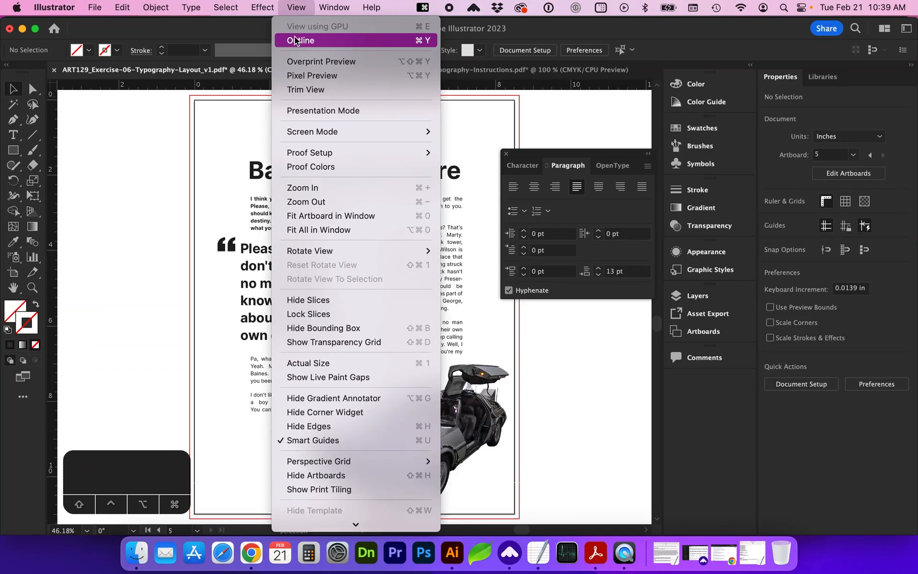
left_click(183, 194)
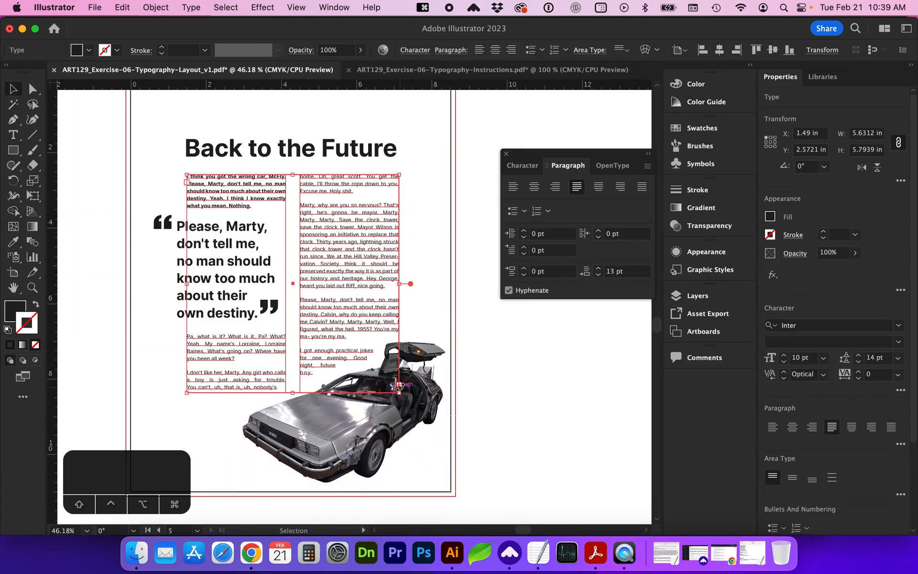
- Lengthen the two-column text frame downward so the body text continues beside the car
left_click(153, 153)
left_click(266, 376)
left_click(203, 366)
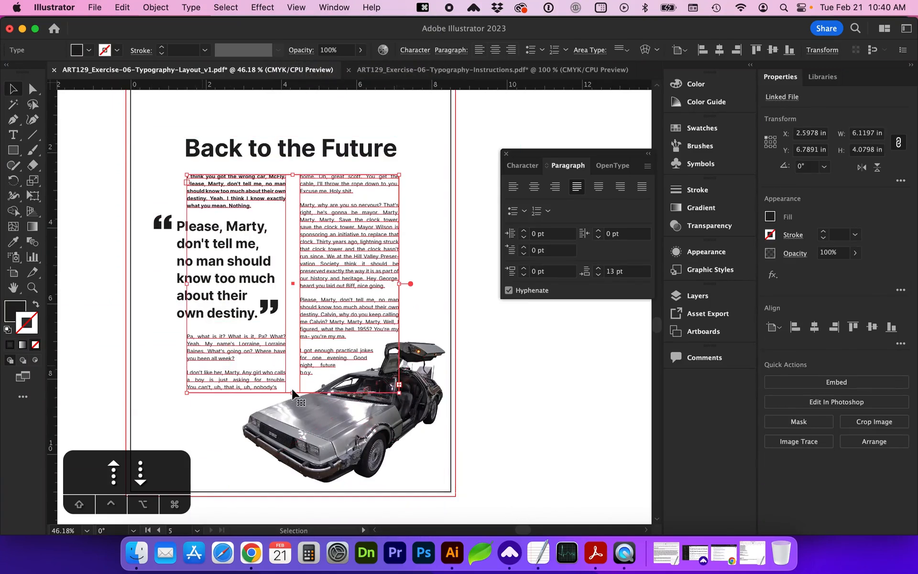
left_click_drag(295, 393, 295, 401)
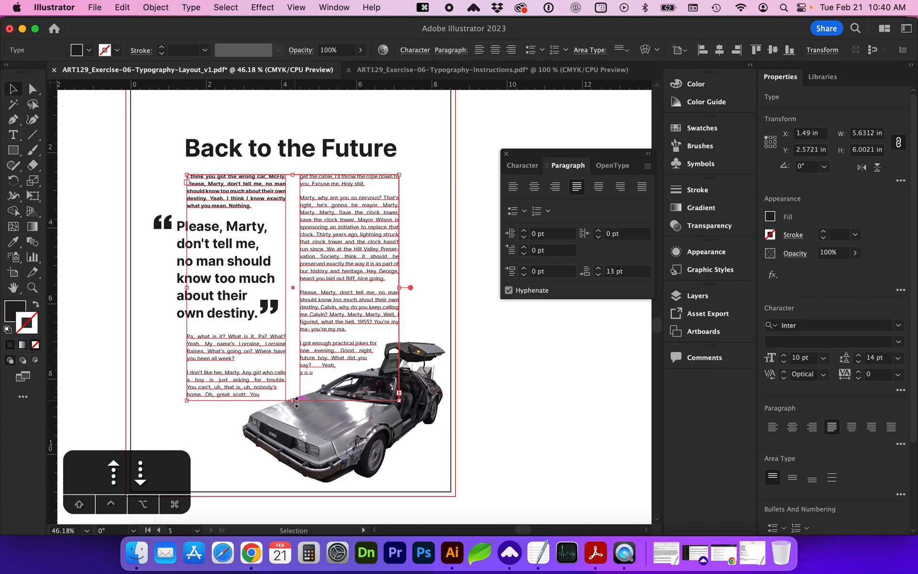
scroll(297, 402, "down", 2)
double_click(307, 328)
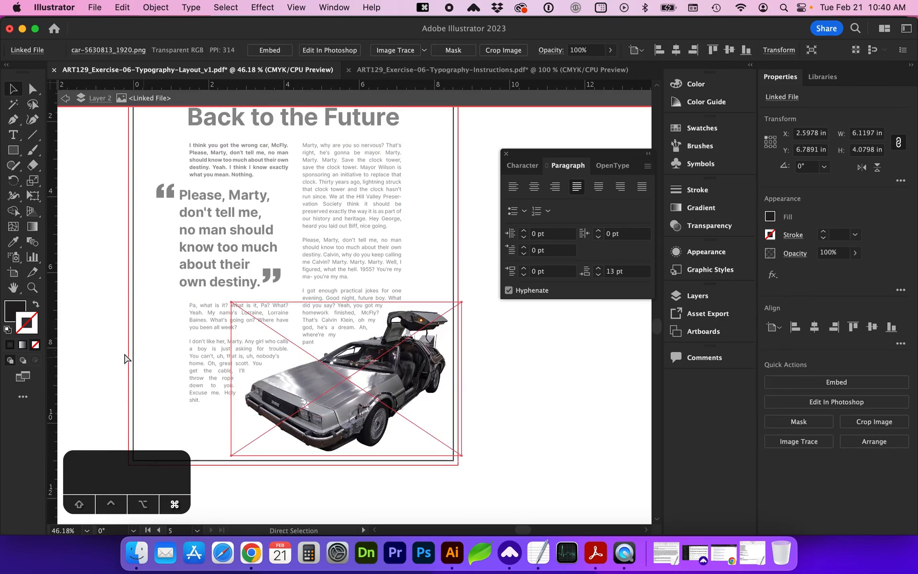
key("v")
double_click(216, 342)
- Nudge the invisible wrap path horizontally in small increments to refine how the body text breaks around the car
left_click_drag(190, 305, 345, 386)
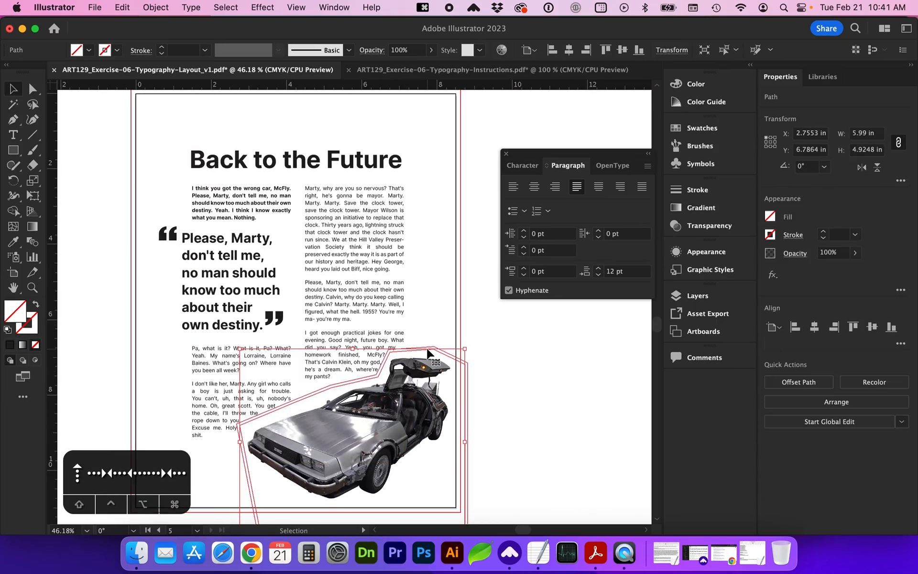
key("Right")
key("Left")
key("Right")
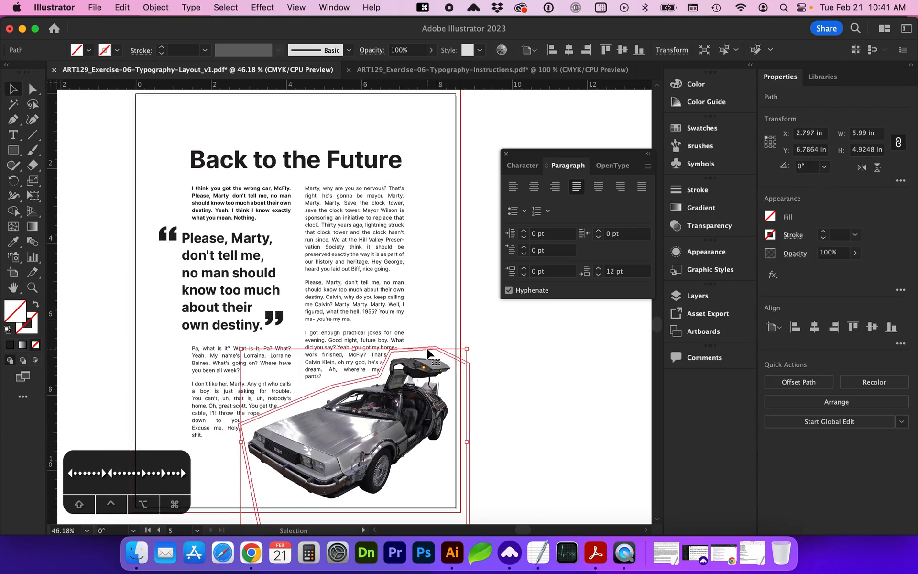
left_click(368, 340)
left_click(278, 427, "shift")
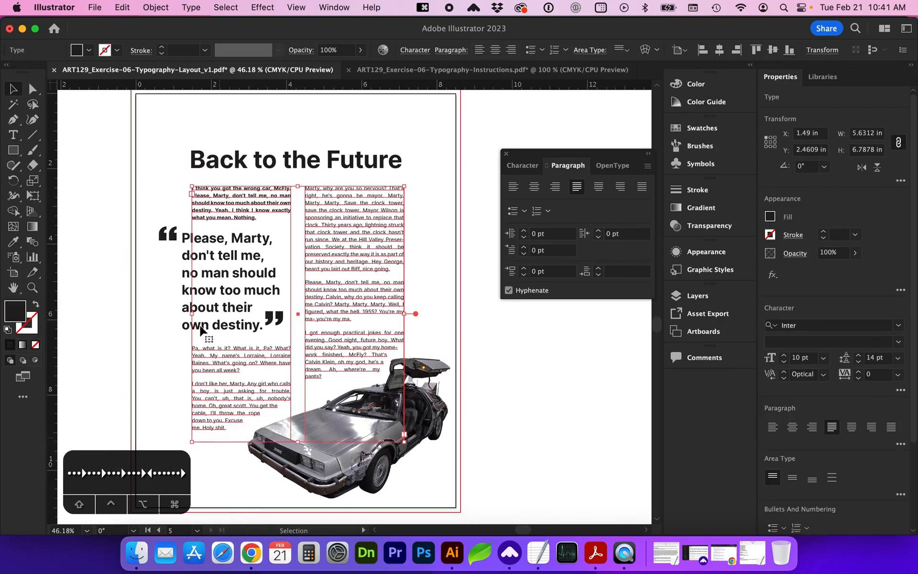
left_click(164, 182)
left_click(241, 500)
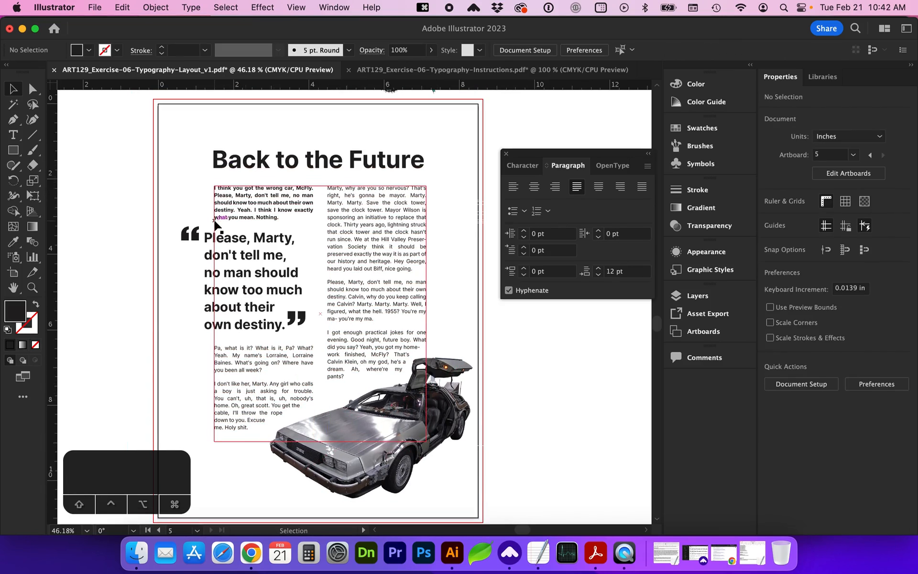
- Switch to Chrome, search for "back to the future", and read the introduction of the film's Wikipedia article
key("super+Tab")
left_click(847, 33)
type("back to the future")
key("Return")
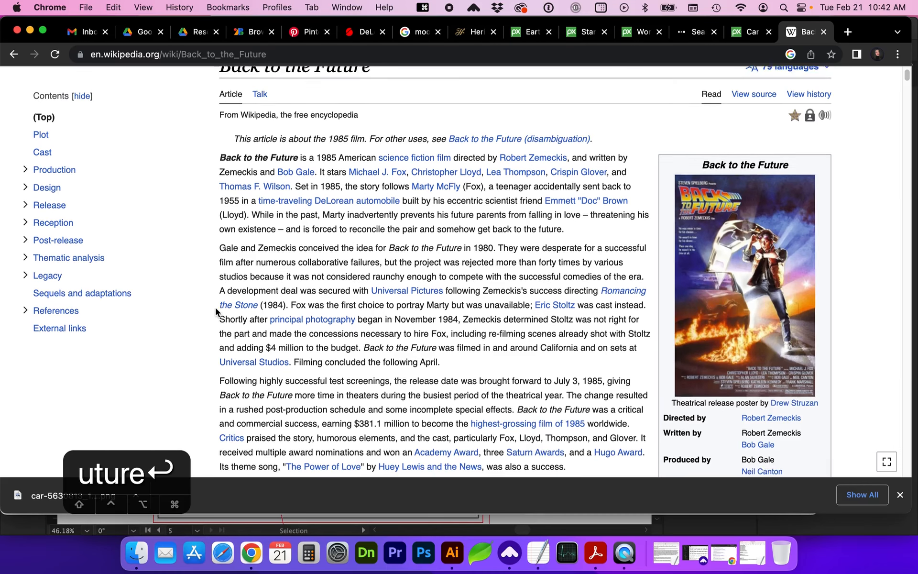
scroll(217, 311, "down", 1)
scroll(217, 312, "down", 1)
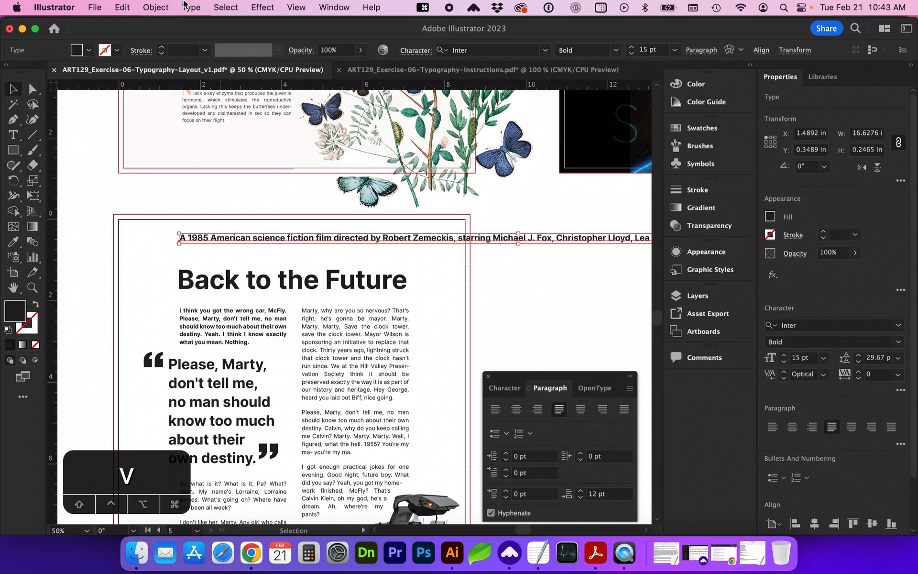
- Convert the "A 1985 American science fiction film" line to area type 6.72 in wide and set its leading to 22 pt
left_click(186, 6)
left_click(207, 115)
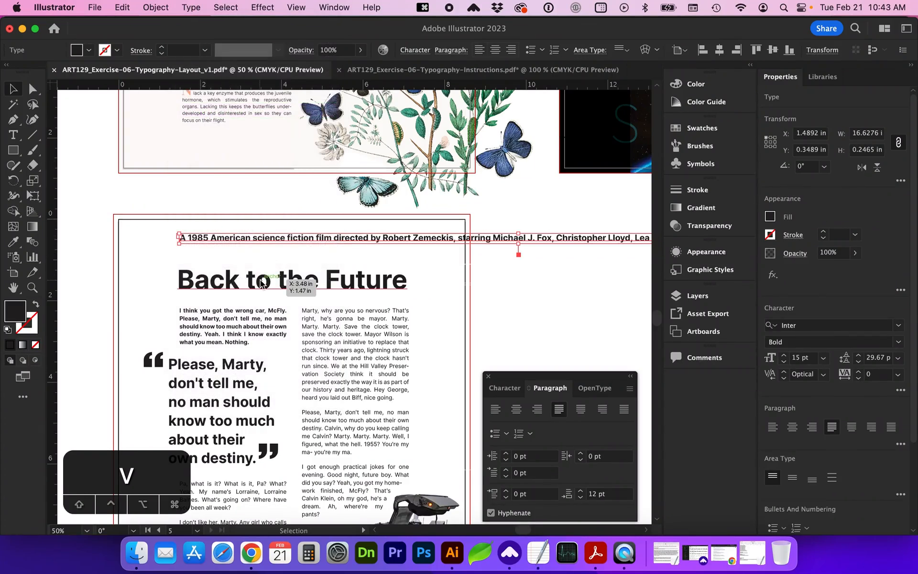
left_click(603, 342)
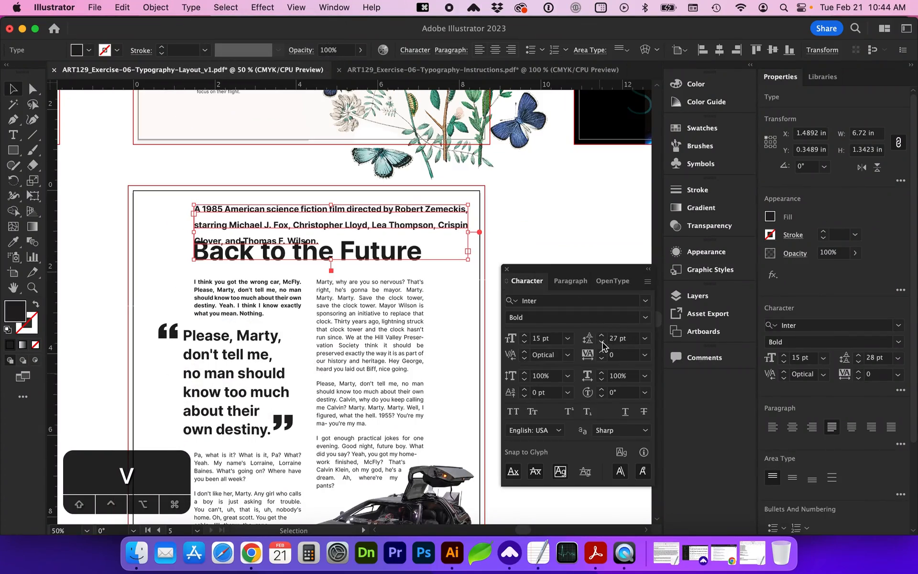
- Move the subtitle directly below the Back to the Future heading and scale it to 90%
left_click_drag(403, 228, 403, 263)
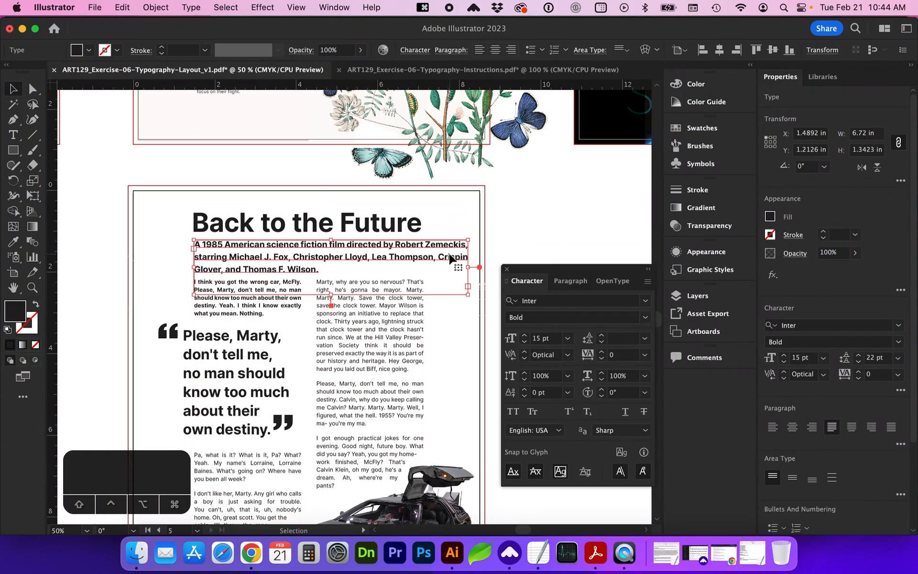
key("s")
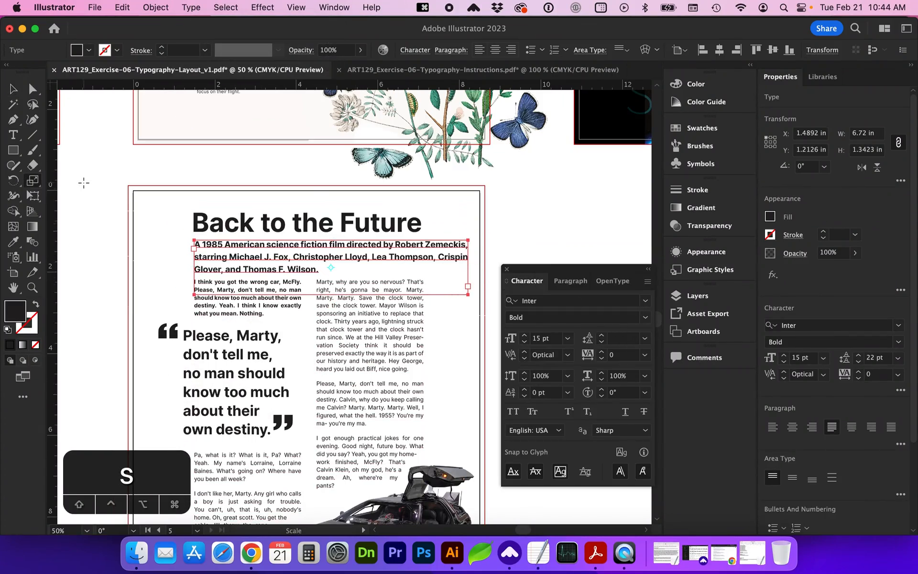
double_click(33, 181)
type("90")
key("Return")
- Align the left edges of the subtitle and the two-column text frame, using Align to Selection
left_click(201, 303, "shift")
left_click(650, 50)
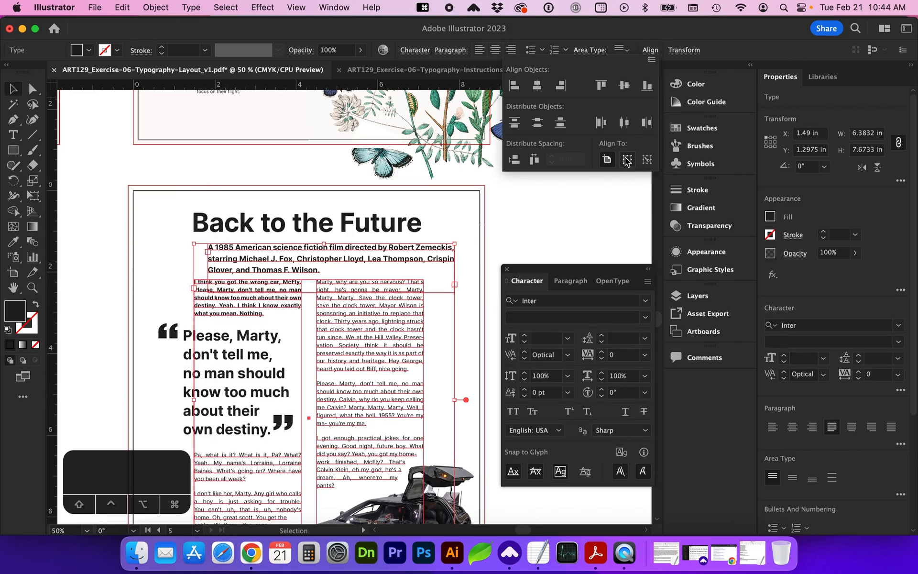
left_click(627, 159)
left_click(515, 85)
- Compare tighter and looser line spacing in the subtitle and leave its leading at 17.8 pt
key("alt+Up")
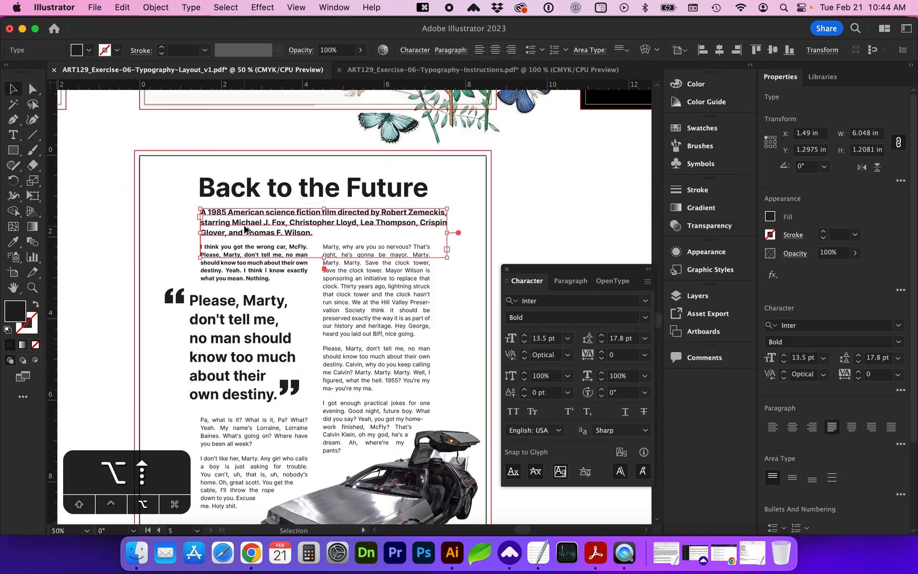
key("alt+Down")
key("alt+Up")
key("alt+Down")
key("alt+Up")
key("alt+Down")
key("alt+Up")
- Scale the subtitle horizontally to about 93% from its upper-left corner so its right edge meets the body text's edge
key("s")
left_click(201, 209)
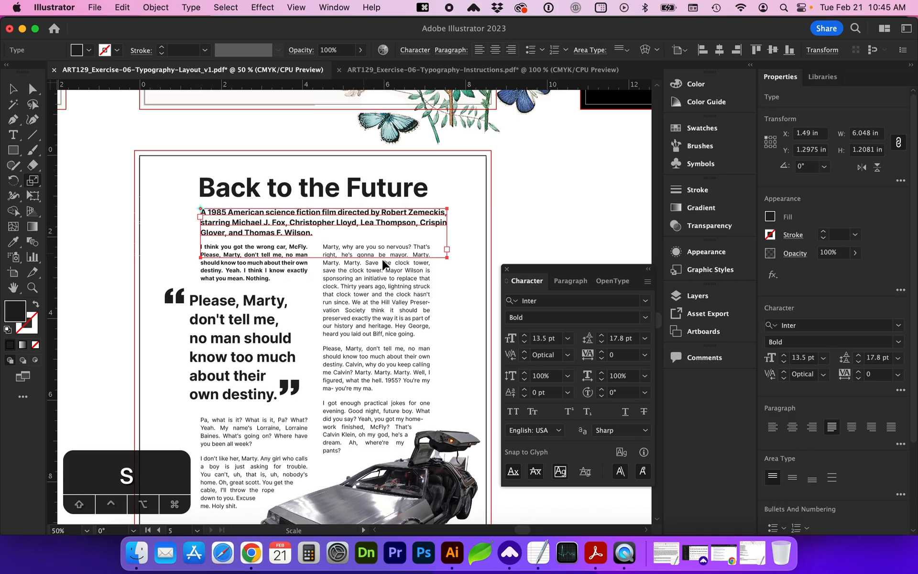
left_click_drag(448, 259, 433, 258)
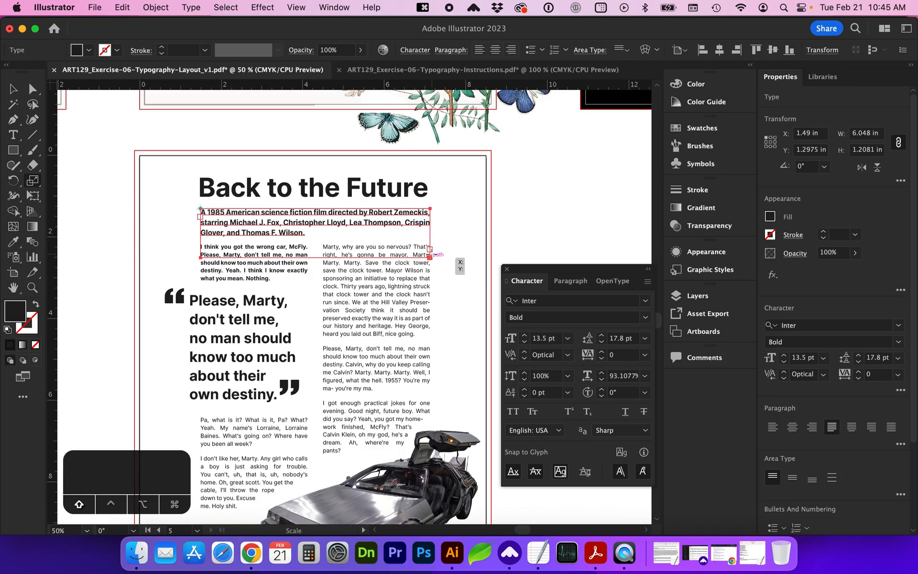
- Left-align the subtitle, turn off its hyphenation and reduce its font size to 13 pt
key("t")
left_click(13, 89)
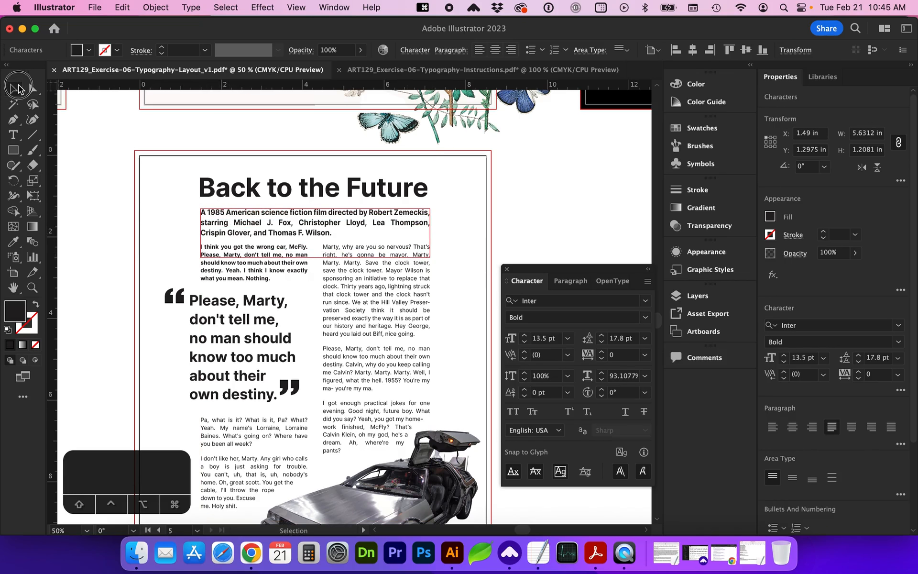
key("z")
left_click_drag(536, 356, 537, 357)
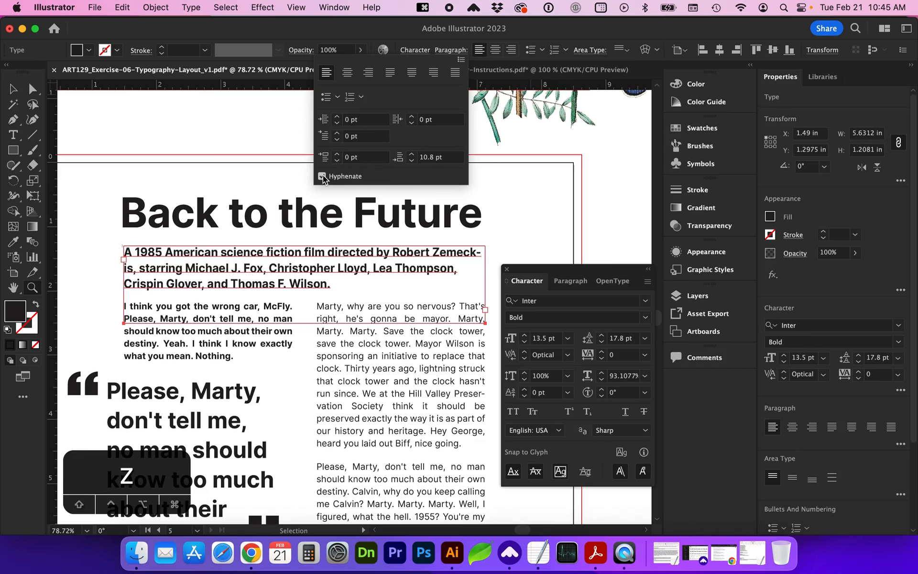
left_click(323, 175)
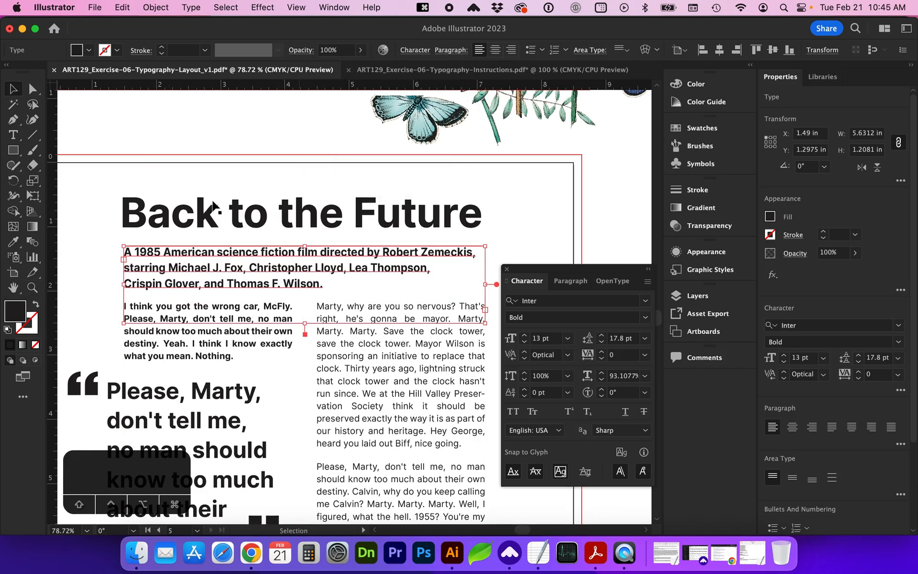
left_click(191, 7)
left_click(202, 113)
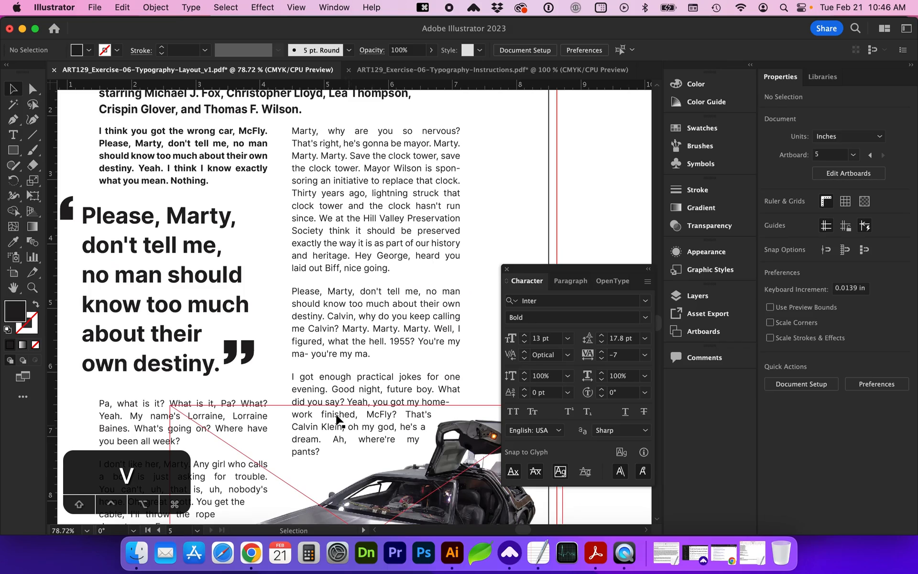
- Tighten the tracking of the closing body paragraphs to pull the stray word "pants?" onto the preceding line
left_click(328, 389)
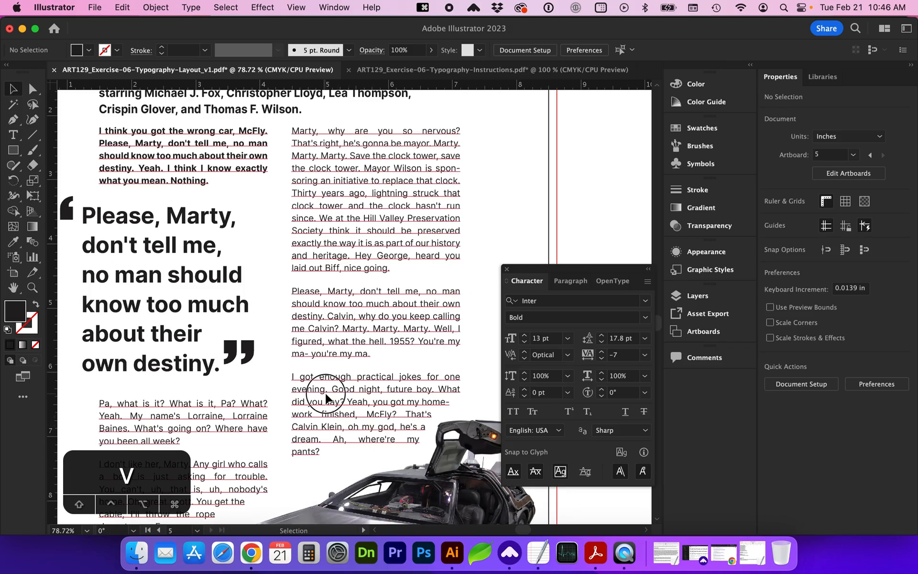
left_click_drag(319, 452, 291, 427)
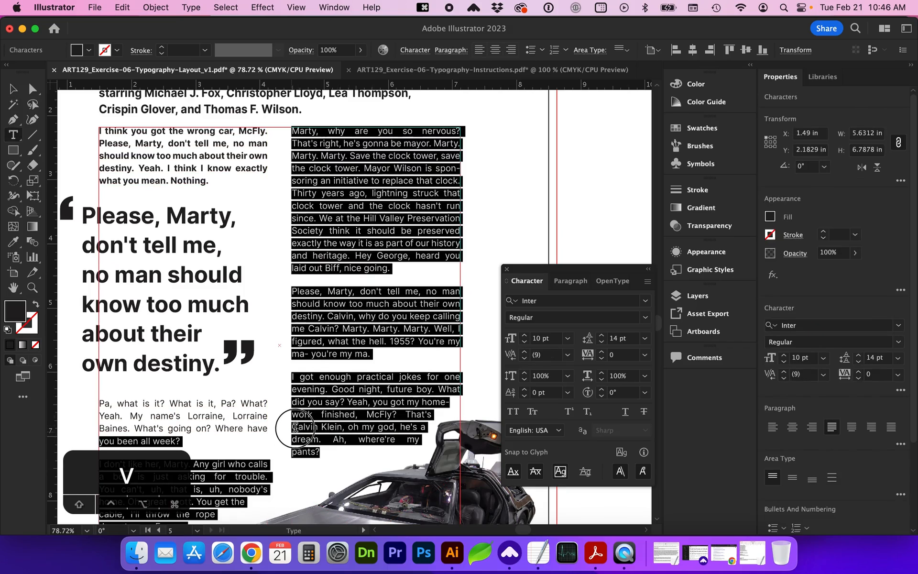
left_click(602, 359)
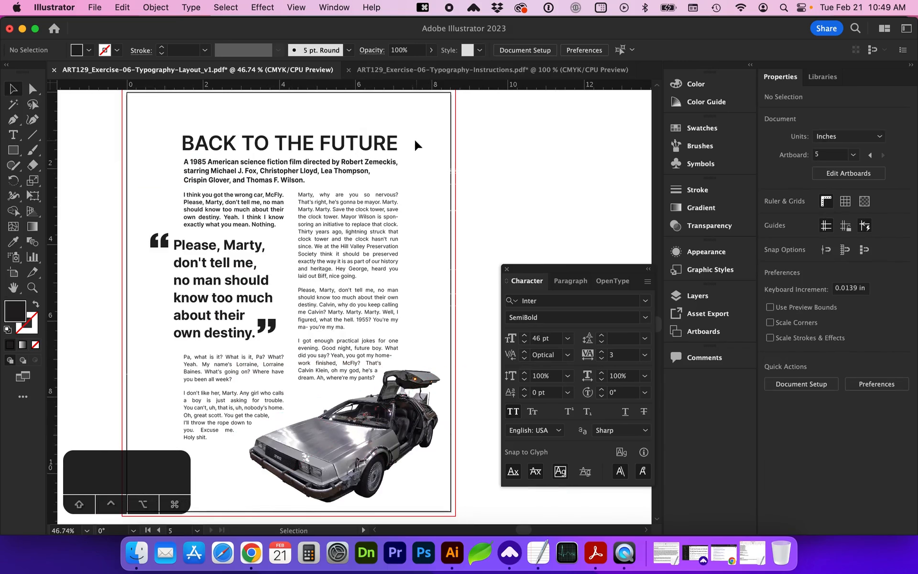
- Duplicate the Back to the Future artboard with its artwork, placing the copy beside the original
scroll(467, 209, "up", 1)
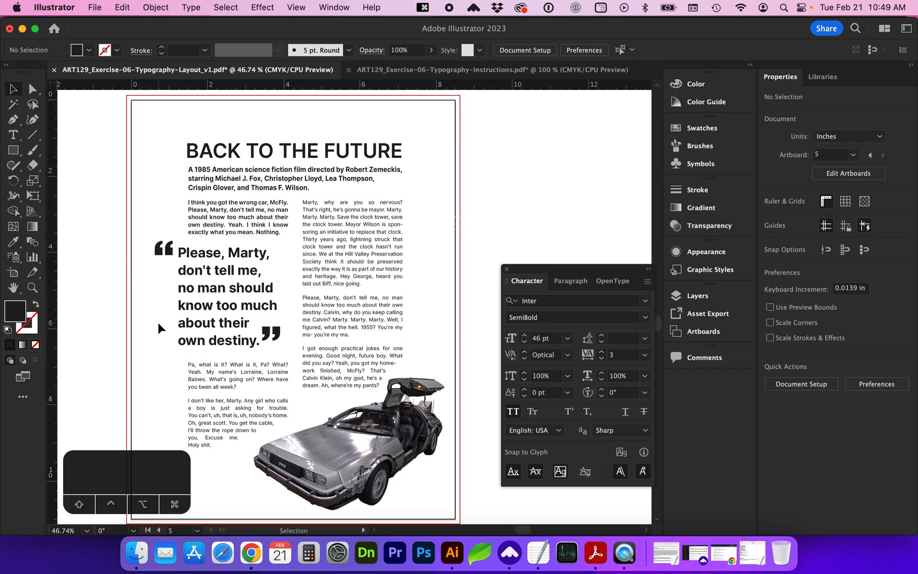
key("shift+o")
left_click_drag(81, 163, 340, 172)
left_click_drag(390, 177, 425, 179)
scroll(325, 238, "right", 3)
key("v")
scroll(325, 239, "right", 5)
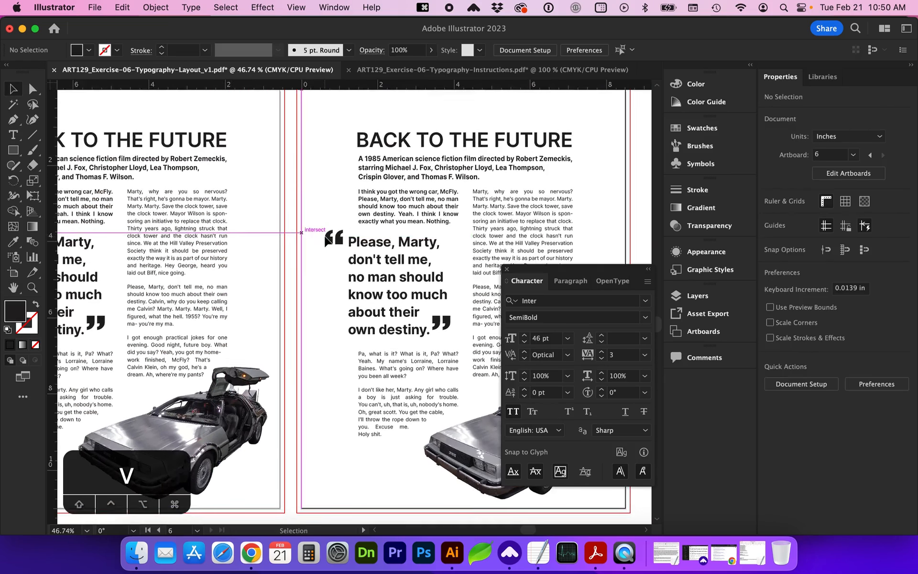
- Delete the pull quote, its quotation marks and the remaining wrap shape from the duplicated page
left_click(309, 260)
key("BackSpace")
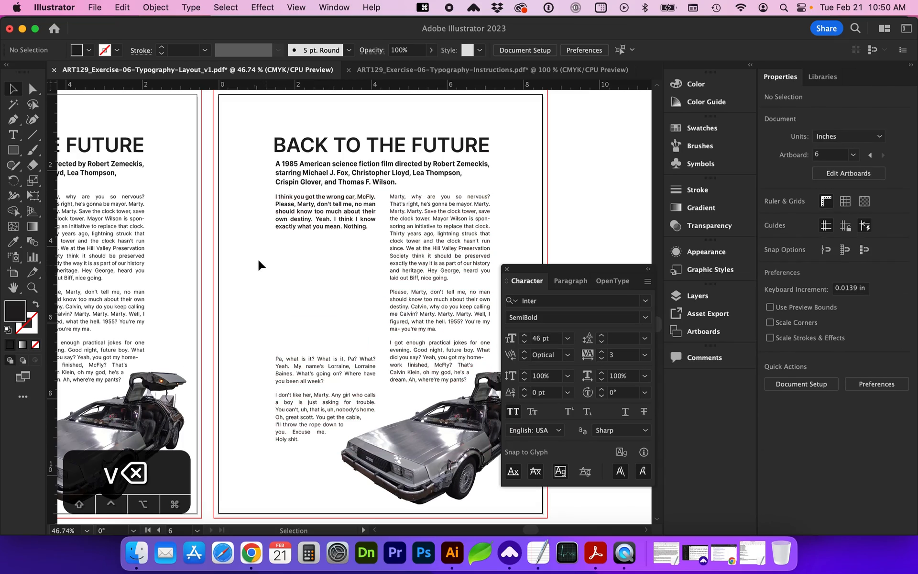
left_click(253, 248)
key("BackSpace")
- Cut the initial letter "I" from the first body paragraph and place it as a separate text object
key("z")
left_click_drag(240, 147, 403, 348)
key("t")
left_click(252, 198)
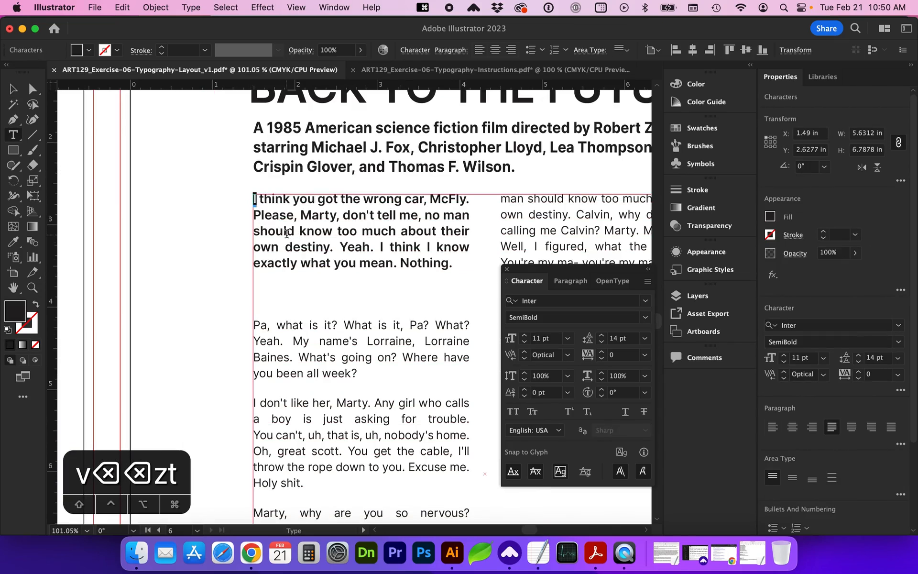
key("super+x")
left_click(186, 309, "super")
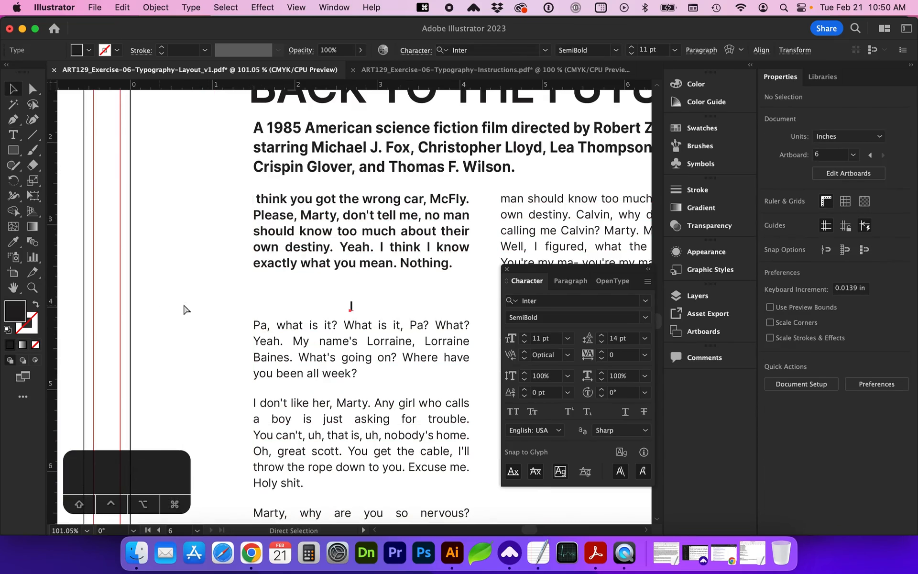
- Enlarge the separate "I" to about 54 pt and position it at the start of the first paragraph
left_click(352, 304, "super")
left_click_drag(406, 260, 433, 229)
left_click_drag(357, 286, 255, 228)
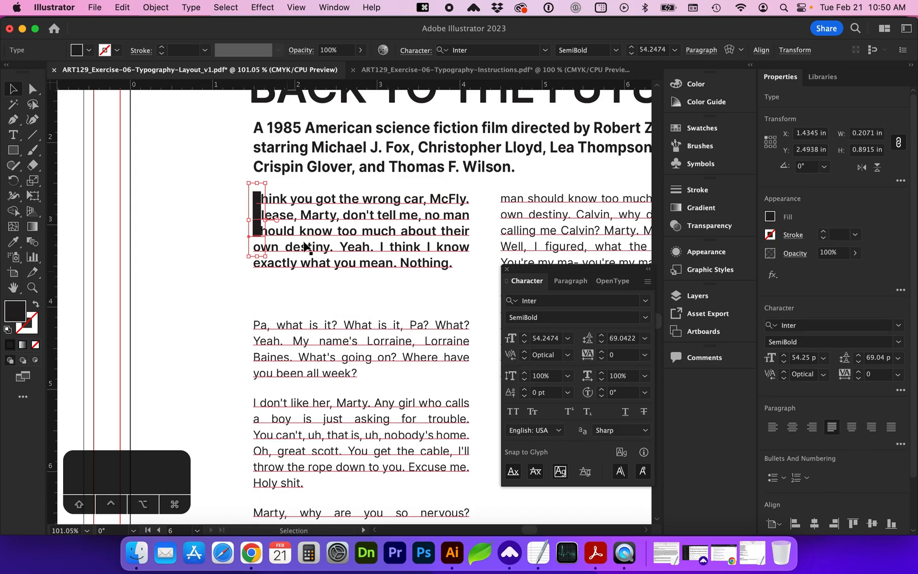
- Wrap the body text around an unfilled rectangle about 0.50 by 0.65 in drawn over the drop cap
left_click(18, 153)
left_click_drag(234, 187, 276, 240)
left_click(158, 7)
scroll(218, 284, "down", 3)
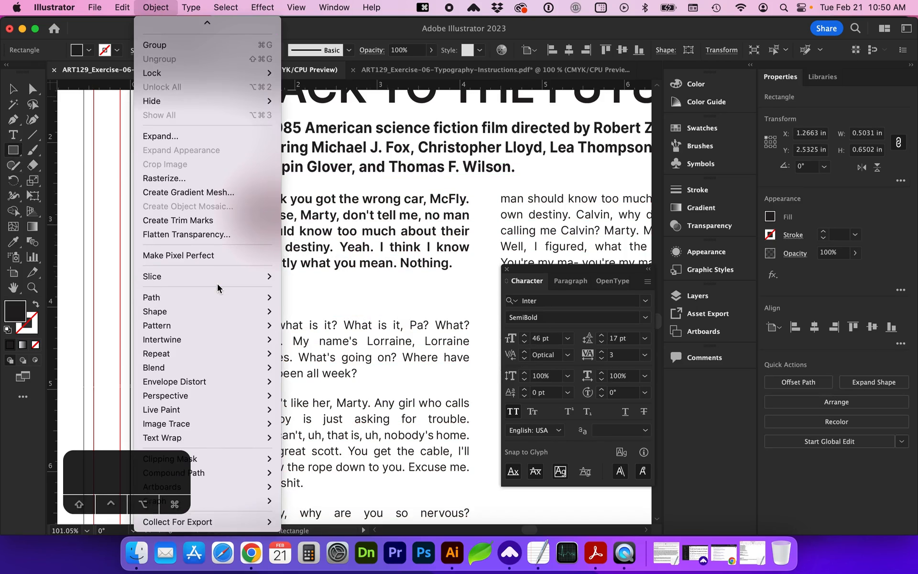
mouse_move(268, 438)
left_click(301, 437)
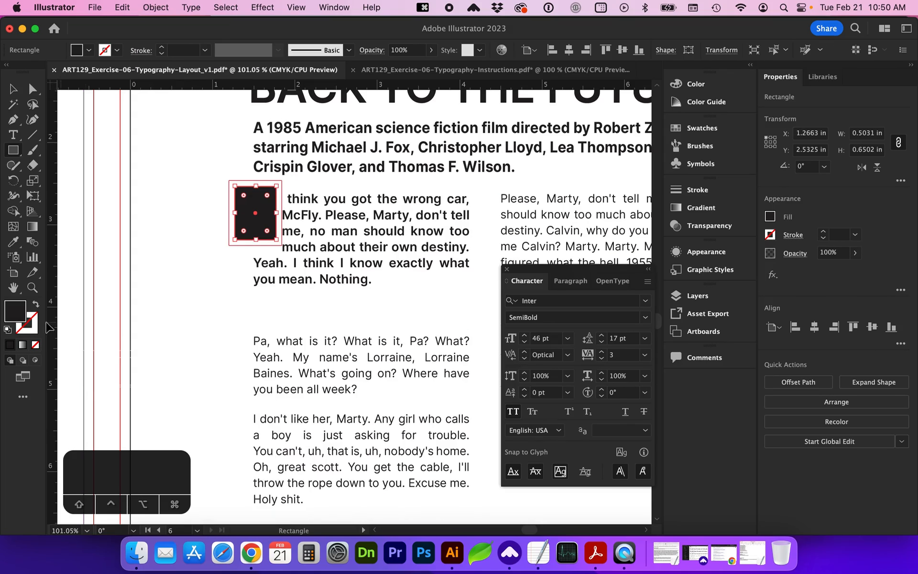
left_click(35, 345)
- Delete the space before "think" and shorten the wrap rectangle to about 0.61 in tall
key("v")
key("t")
left_click(275, 237)
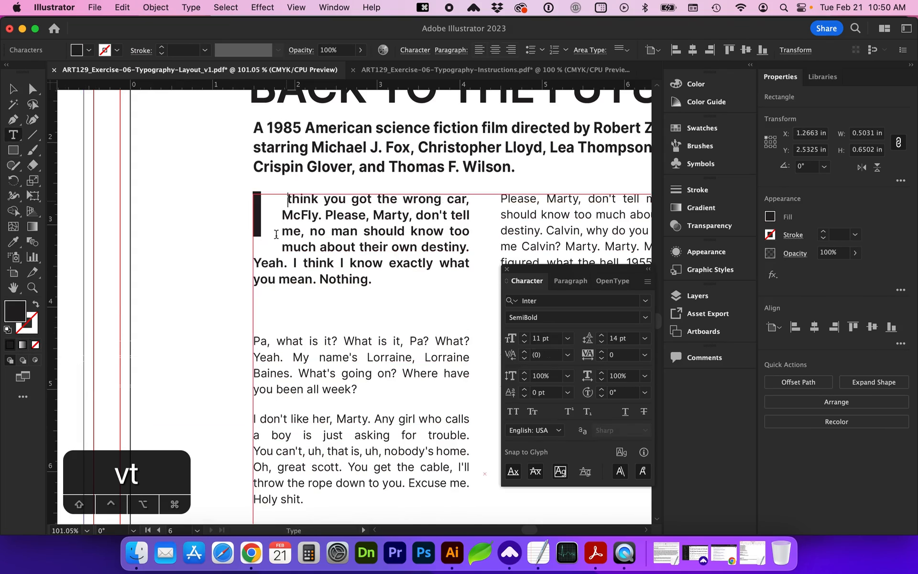
key("BackSpace")
left_click(163, 231, "super")
key("v")
left_click_drag(256, 241, 255, 232)
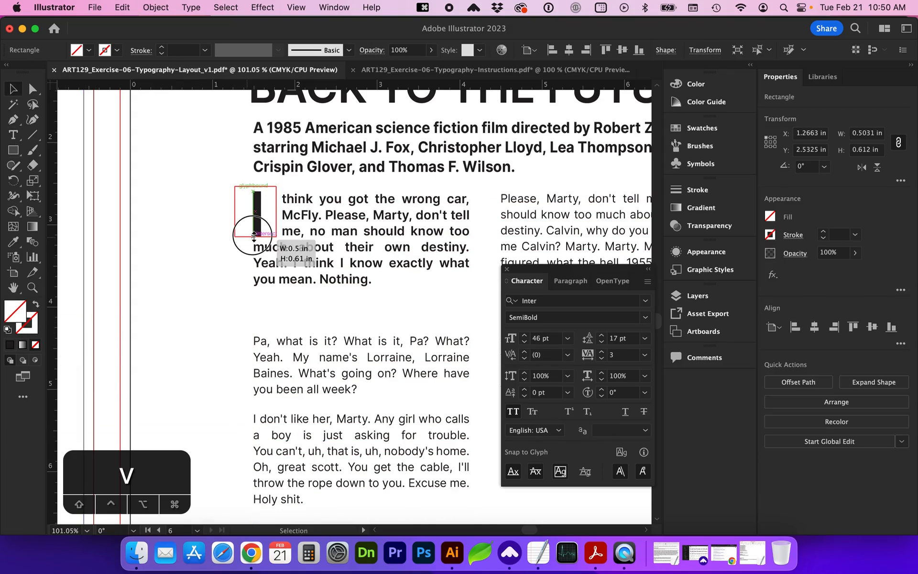
- Nudge the drop cap "I" closer to the wrapped text and change its font style to Regular
left_click(261, 213)
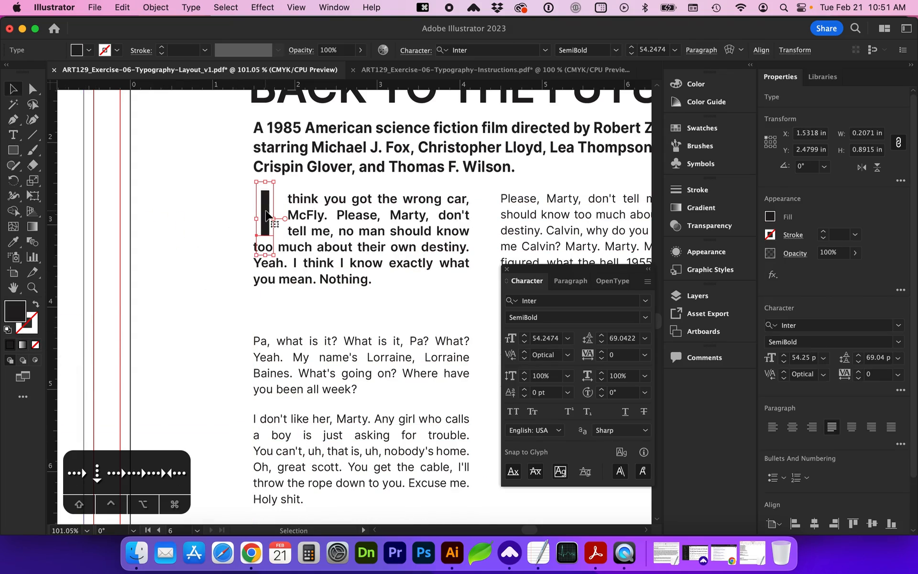
left_click(645, 317)
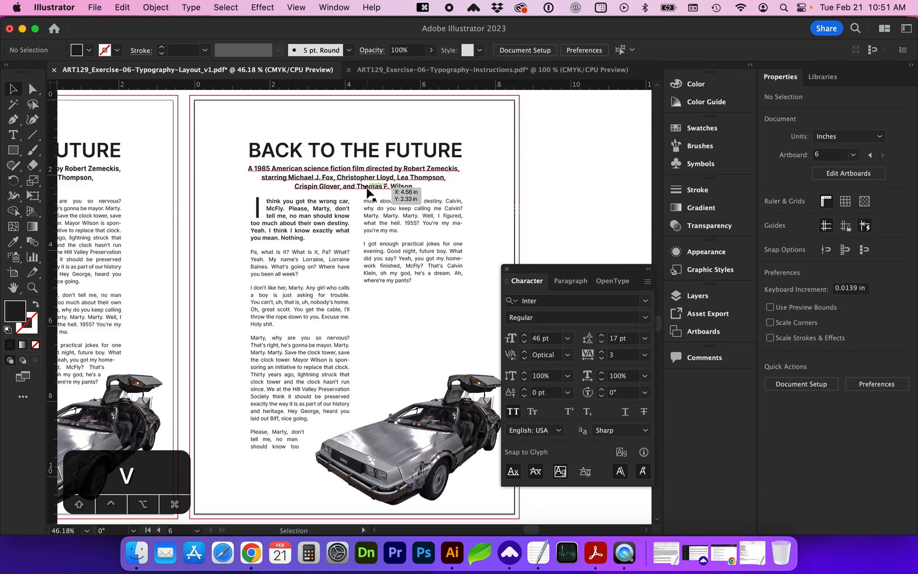
- Replace the original page's left-aligned subtitle with a copy of the centered subtitle from the duplicated page
left_click(368, 192)
key("super+c")
scroll(189, 254, "left", 5)
left_click(182, 189)
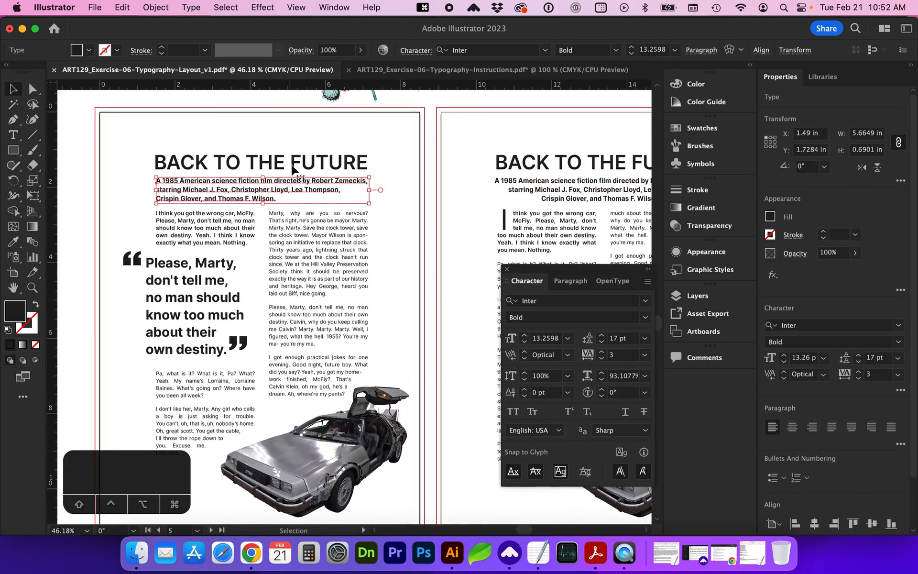
key("BackSpace")
key("super+f")
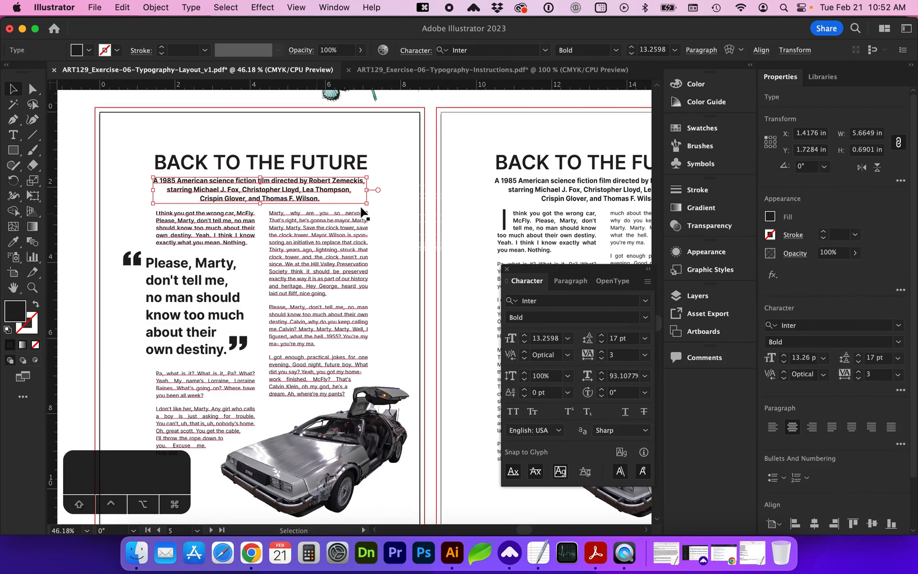
- Nudge the pasted centered subtitle right to X 1.4732 in, beneath the heading
key("Right")
key("Right")
key("Right")
key("Right")
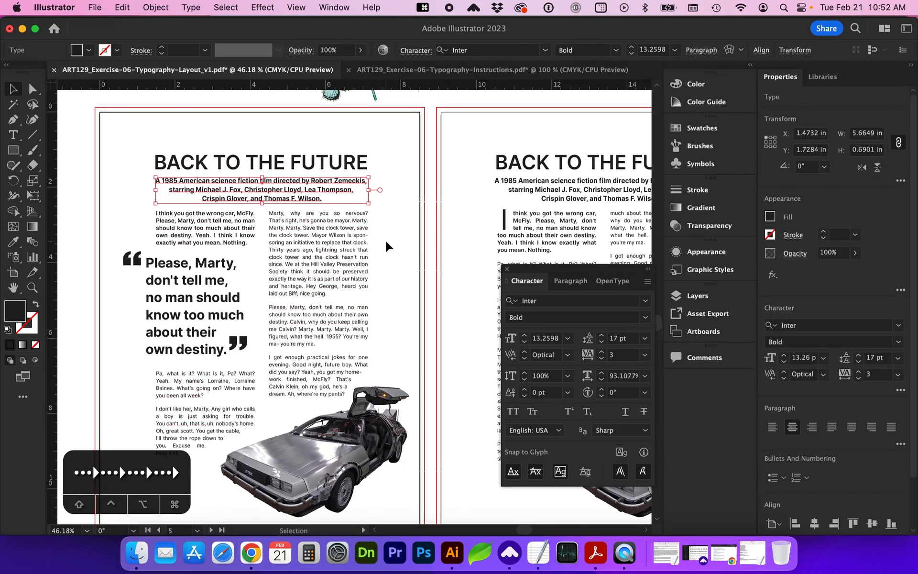
- Move the large 1955 text onto the original page, overlapping the heading near the upper-right corner
scroll(387, 243, "right", 5)
scroll(386, 246, "down", 3)
left_click(329, 390)
scroll(328, 390, "left", 10)
scroll(329, 390, "up", 1)
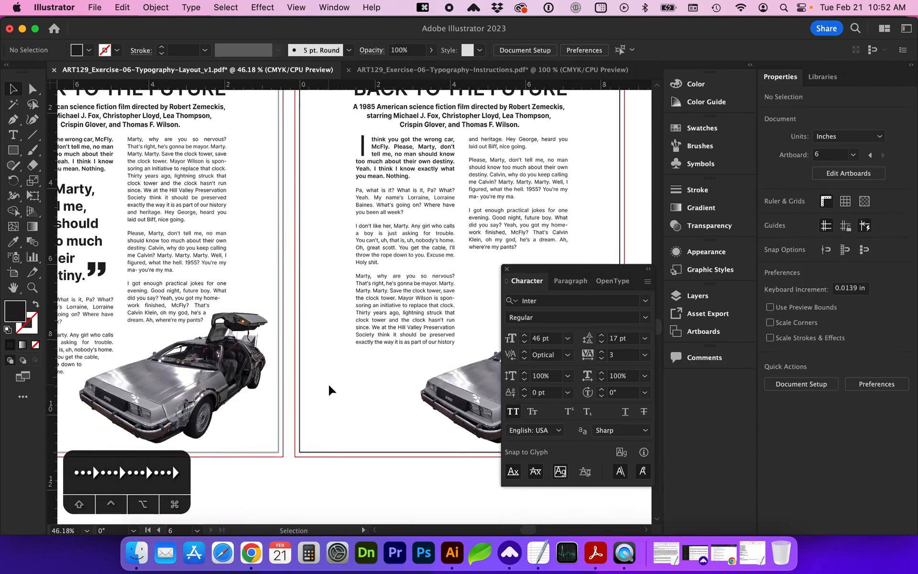
left_click_drag(120, 281, 244, 358)
left_click_drag(184, 317, 387, 201)
scroll(388, 200, "up", 2)
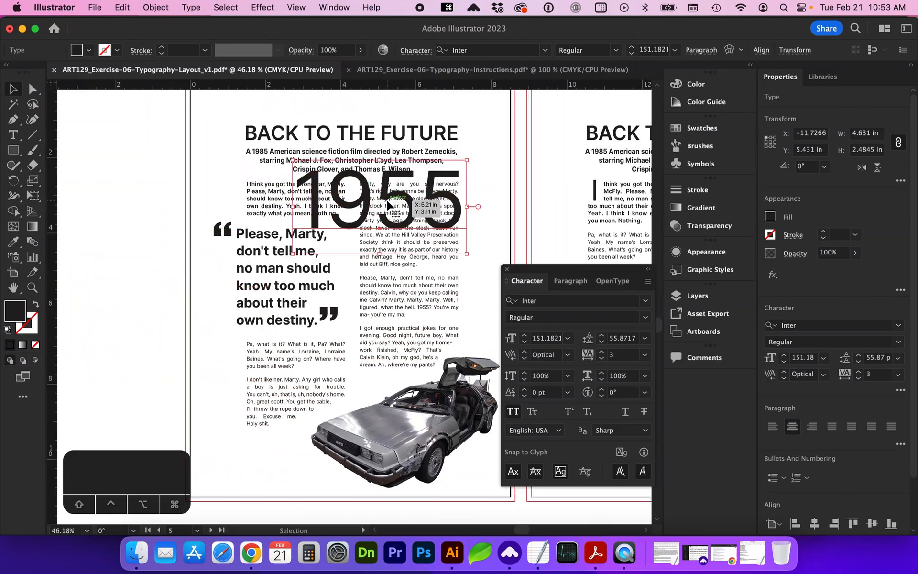
scroll(390, 206, "up", 3)
scroll(390, 206, "right", 3)
left_click_drag(383, 255, 431, 185)
- Set the 1955 text to SemiBold with -50 tracking
left_click(574, 317)
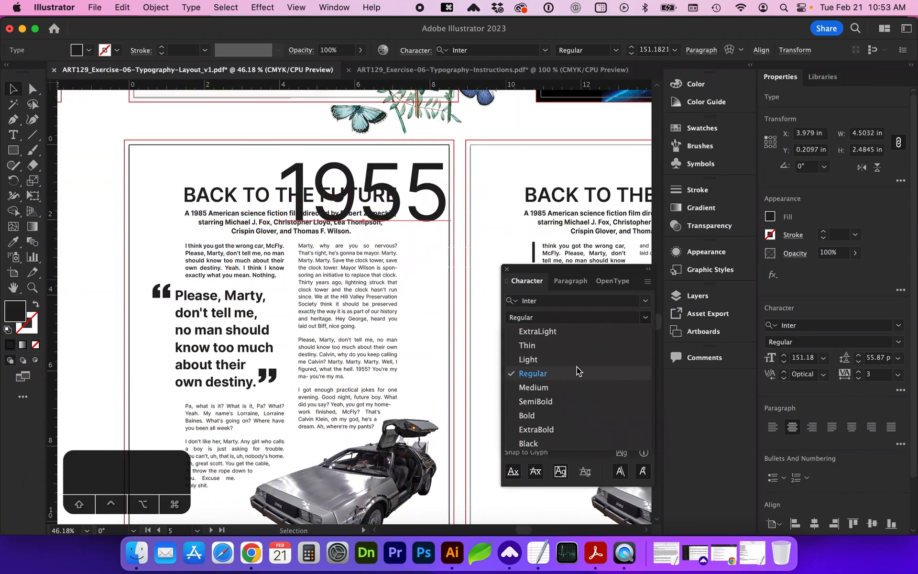
left_click(569, 409)
left_click(646, 354)
left_click(664, 182)
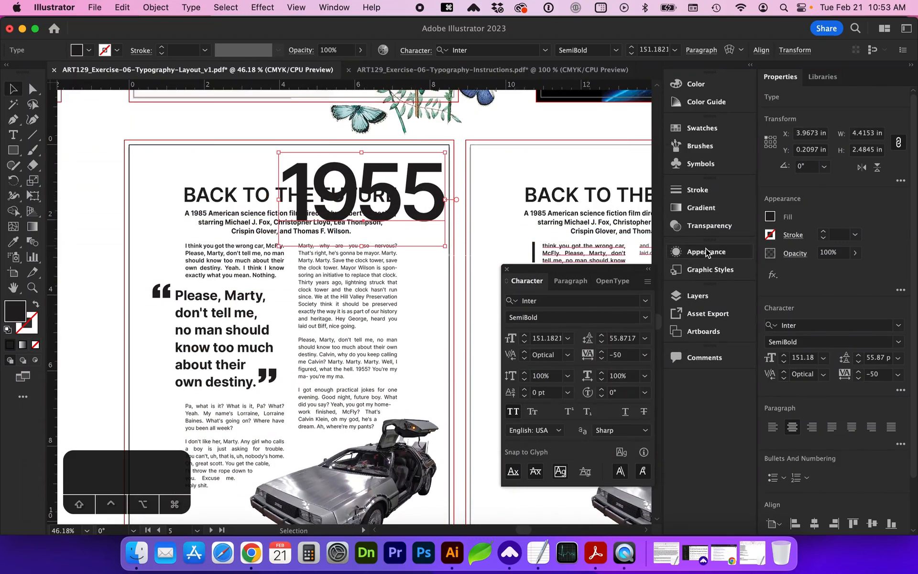
- Reduce the 1955 text's opacity to 10%
left_click(683, 228)
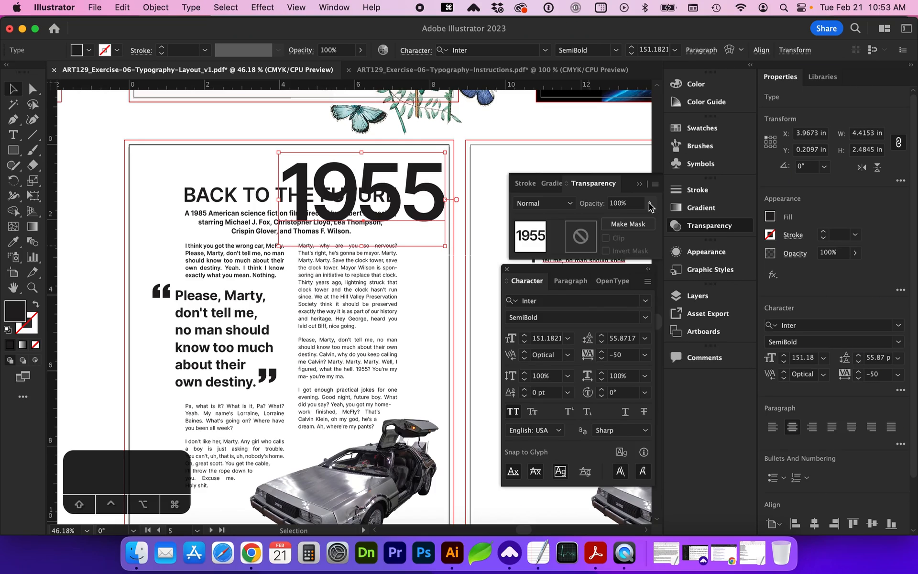
left_click(618, 206)
key("BackSpace")
key("Return")
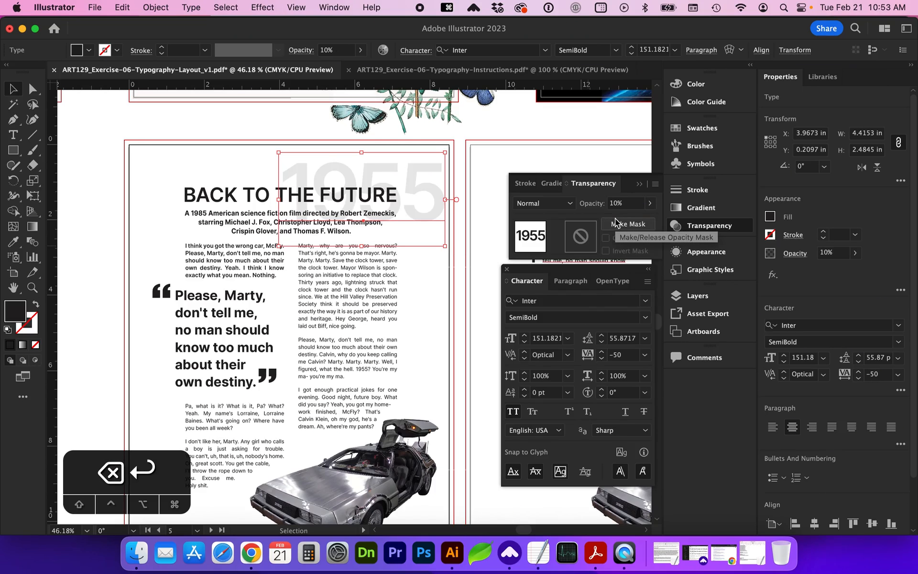
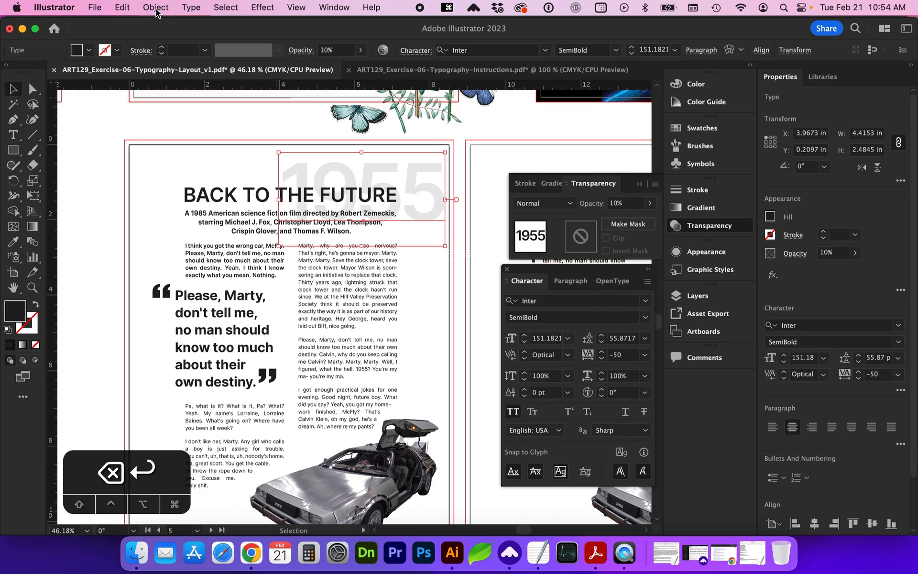
- Place the 1955 text at the bottom of Layer 2 and fit it into the page's upper-right corner at about 165 pt
left_click(696, 296)
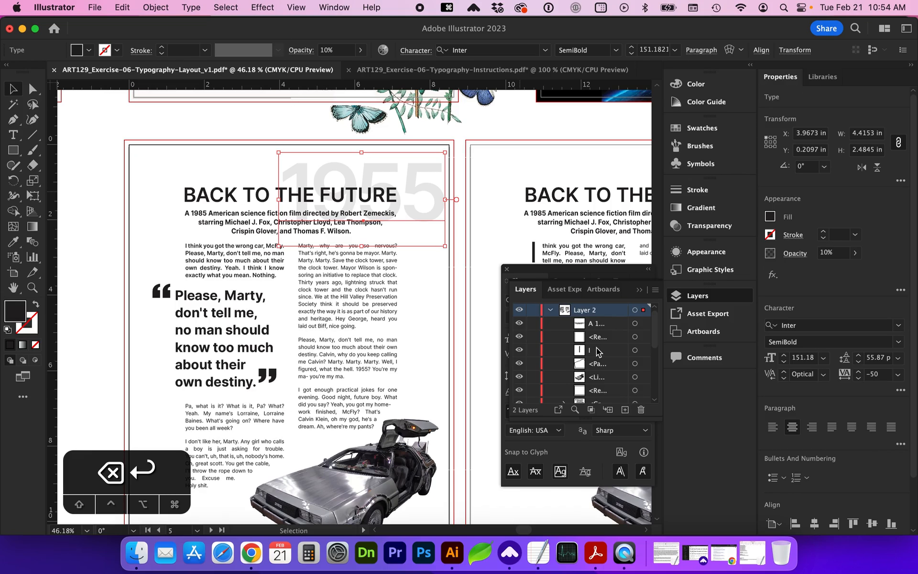
left_click_drag(509, 354, 477, 354)
left_click(644, 390)
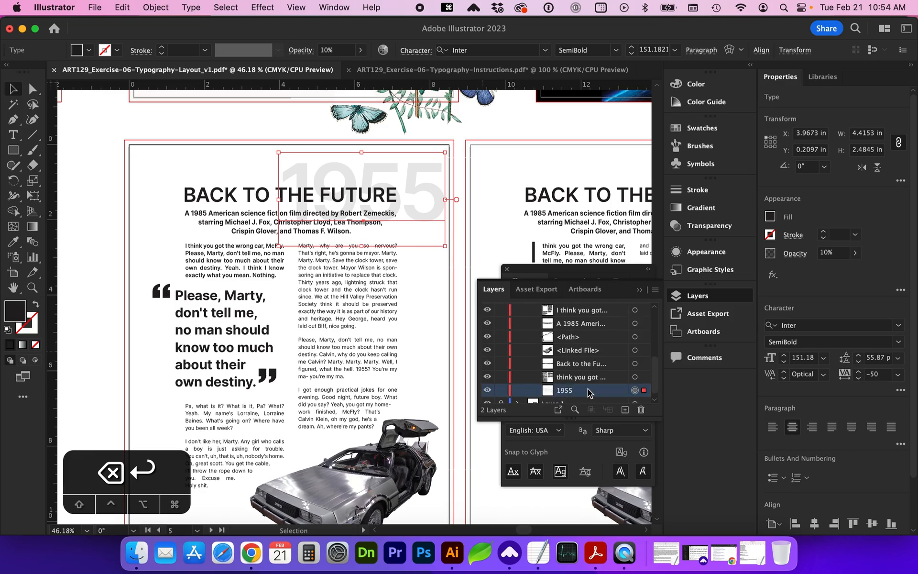
left_click_drag(415, 184, 409, 174)
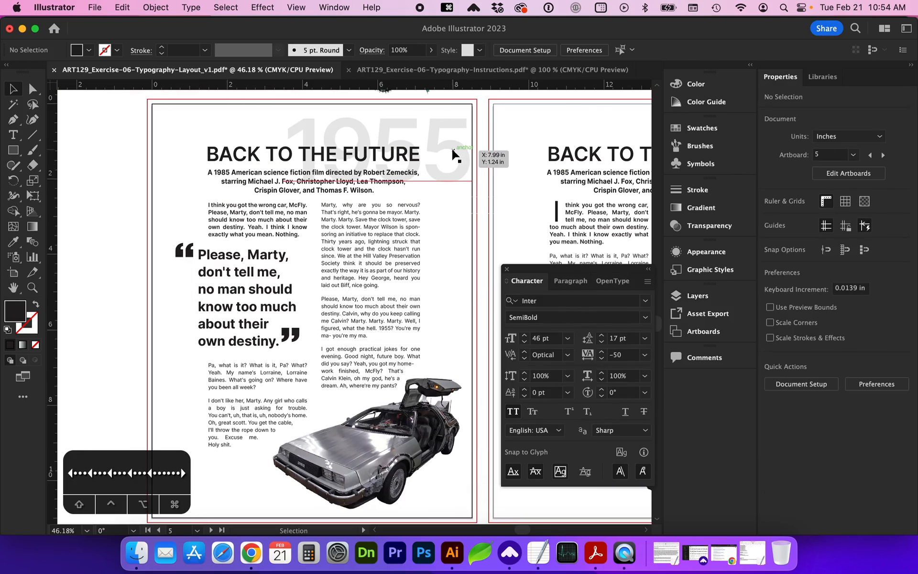
- Duplicate the faded 1955 text to the page's left side, rotate the copy 90° and scale it to about 133 pt
left_click_drag(402, 194, 195, 374)
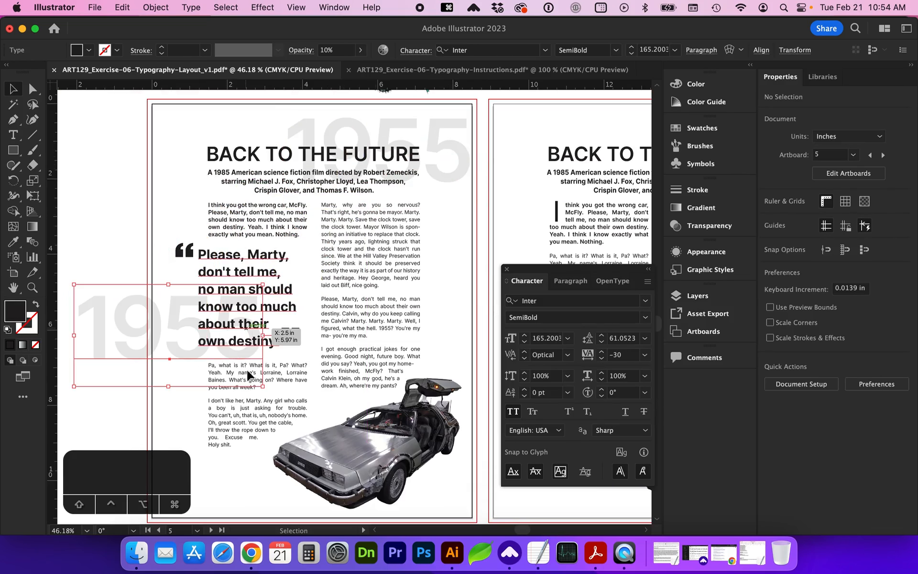
left_click_drag(267, 382, 218, 239)
- Nudge the rotated faded 1955 text until its numerals line up with the page's left edge
key("z")
left_click(268, 403)
left_click_drag(178, 306, 268, 403)
key("Left")
key("Left")
key("Left")
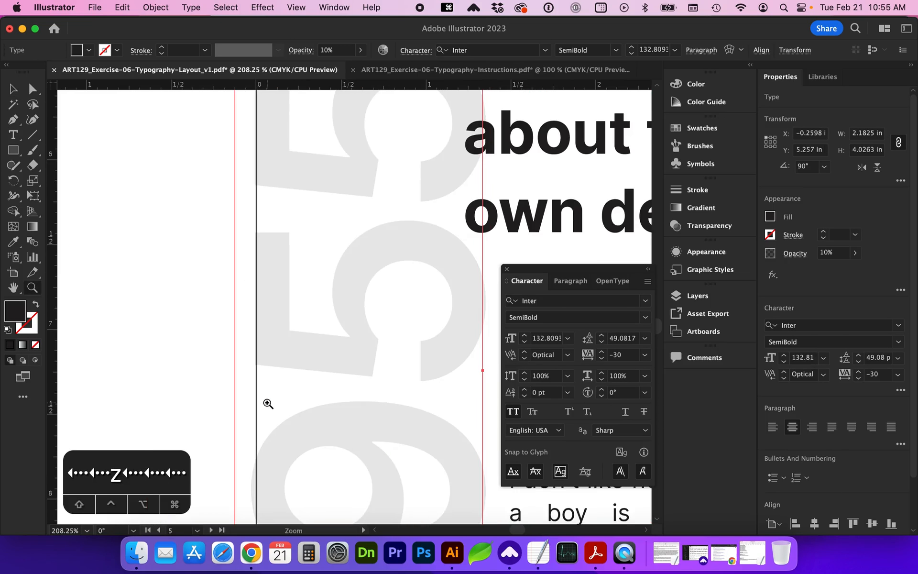
key("Right")
key("z")
left_click_drag(245, 274, 298, 330)
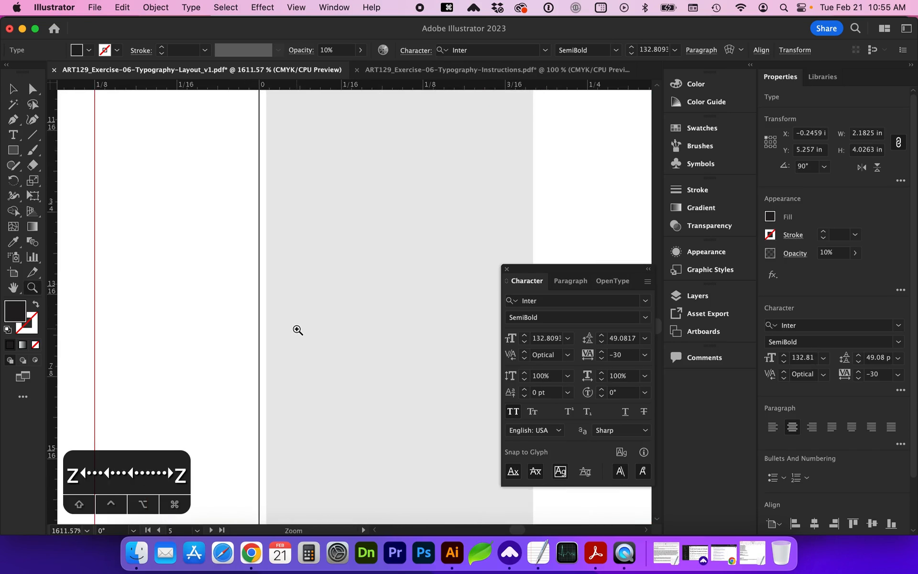
key("Left")
key("v")
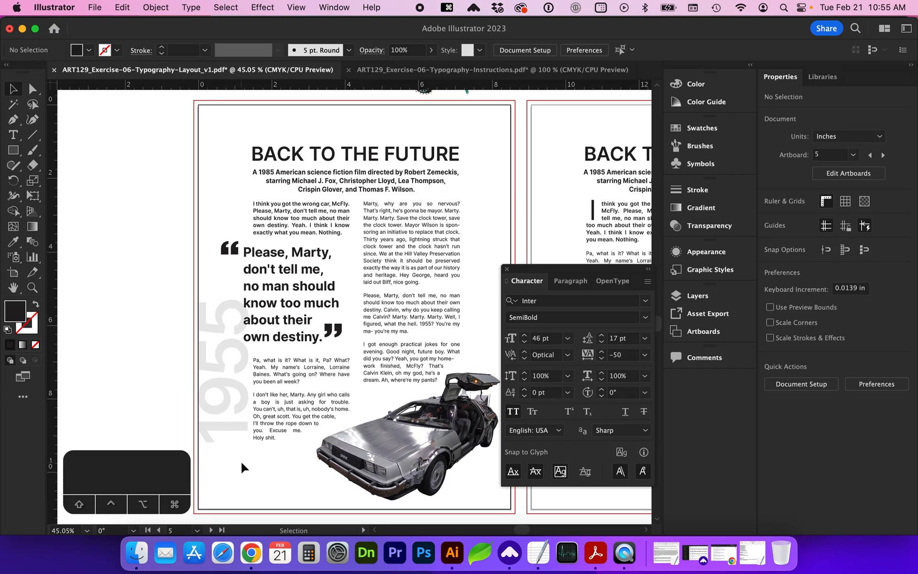
- Review the Back to the Future page with its rotated 1955 and the Scientific American butterfly layout
scroll(242, 468, "right", 2)
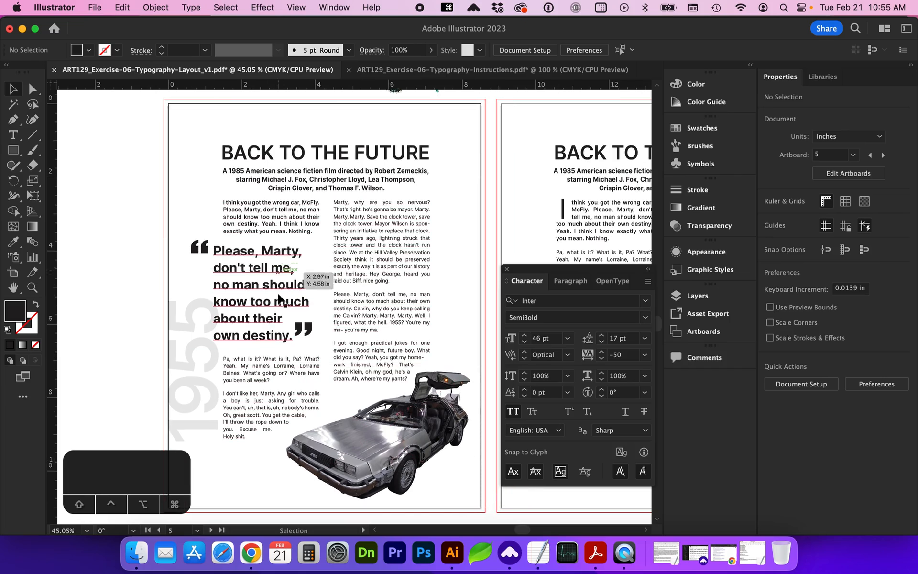
scroll(246, 498, "right", 2)
scroll(246, 498, "down", 1)
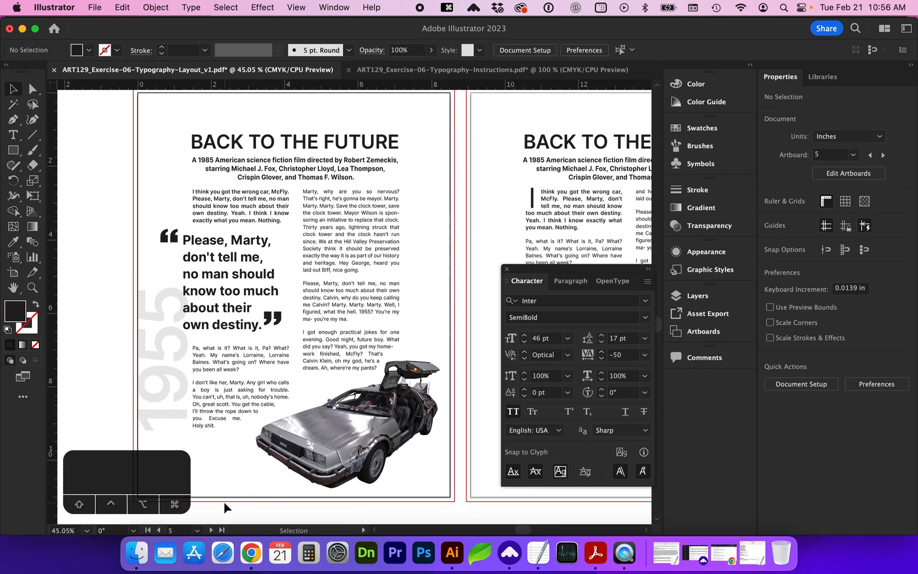
scroll(225, 506, "up", 20)
scroll(225, 507, "left", 2)
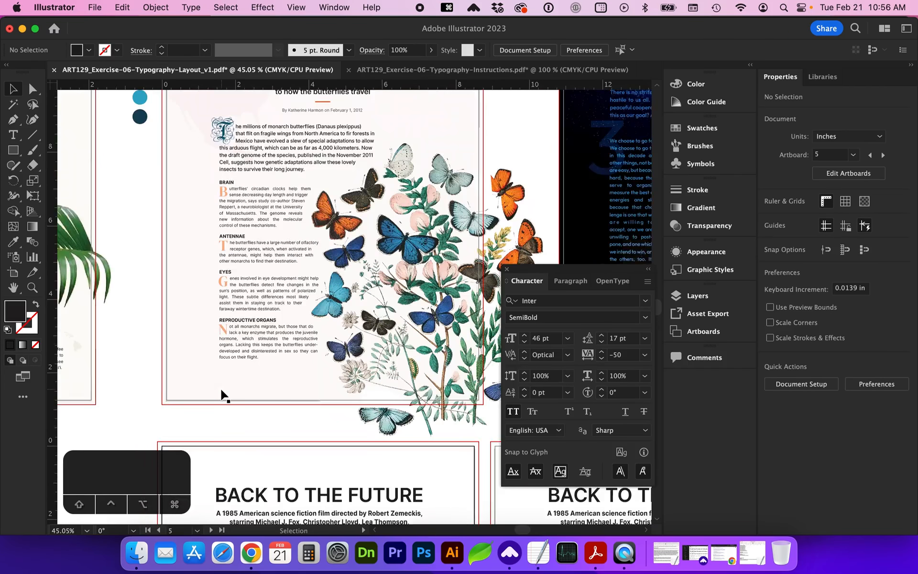
scroll(225, 396, "up", 13)
scroll(225, 396, "left", 1)
scroll(301, 407, "down", 6)
scroll(301, 407, "left", 1)
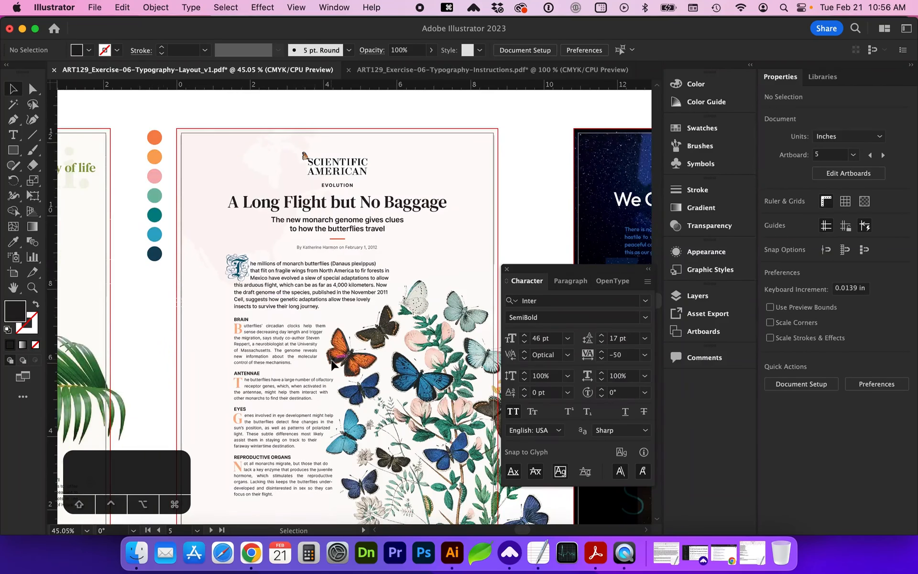
- Examine the Hawaiian page's faded background words, heading hierarchy, drop cap and island paragraphs
scroll(332, 364, "down", 3)
scroll(331, 365, "left", 20)
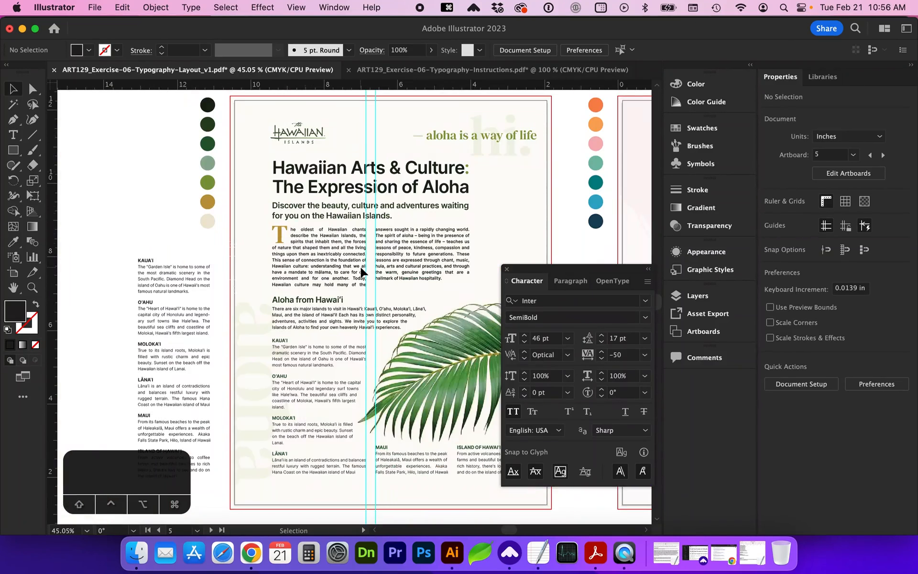
scroll(361, 266, "right", 3)
key("z")
left_click(337, 424)
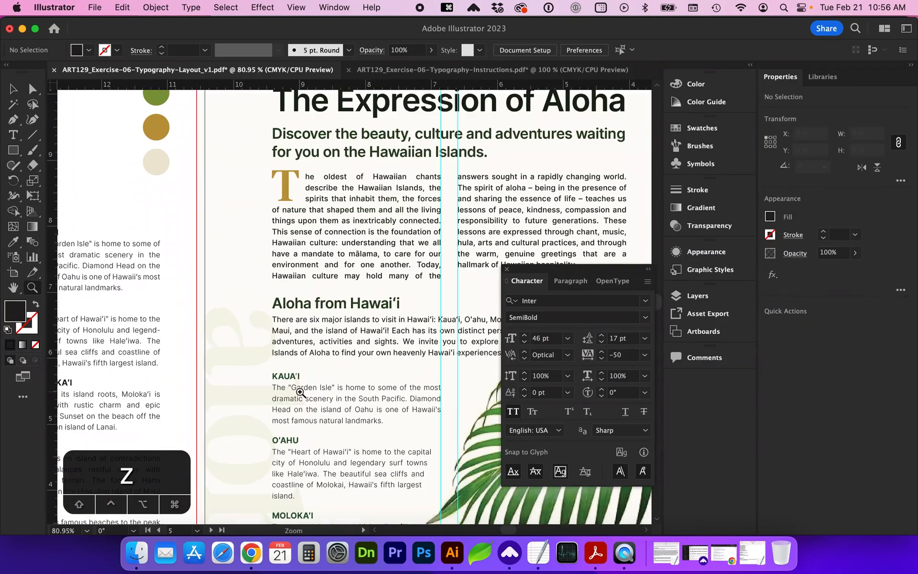
scroll(300, 392, "right", 2)
left_click_drag(194, 354, 330, 414)
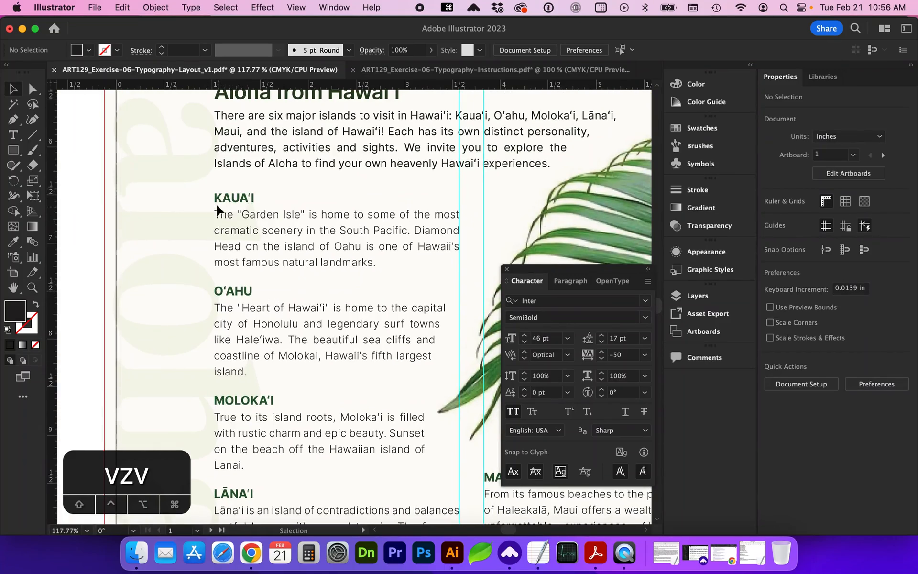
scroll(249, 238, "up", 5)
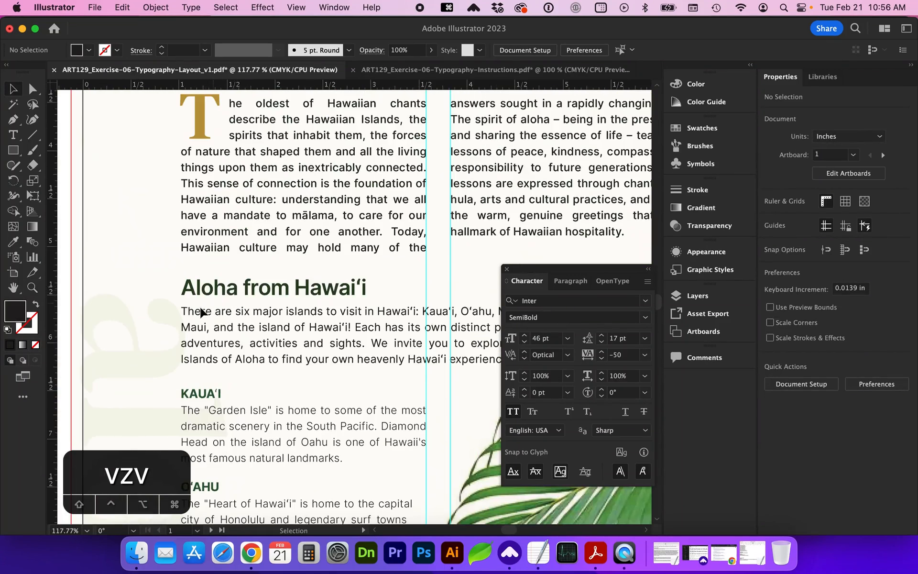
scroll(228, 311, "up", 5)
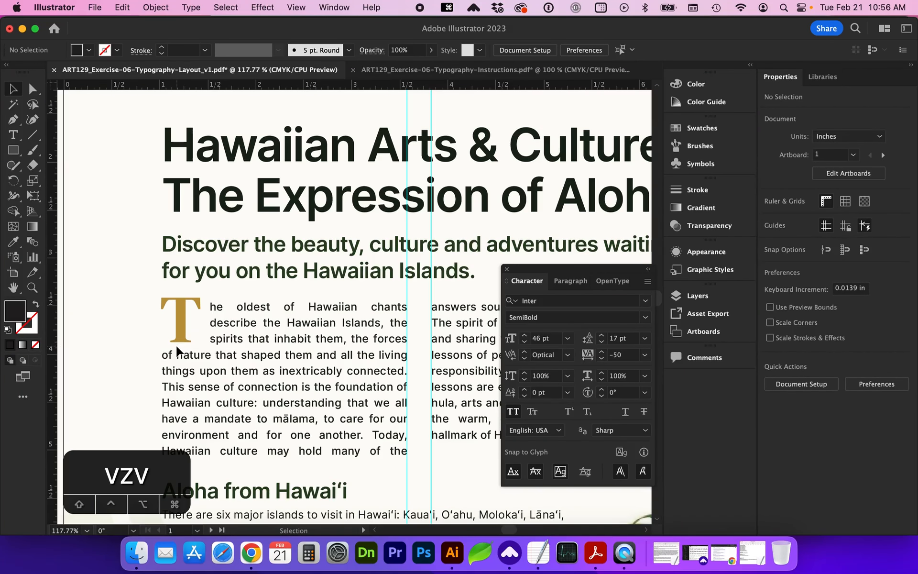
- Inspect the butterfly page's small drop caps, the linked butterfly image and the outline path its text wraps around
key("z")
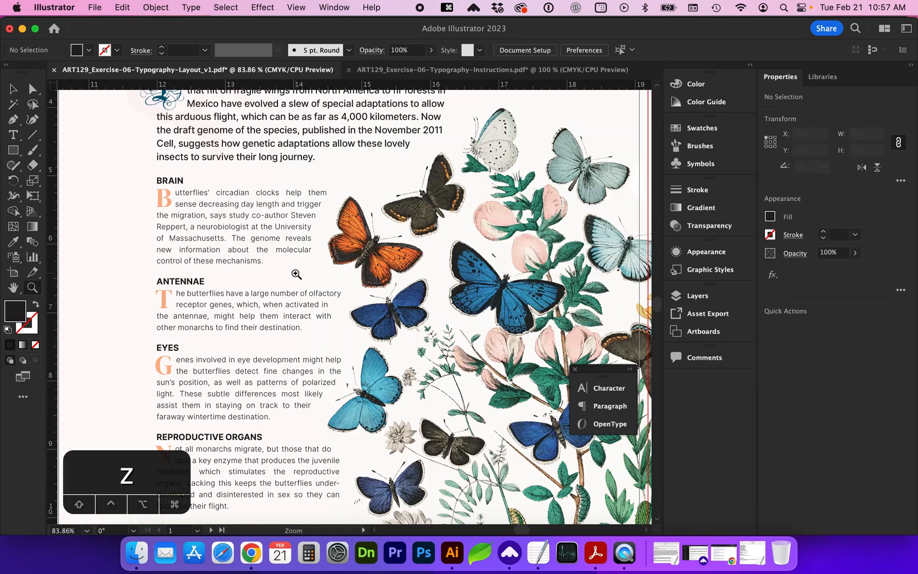
scroll(297, 274, "down", 2)
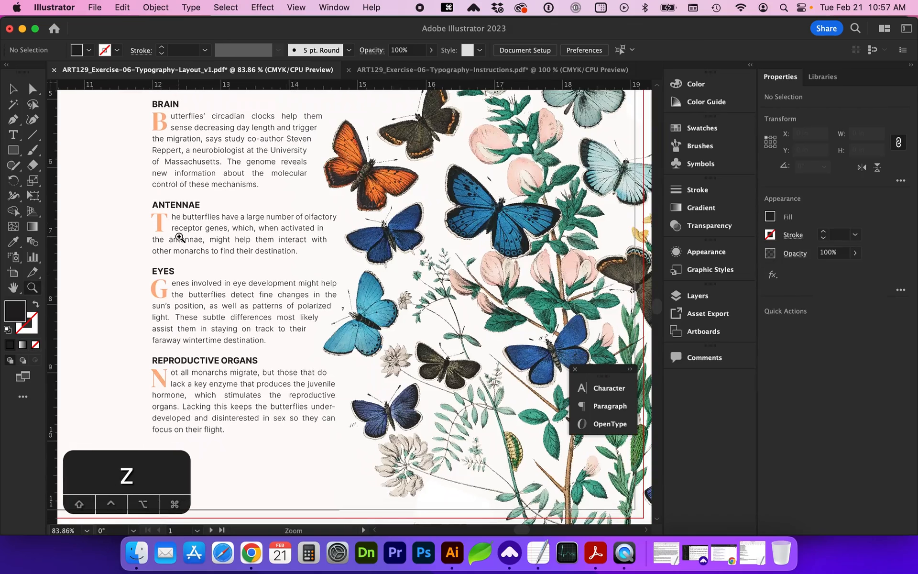
scroll(252, 388, "right", 1)
key("v")
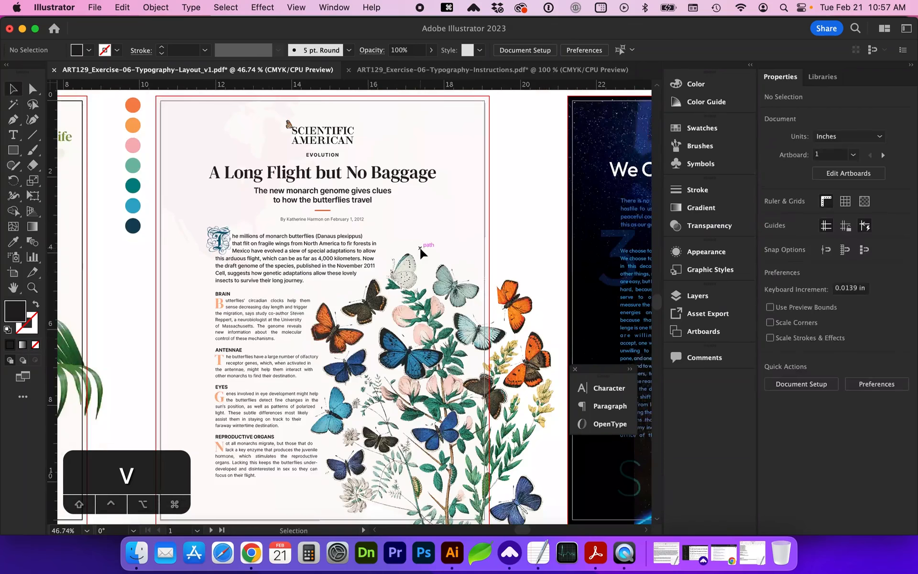
left_click(390, 265)
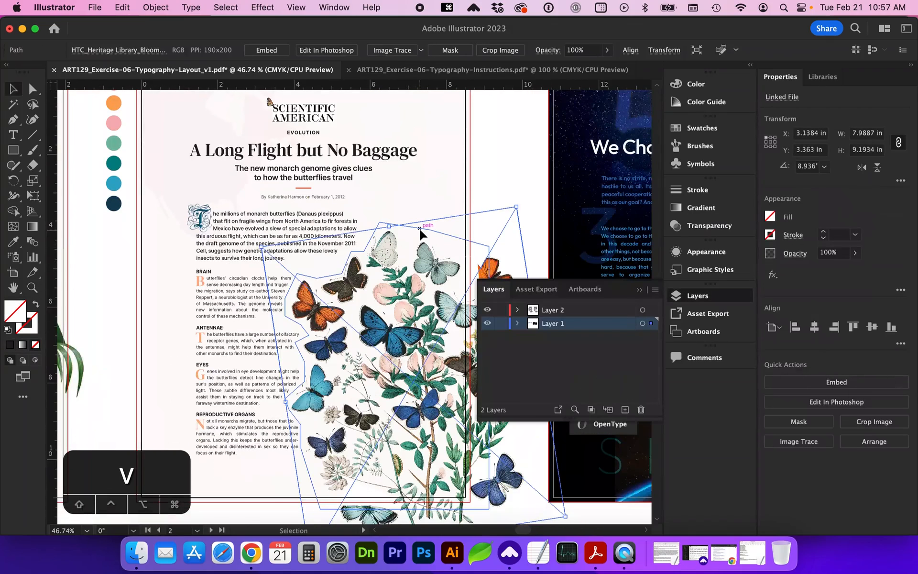
left_click(296, 330)
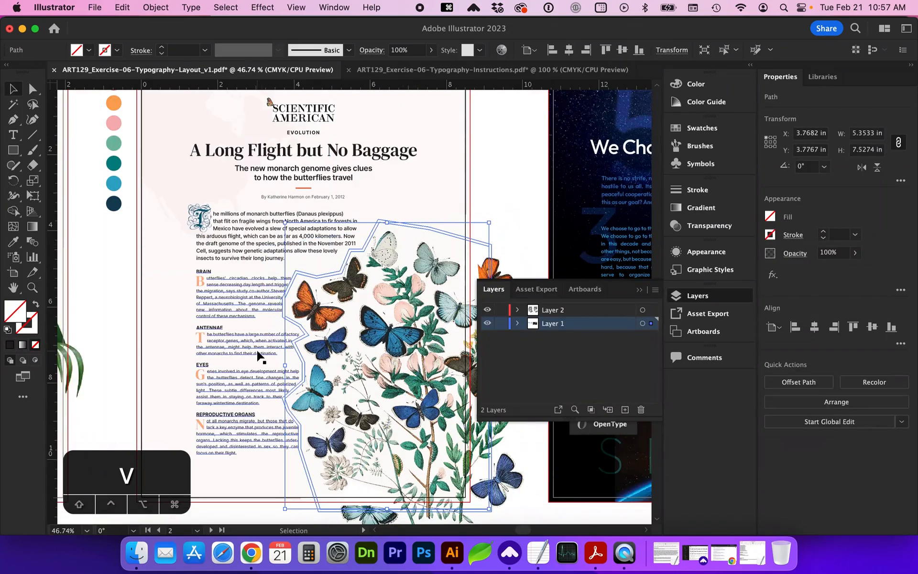
- Set the opacity of the faded Hawaiian islands map near the Hawaiian page's lower-right corner to 10%
scroll(259, 353, "up", 2)
scroll(258, 353, "left", 2)
key("z")
left_click_drag(201, 137, 439, 361)
scroll(337, 362, "down", 2)
scroll(337, 362, "right", 2)
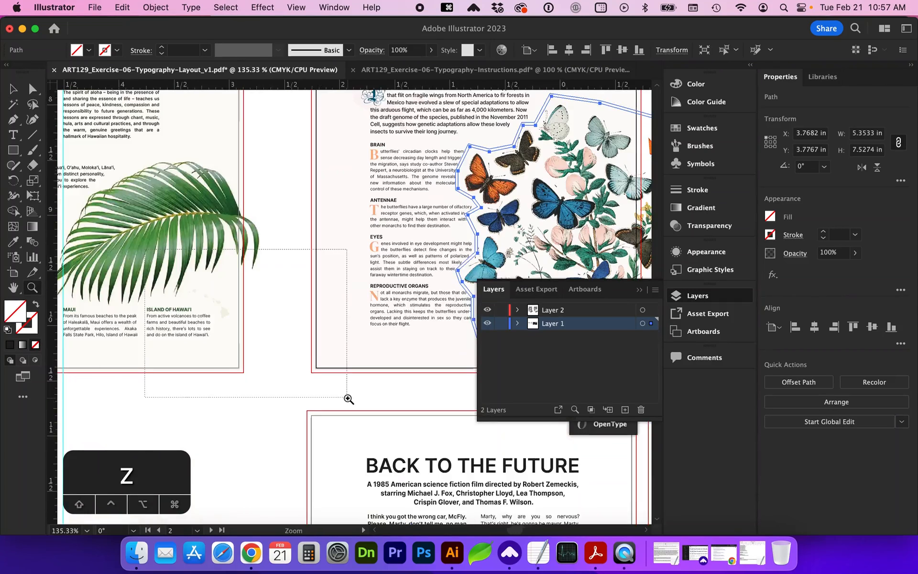
left_click(349, 400)
key("v")
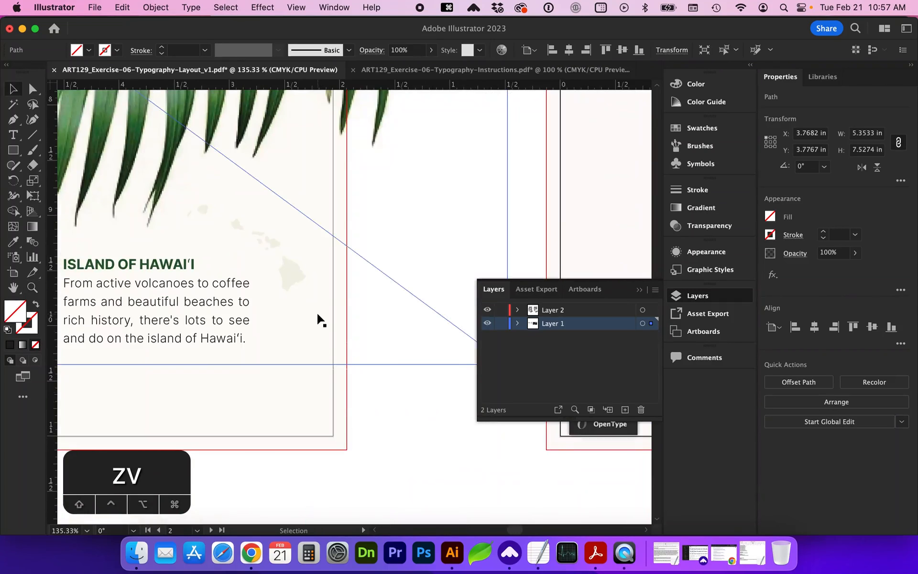
left_click(287, 282)
scroll(267, 321, "left", 3)
scroll(267, 321, "down", 1)
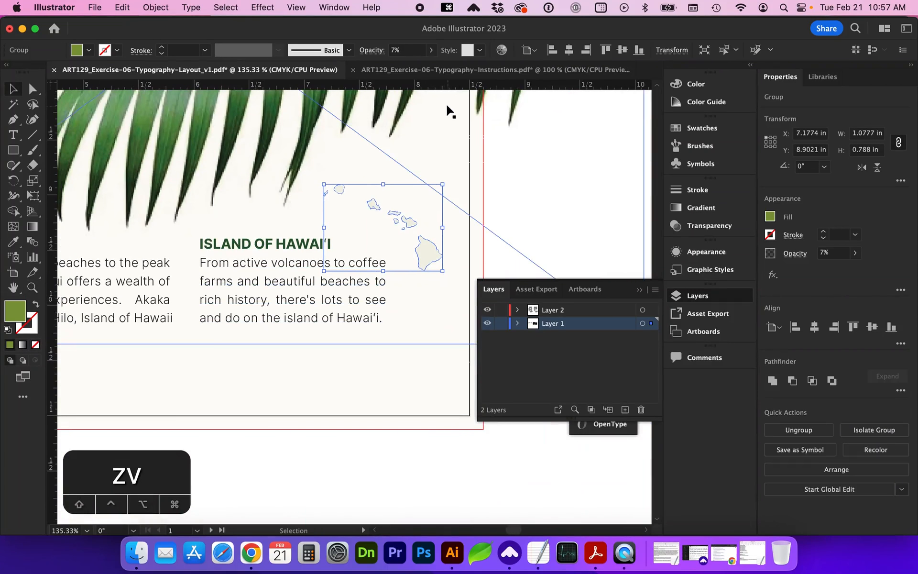
type("10")
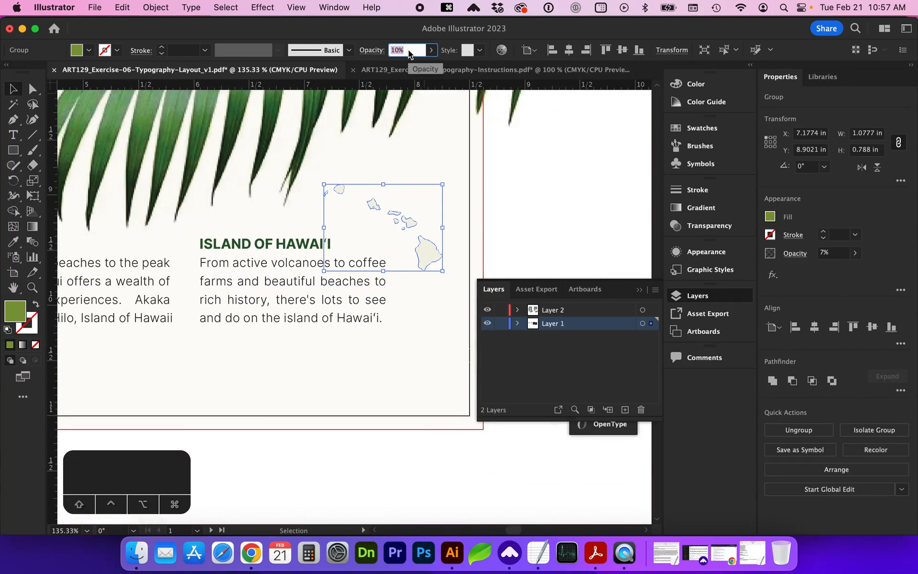
key("Return")
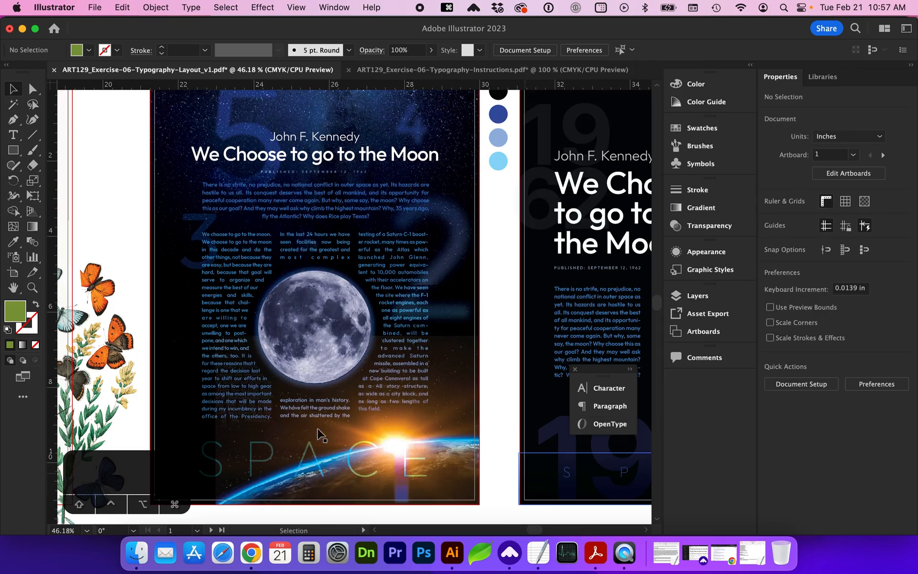
- Examine the SPACE lettering on the two moon pages and the spaced-out word samples beside them
left_click(301, 467)
scroll(333, 416, "right", 10)
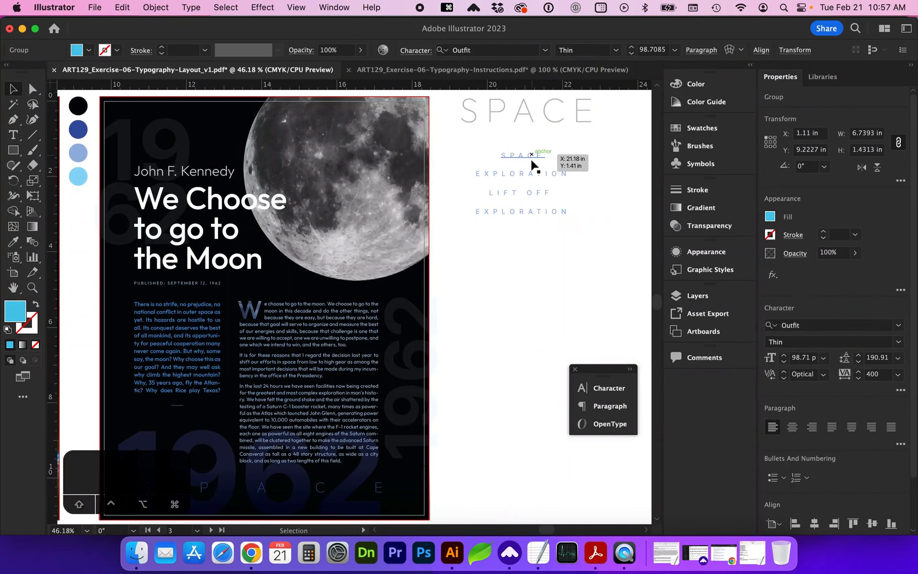
left_click(530, 155)
key("z")
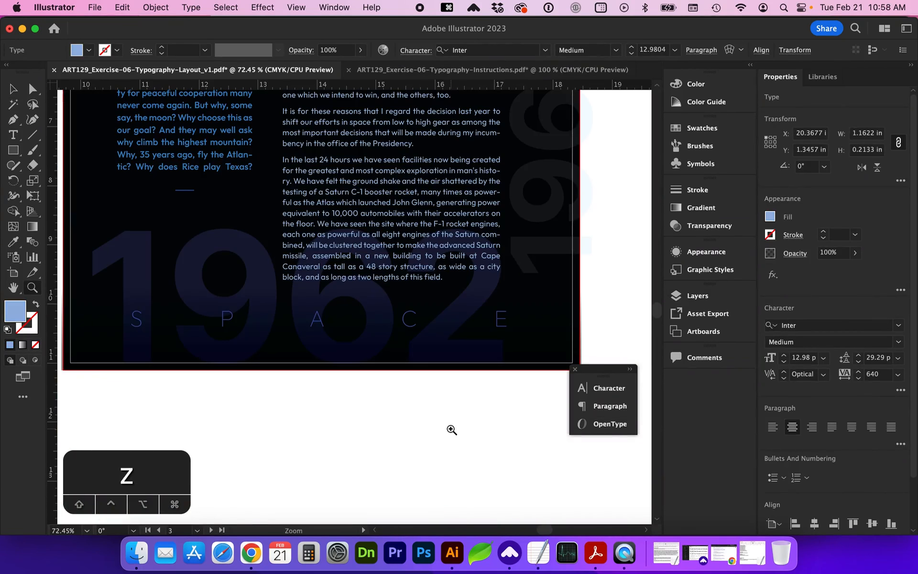
key("super+0")
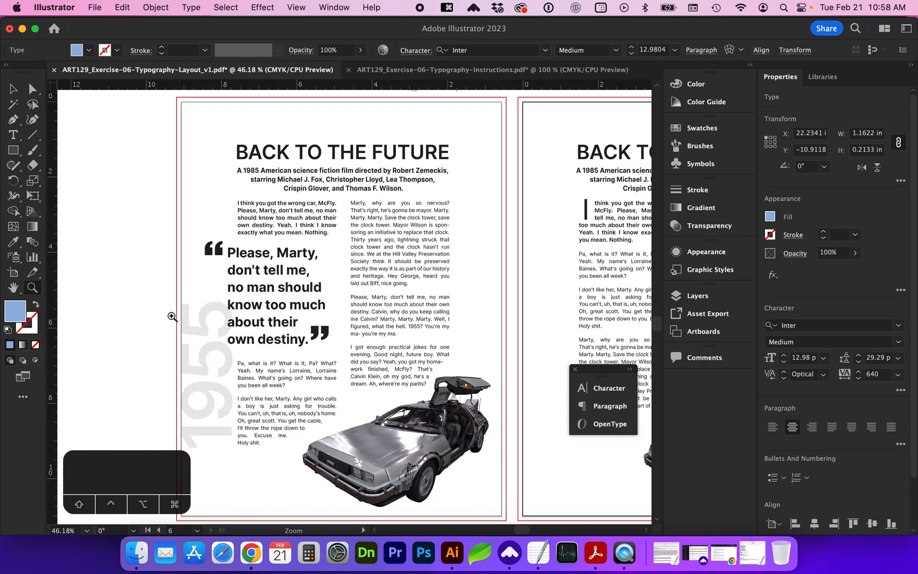
key("m")
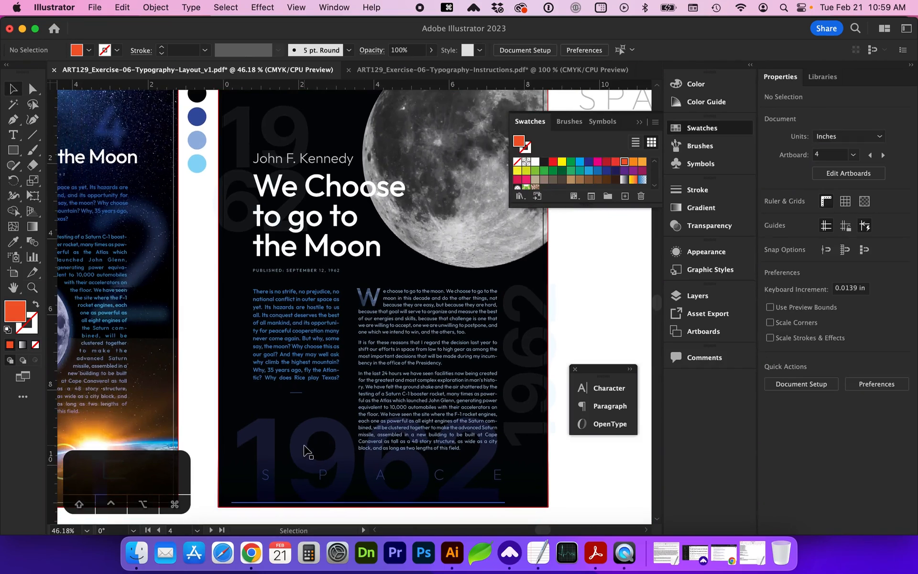
- Inspect the blend mode and opacity of the faded date numerals on the moon page, including the 1 near the sunrise
scroll(216, 444, "left", 10)
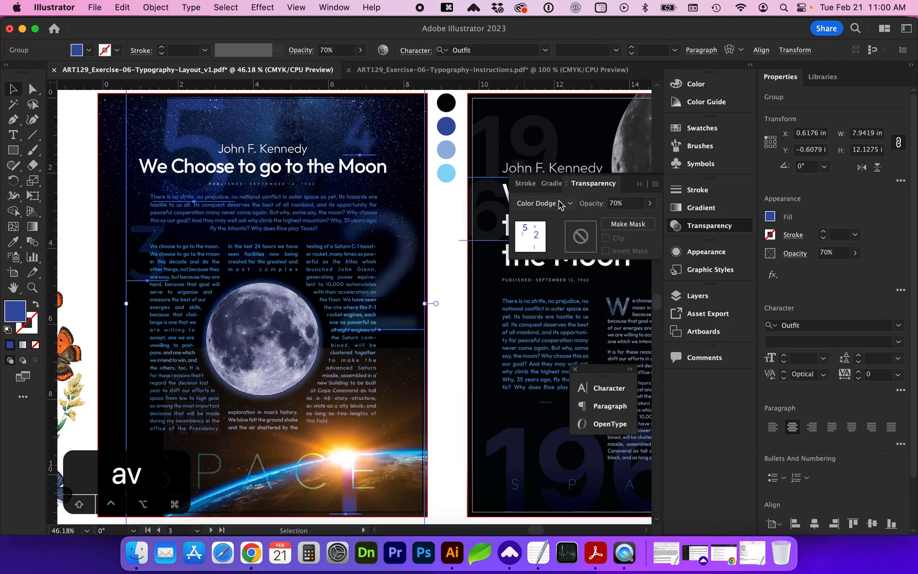
scroll(329, 413, "left", 3)
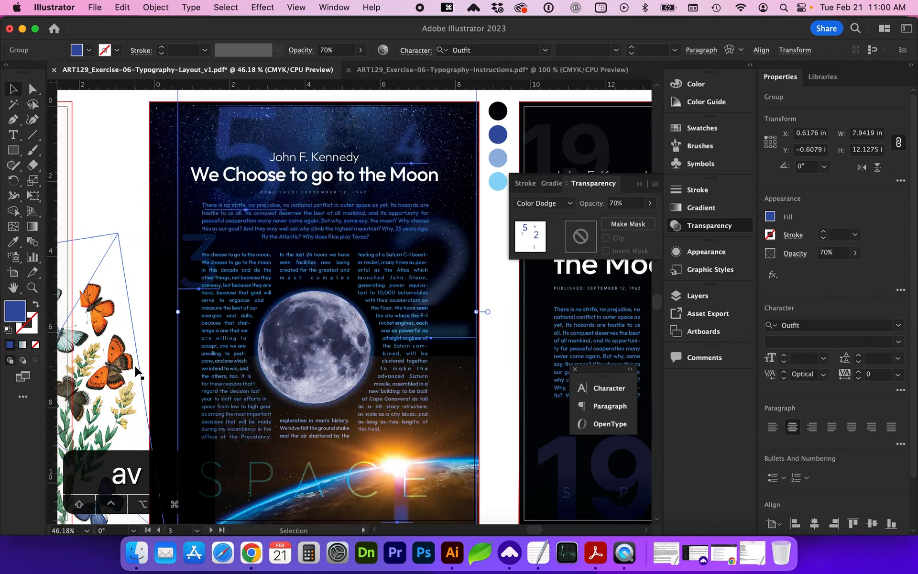
scroll(137, 372, "down", 5)
left_click(415, 370)
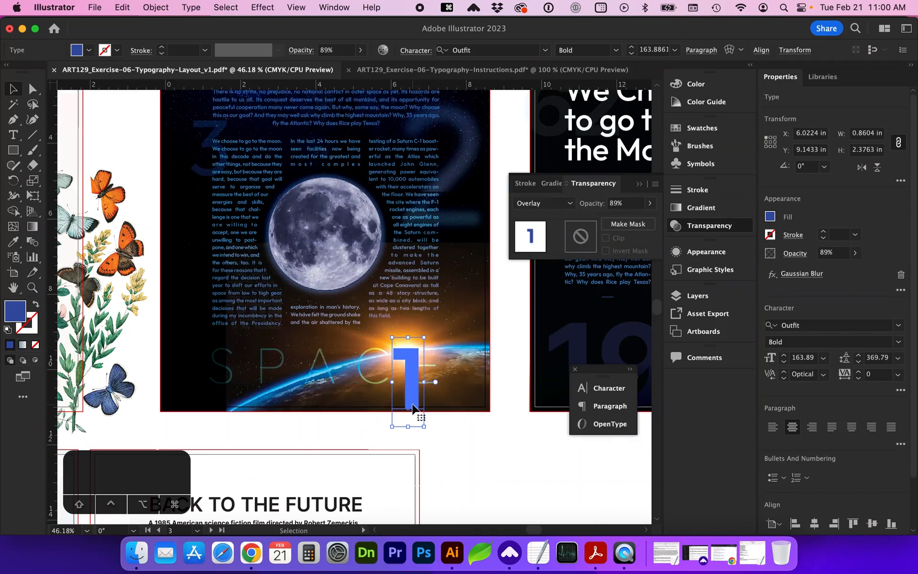
left_click(445, 498)
key("super+z")
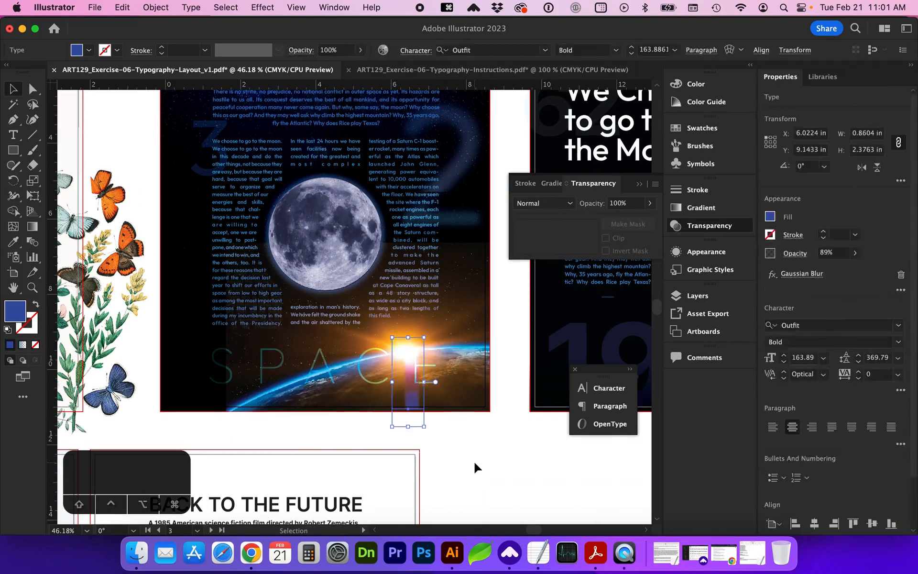
left_click(473, 465)
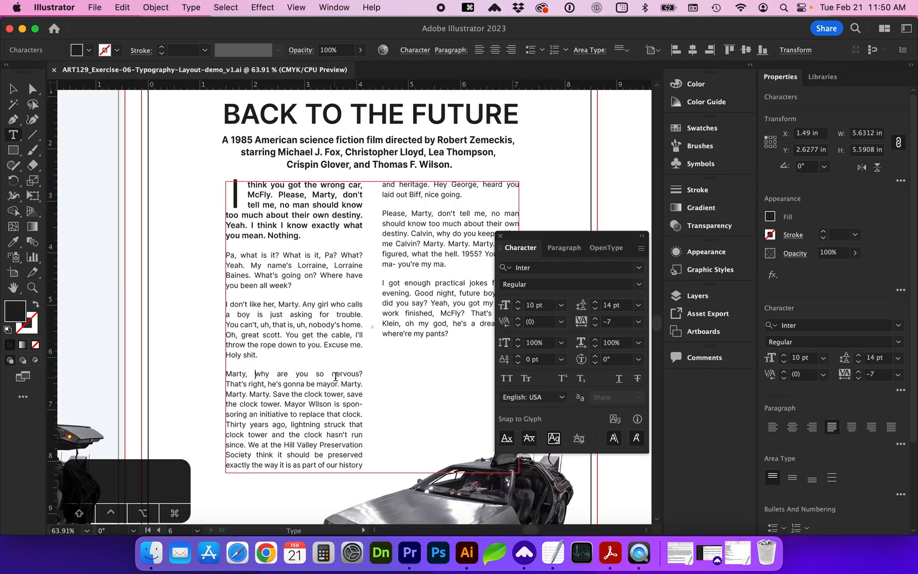
- Set the sentence "Marty, why are you so nervous?" in the drop-cap page's body text to 16 pt
left_click_drag(363, 374, 227, 376)
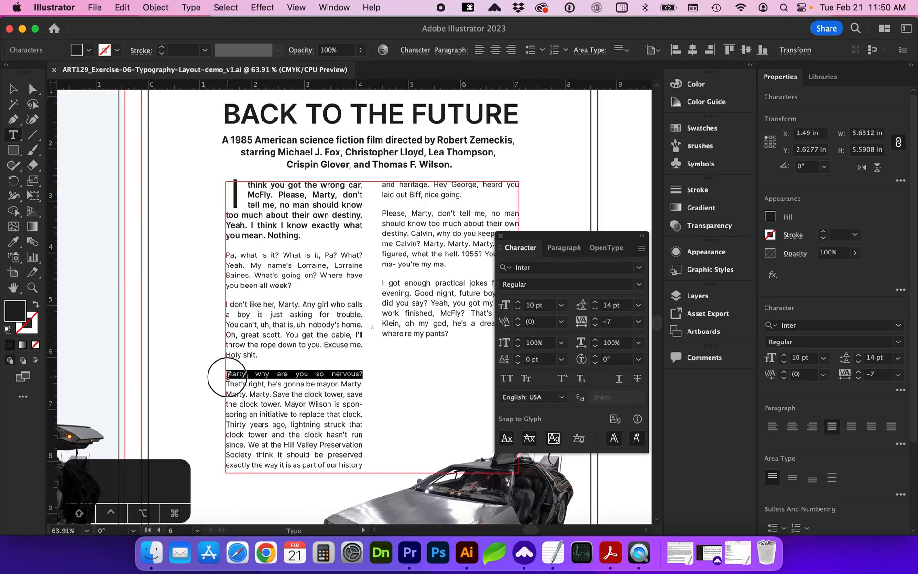
scroll(258, 354, "down", 1)
scroll(258, 354, "left", 1)
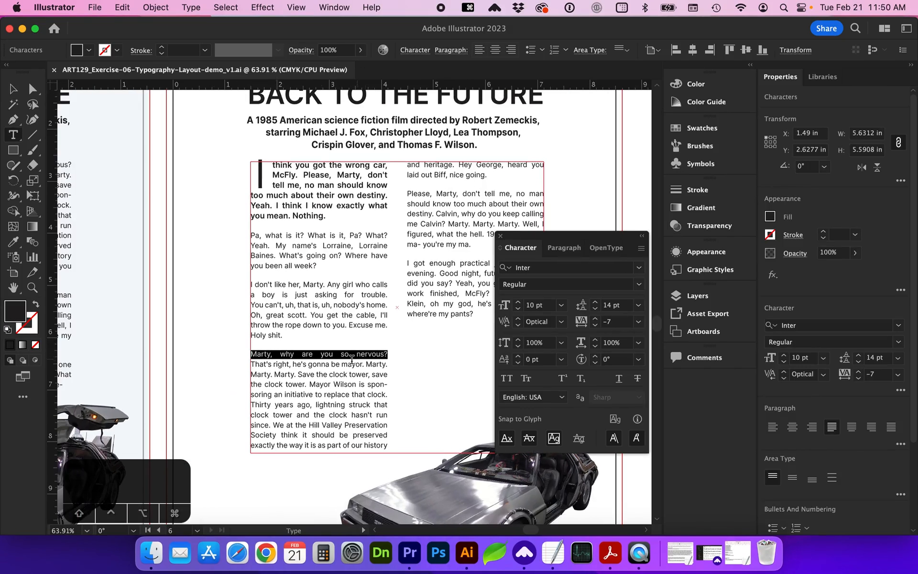
left_click(518, 303)
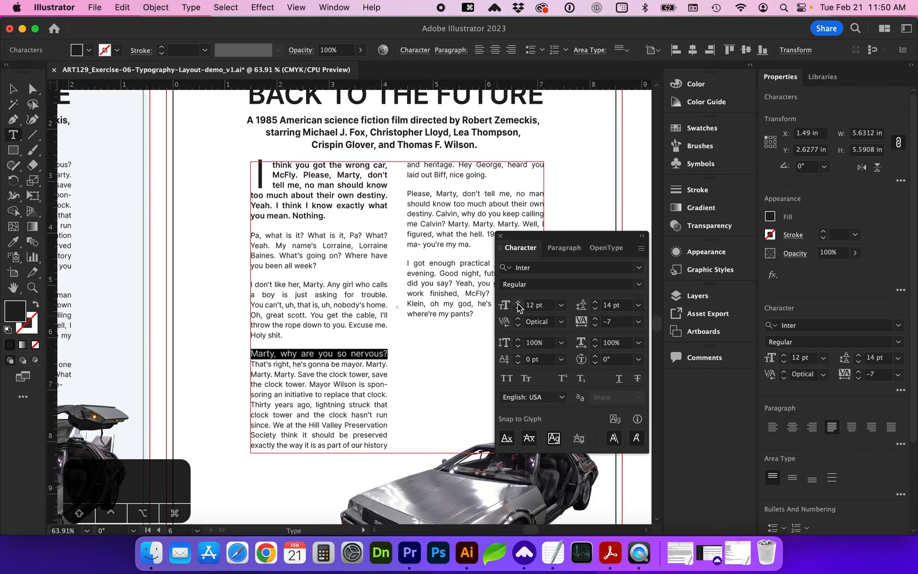
left_click(518, 303)
left_click(518, 303)
left_click(518, 302)
left_click(518, 303)
left_click(518, 303)
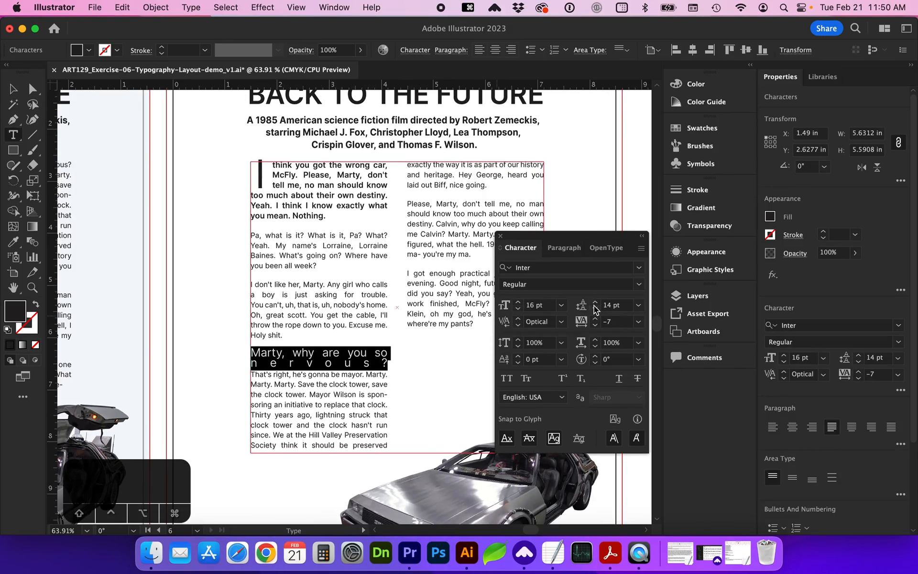
- Make the sentence "Marty, why are you so nervous?" a bold, left-aligned heading and raise its font size and leading
left_click(595, 302)
left_click(639, 284)
left_click(579, 383)
left_click(451, 50)
left_click(328, 75)
left_click(518, 308)
left_click(518, 302)
left_click(518, 302)
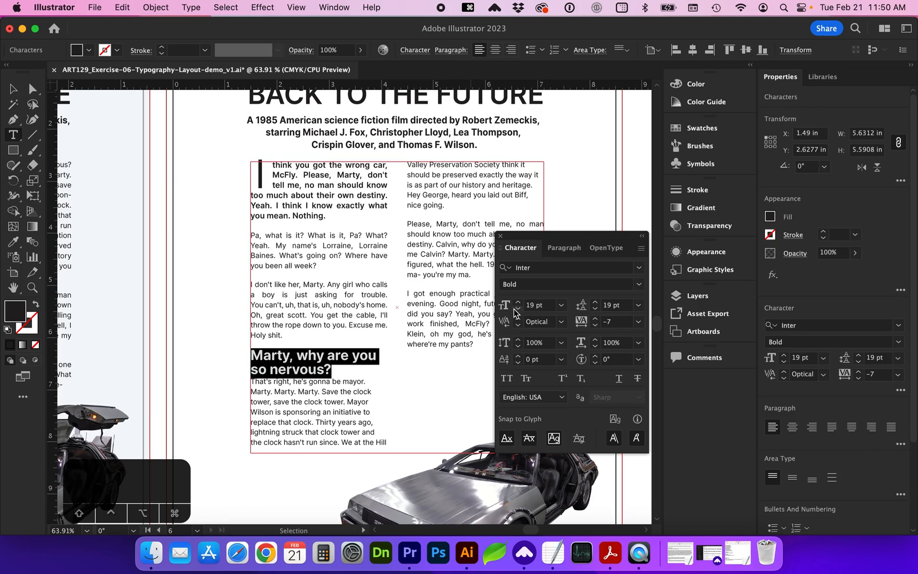
- Start a separate paragraph at "That's right, he's gonna be mayor" and justify it with its last line aligned left
left_click(249, 386)
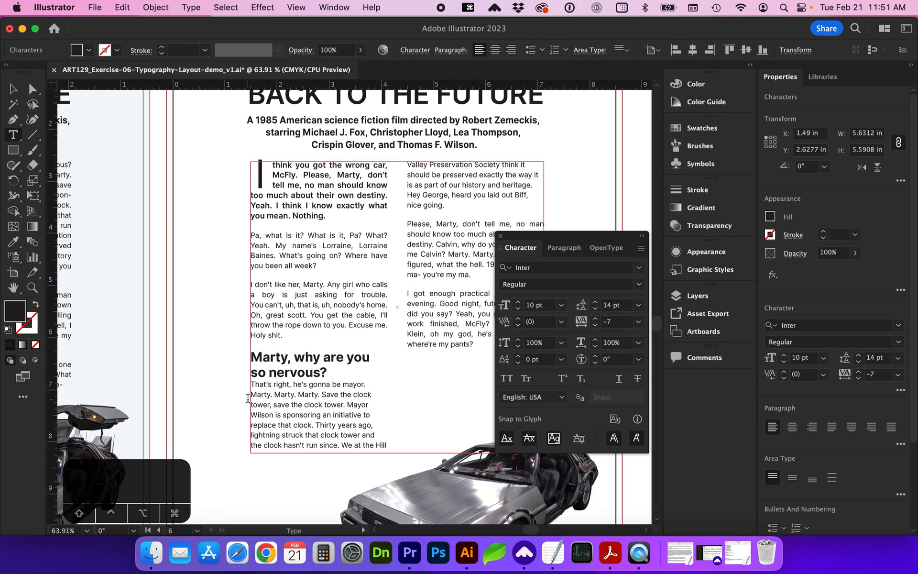
key("BackSpace")
key("Return")
left_click_drag(249, 394, 461, 200)
left_click(451, 50)
left_click(391, 72)
- Set the space after the "Marty, why are you so nervous?" heading to 7 pt
left_click_drag(337, 354, 254, 340)
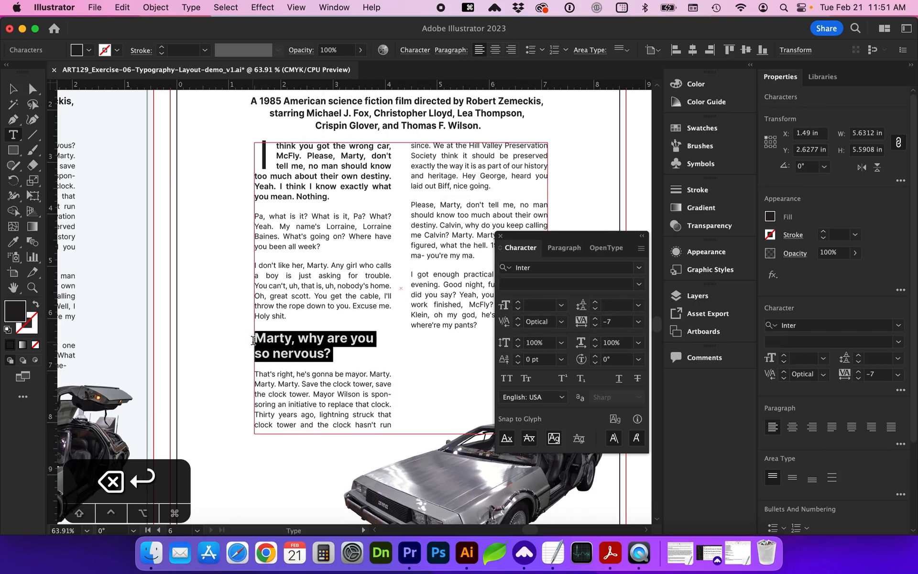
left_click(564, 248)
left_click(593, 358)
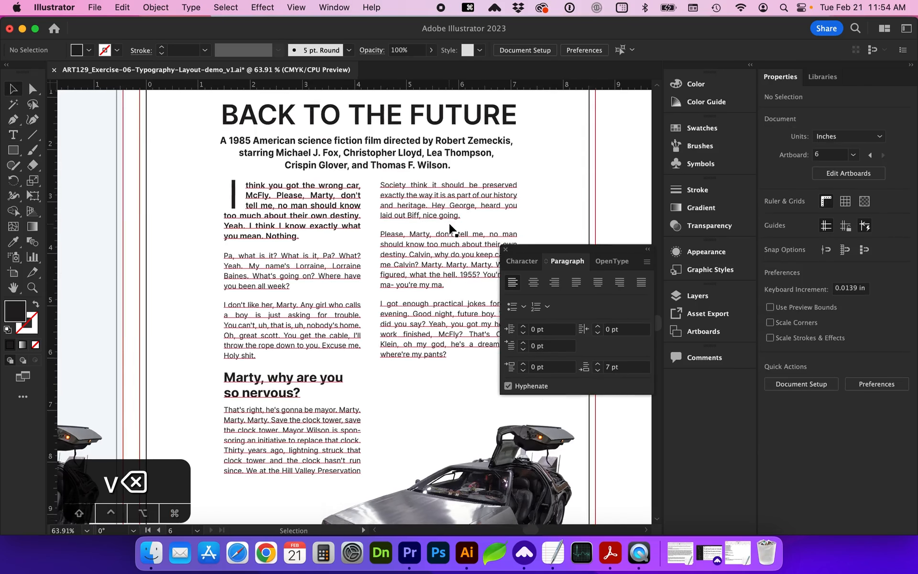
- Create a character style named "Title description" from the film description below the BACK TO THE FUTURE title
scroll(450, 229, "up", 2)
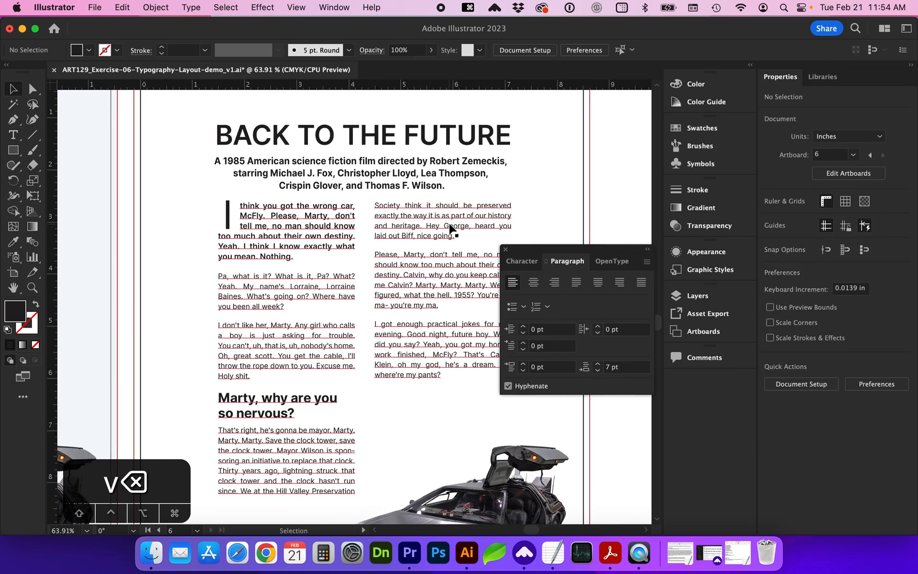
left_click(422, 190)
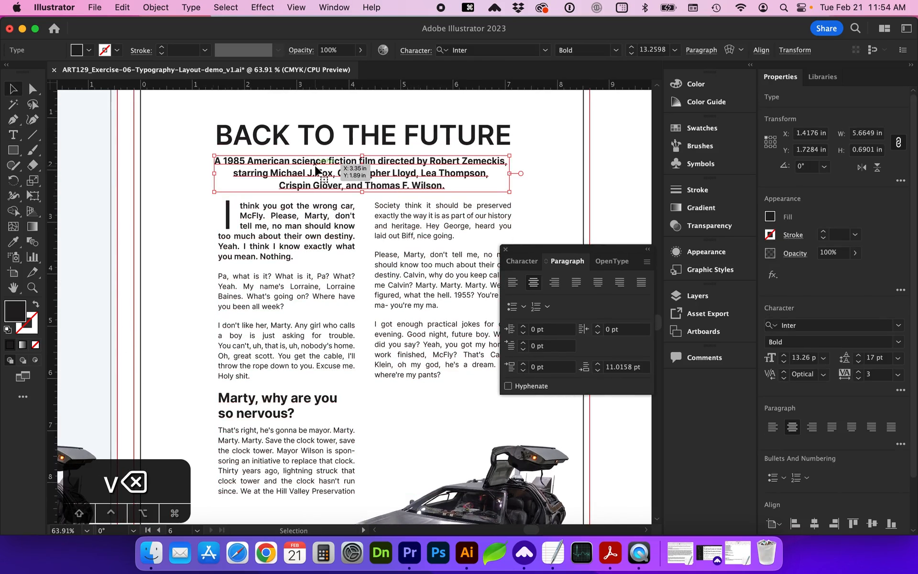
left_click(334, 7)
scroll(370, 405, "down", 5)
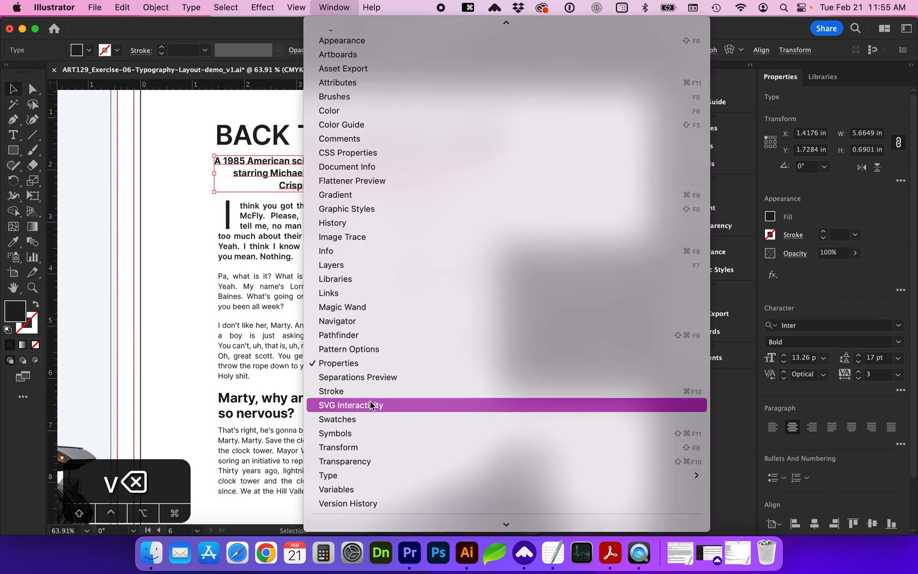
mouse_move(360, 474)
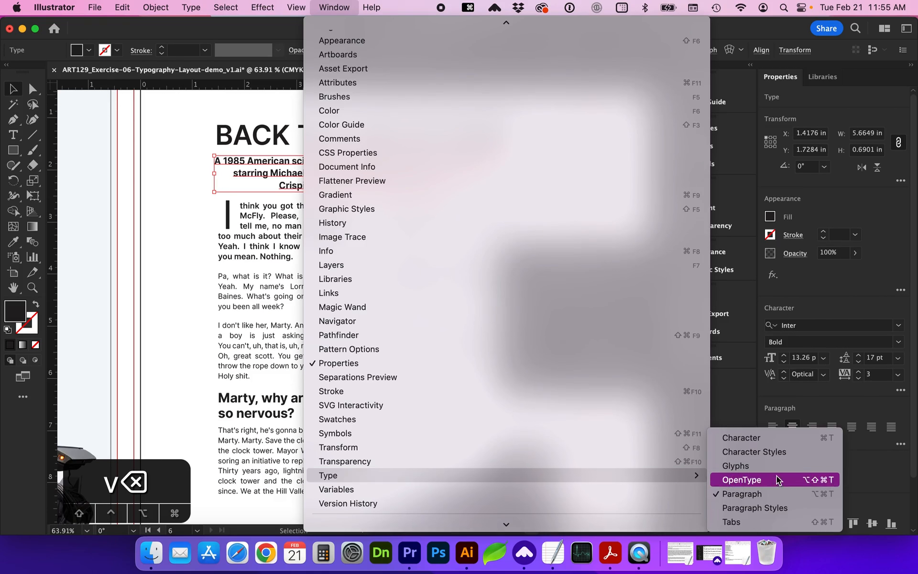
left_click(739, 452)
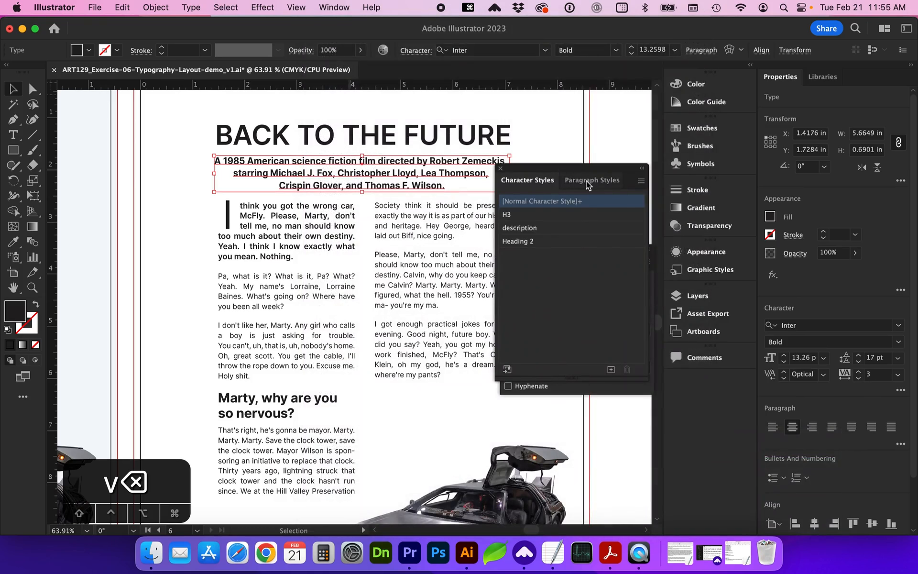
scroll(293, 174, "right", 3)
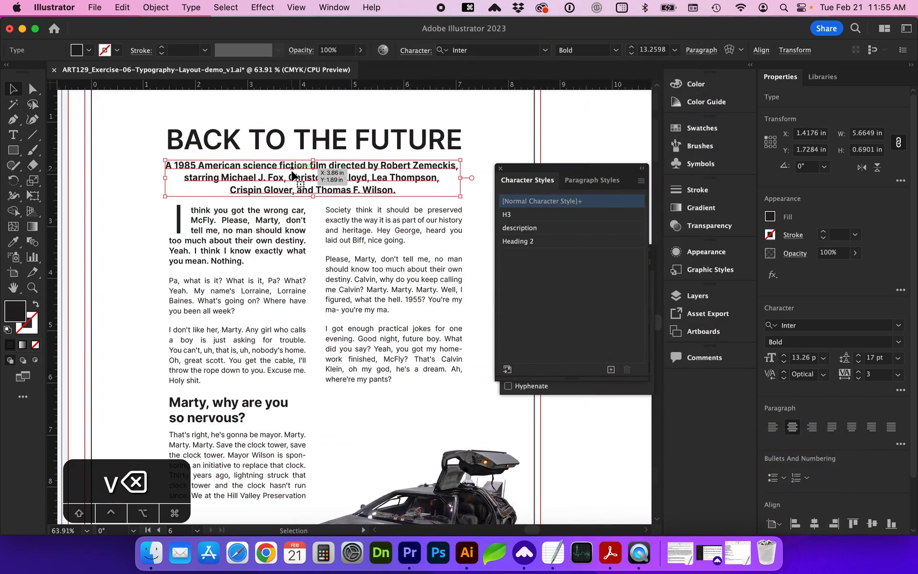
left_click(611, 370)
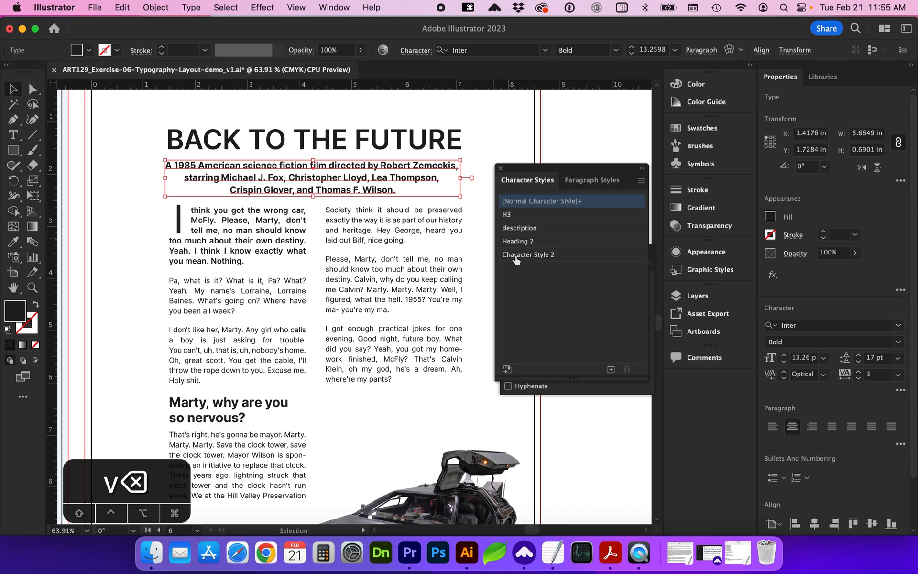
double_click(515, 255)
type("Title description")
key("Return")
- Place the text "Society think it should be preserved exactly the way" beside the page and apply the Title description character style
scroll(375, 256, "right", 5)
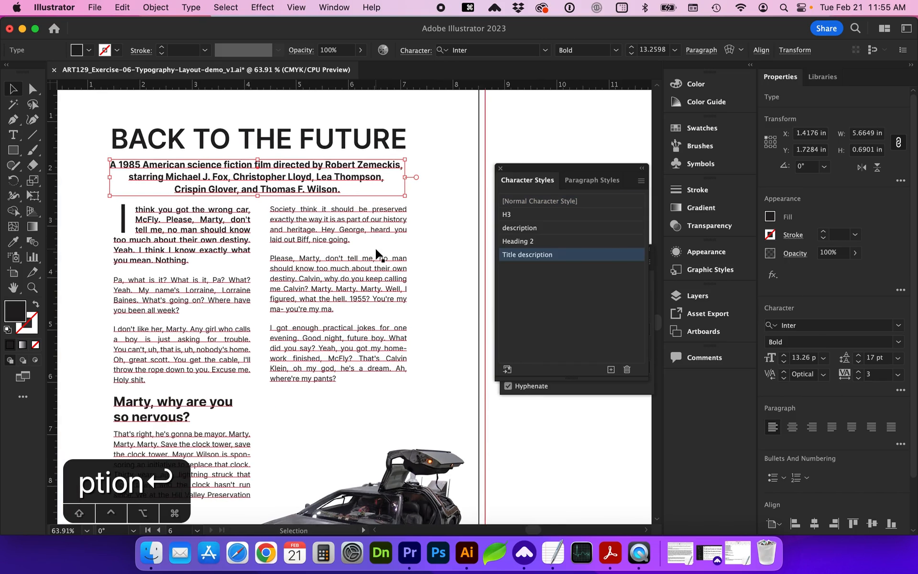
double_click(273, 240)
left_click_drag(228, 219, 271, 229)
left_click_drag(344, 309, 415, 216)
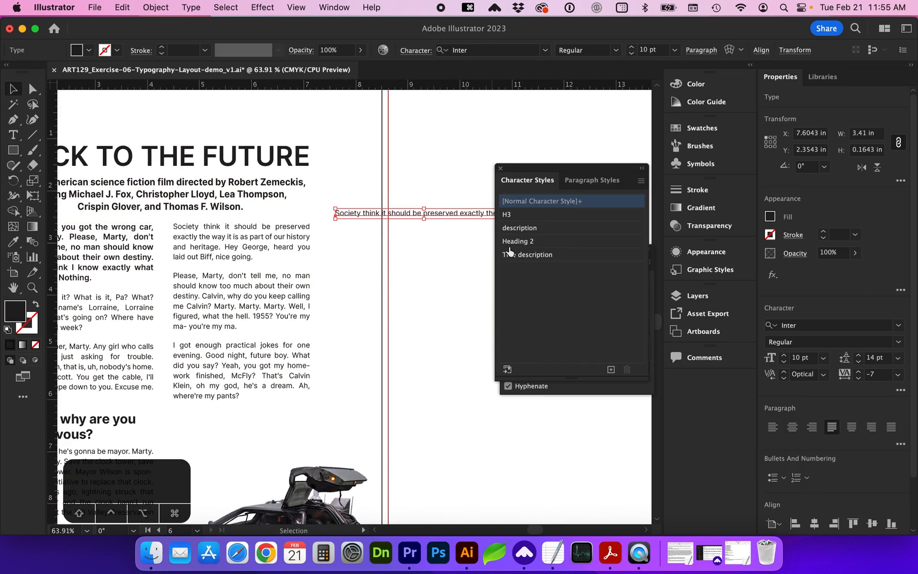
left_click(514, 255)
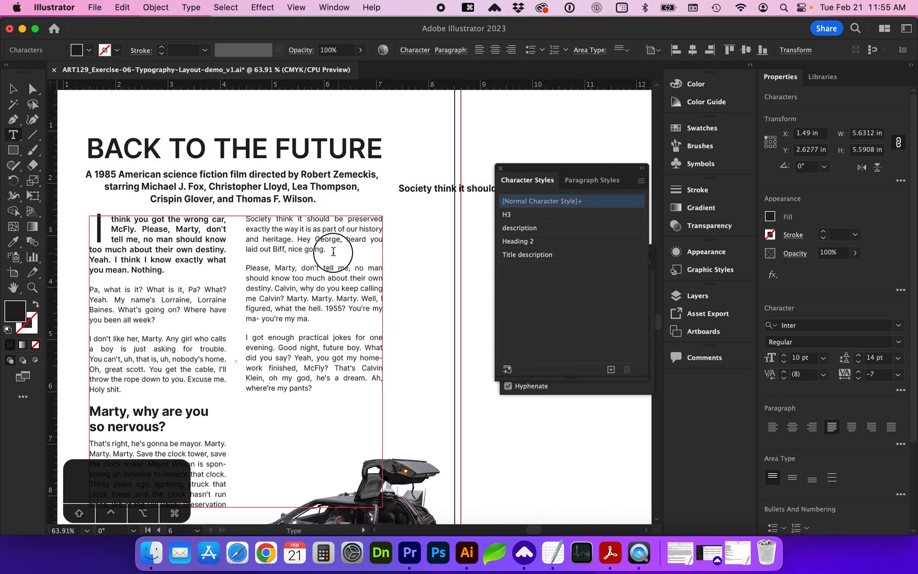
- Create a new paragraph style from the "Society think it should be preserved" paragraph in the second column
left_click_drag(331, 251, 245, 216)
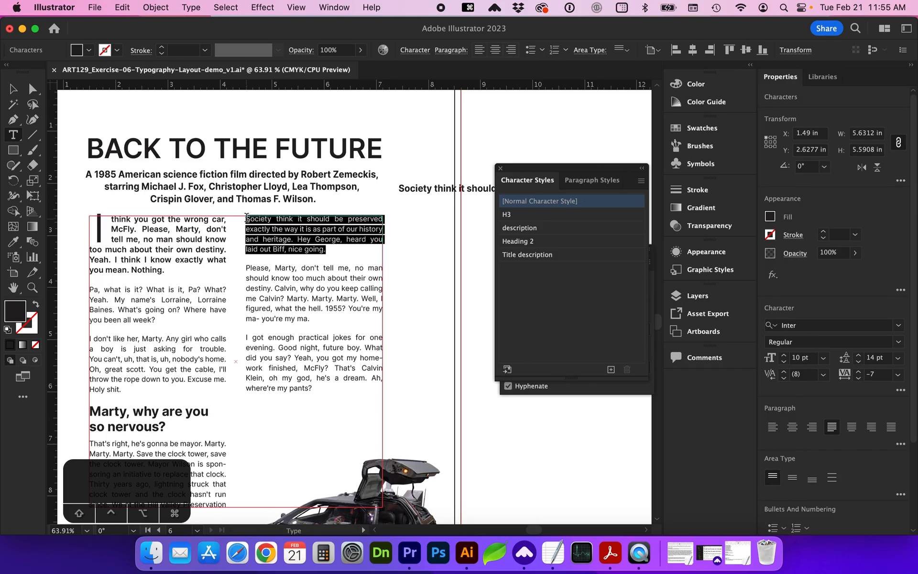
left_click(598, 184)
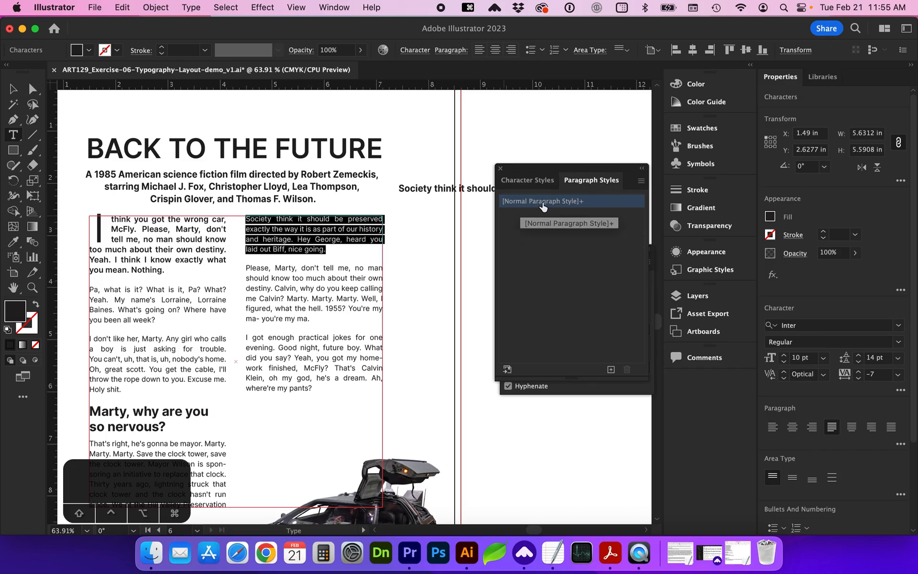
left_click(641, 180)
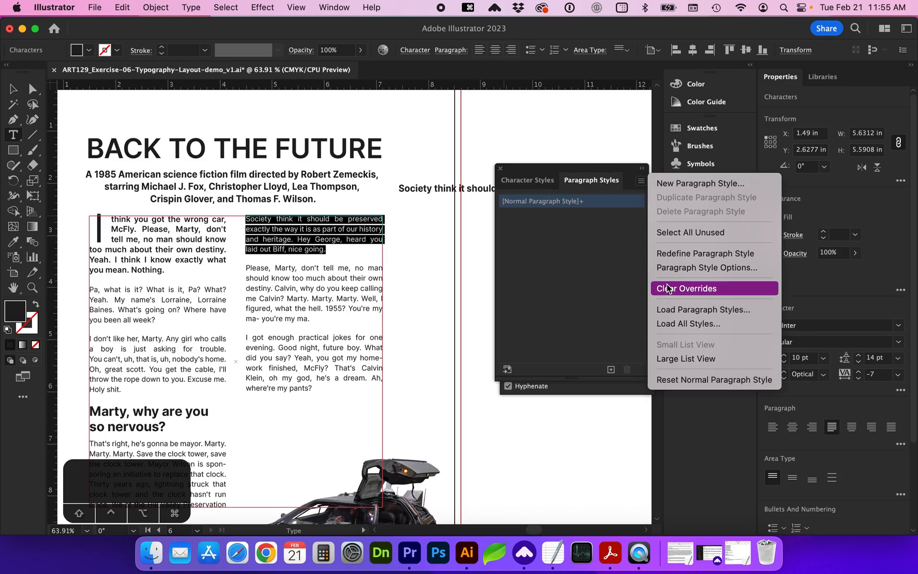
left_click(694, 254)
left_click(612, 370)
left_click(429, 305, "super")
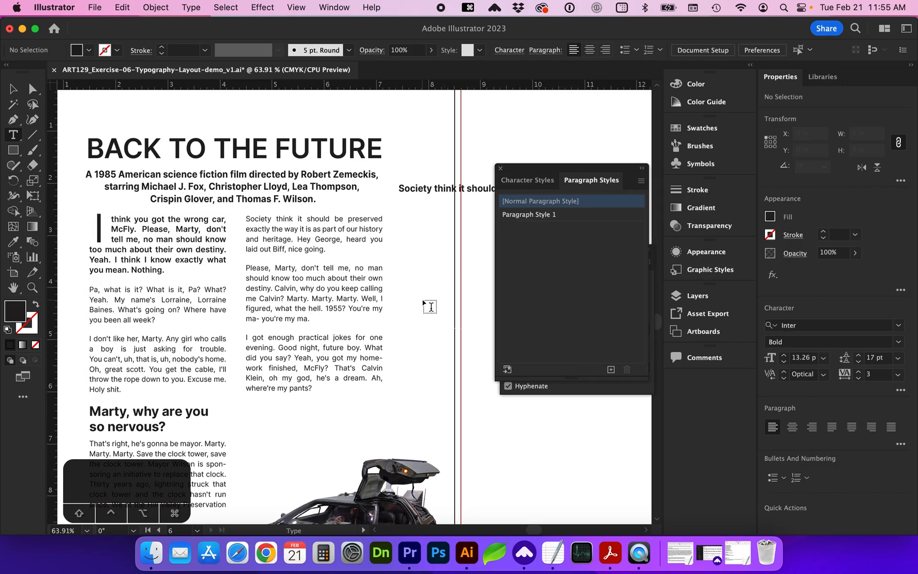
- Draw a placeholder text frame about 2.24 by 3.48 in beside the page and copy the body text formatting onto it
scroll(428, 304, "right", 3)
key("t")
left_click_drag(384, 238, 500, 419)
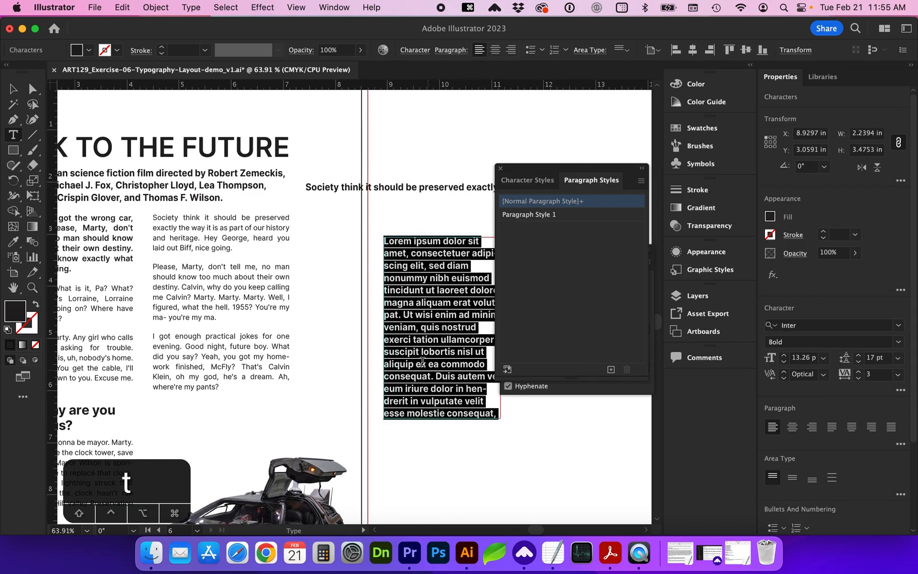
scroll(478, 334, "right", 3)
key("i")
left_click(254, 294)
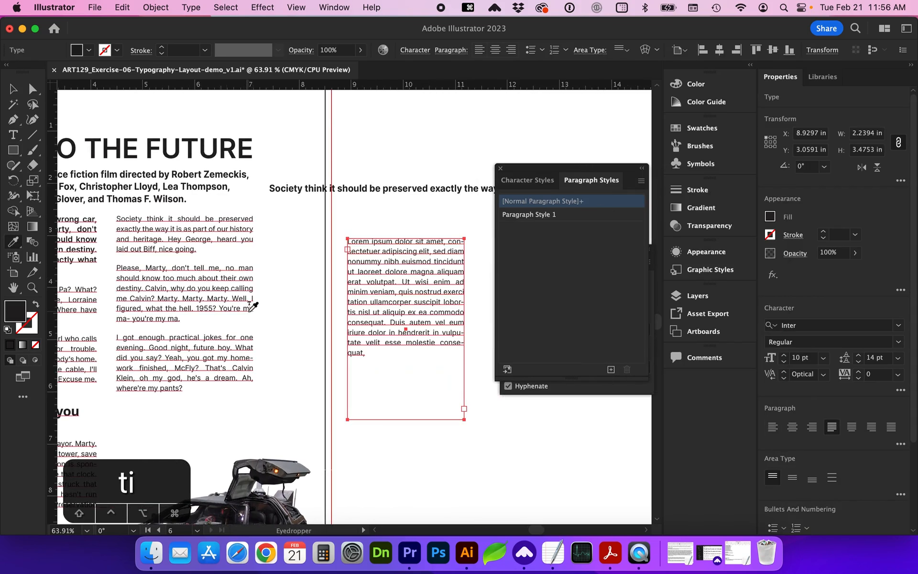
- Split the placeholder text into two paragraphs before "Ut wisi enim"
key("v")
scroll(352, 324, "right", 3)
double_click(359, 285)
key("Return")
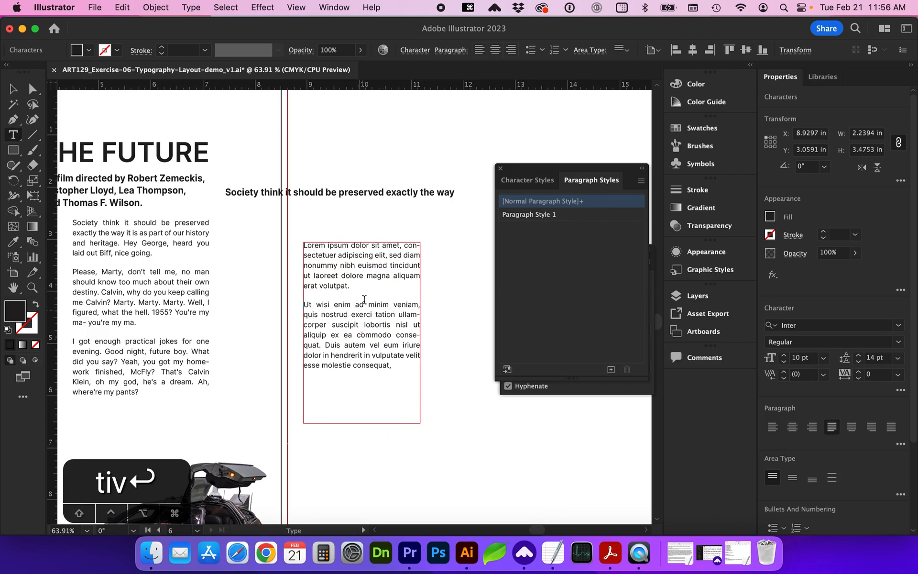
left_click_drag(353, 286, 295, 284)
left_click(322, 305)
- Apply Paragraph Style 1 to the placeholder text frame beside the page
left_click(410, 330)
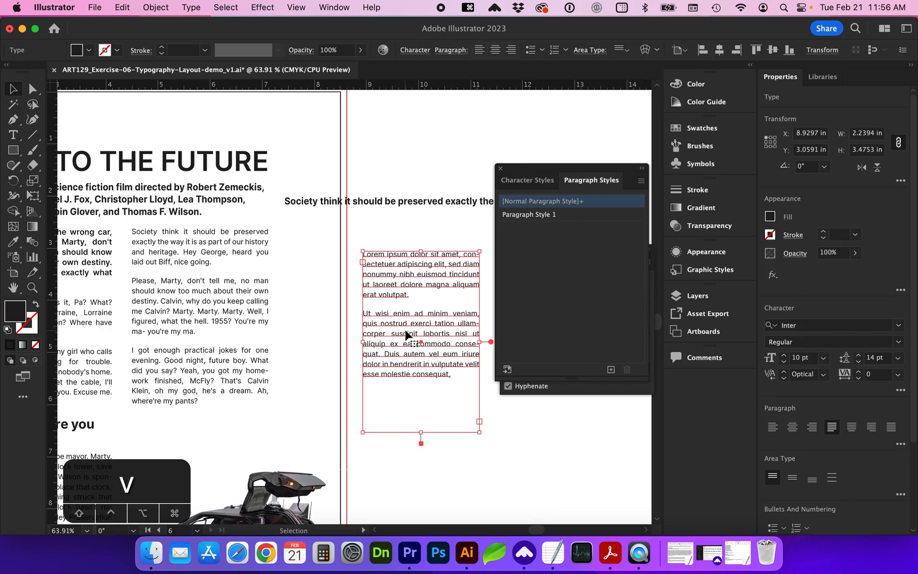
left_click(13, 241)
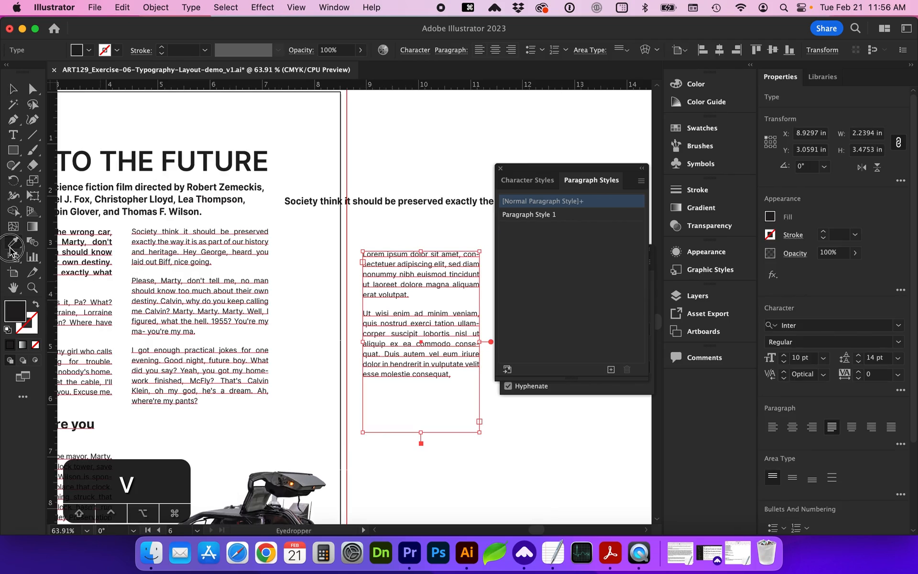
left_click(529, 215)
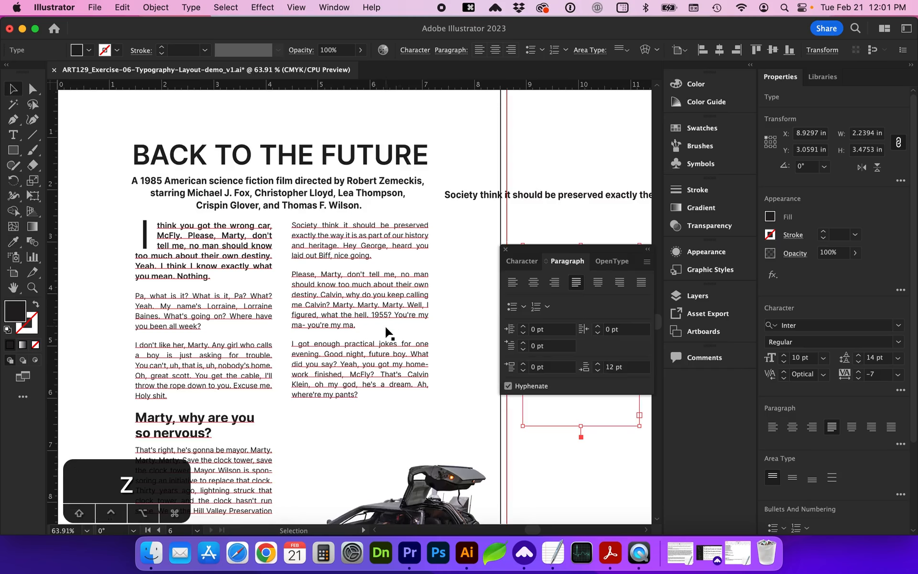
- Enclose the paragraph from "Society think it should be preserved" to "nice going." in quotation marks
scroll(386, 328, "down", 2)
key("z")
left_click_drag(236, 165, 485, 353)
key("t")
left_click(269, 204)
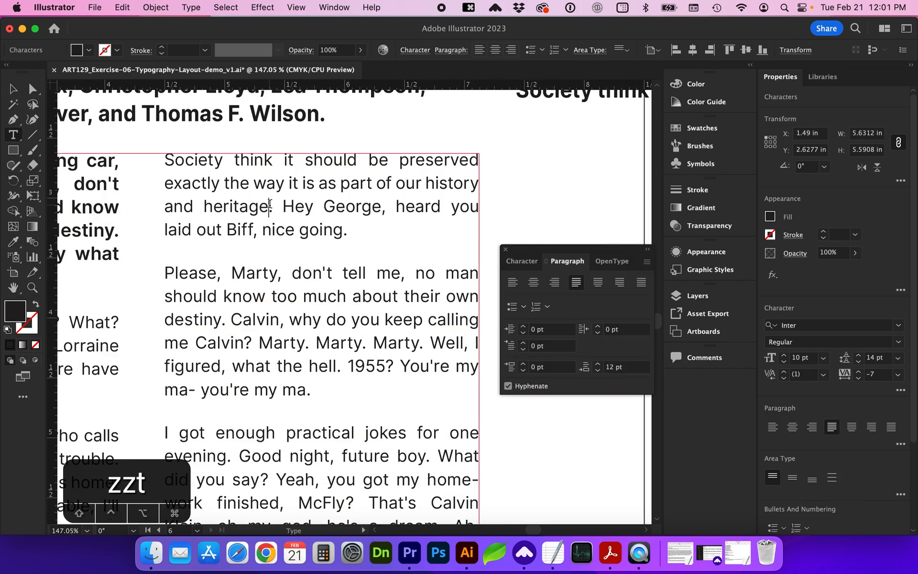
scroll(261, 202, "left", 3)
scroll(261, 203, "up", 2)
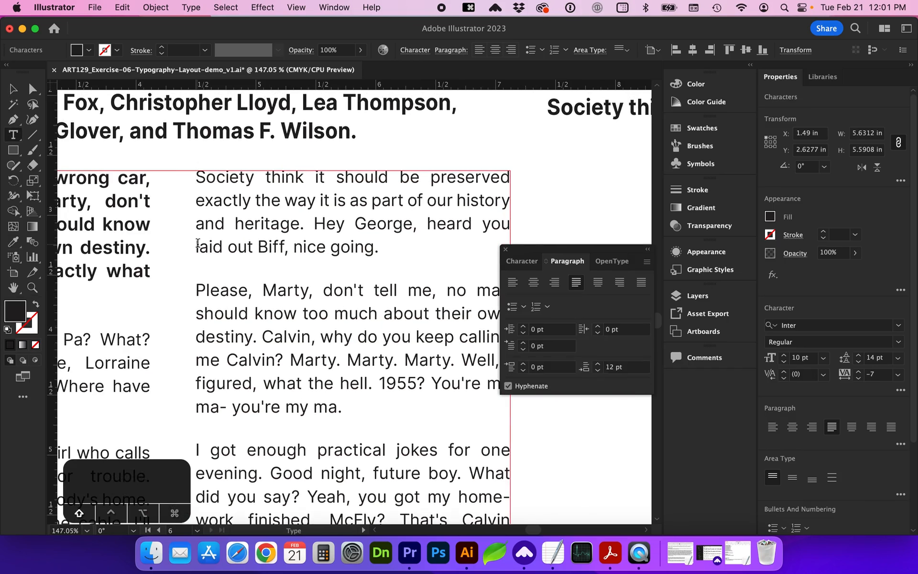
type("\"")
left_click(376, 250)
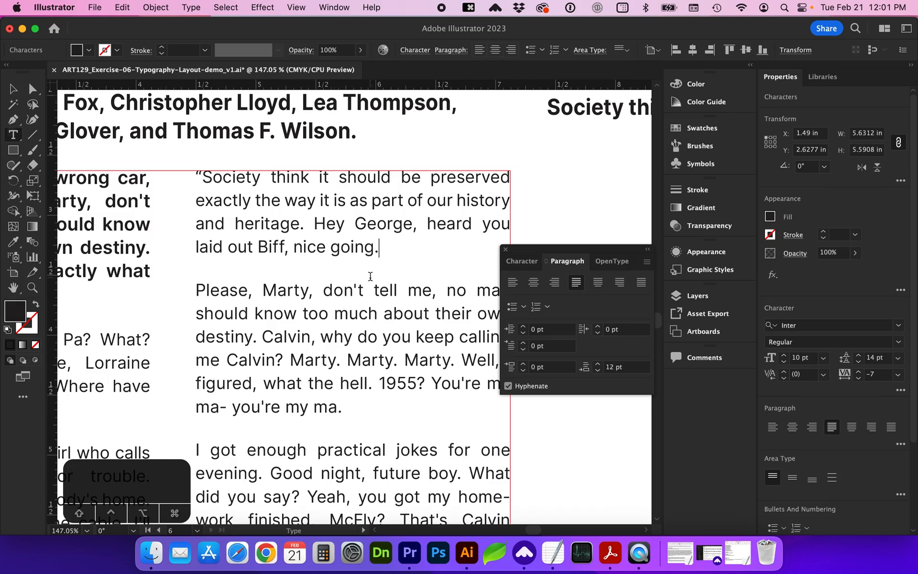
- Turn on Roman Hanging Punctuation for all text in the two-column body frame and check the opening quotation mark
key("v")
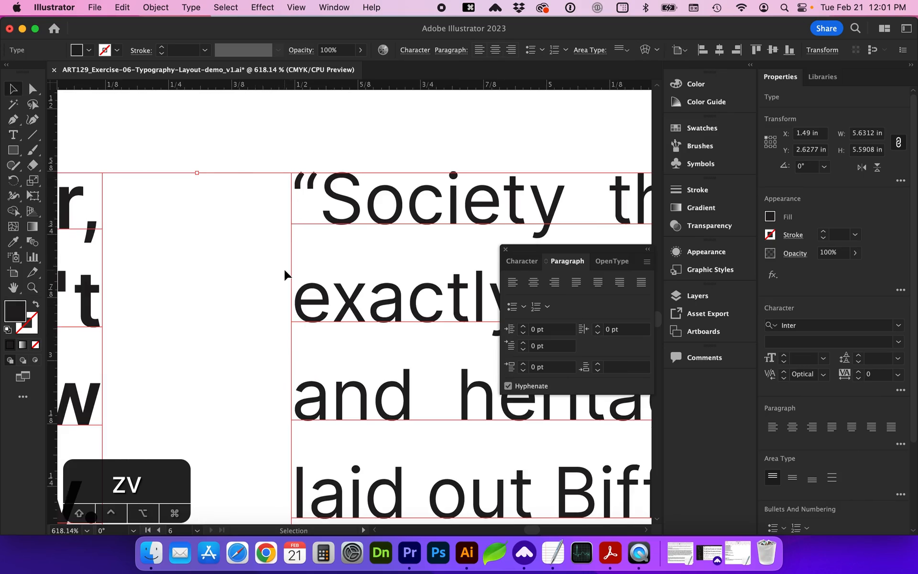
key("super+minus")
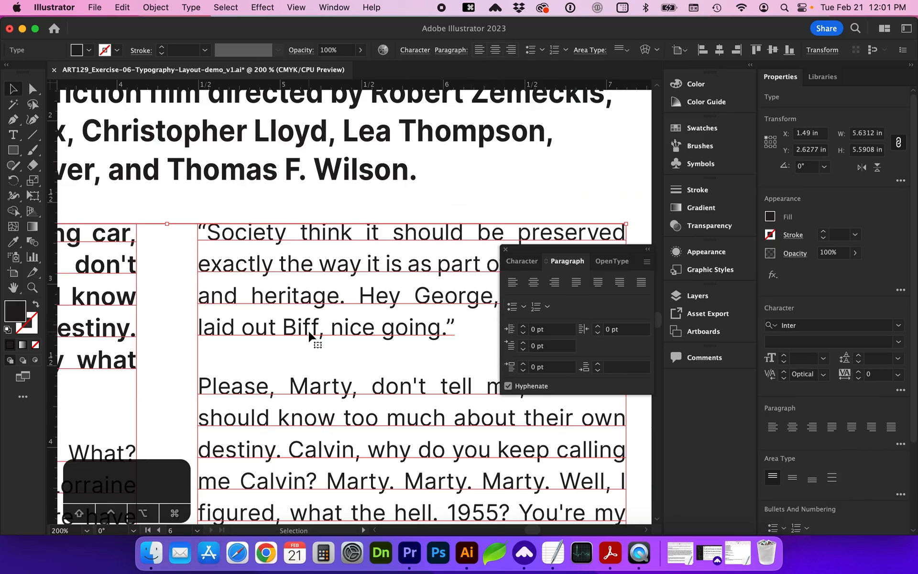
double_click(310, 333)
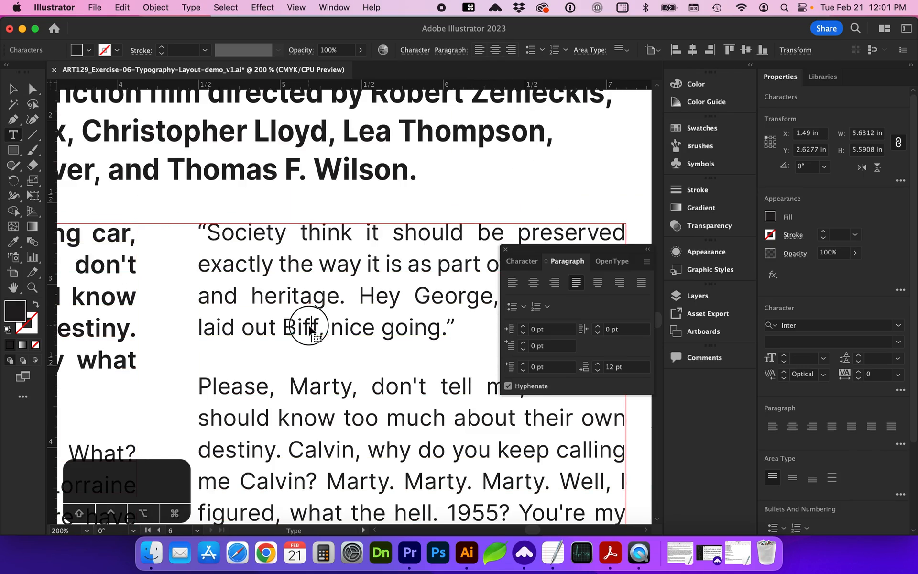
key("super+a")
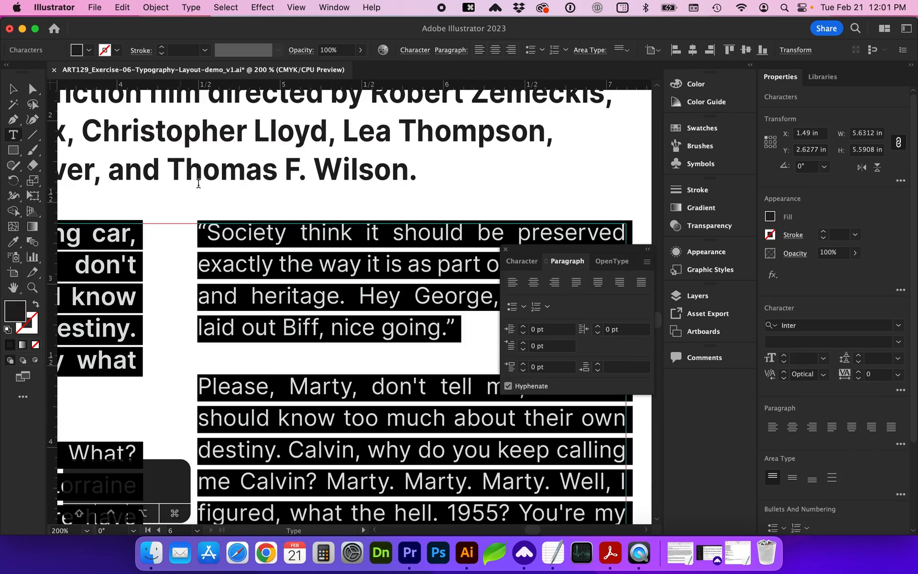
left_click(647, 262)
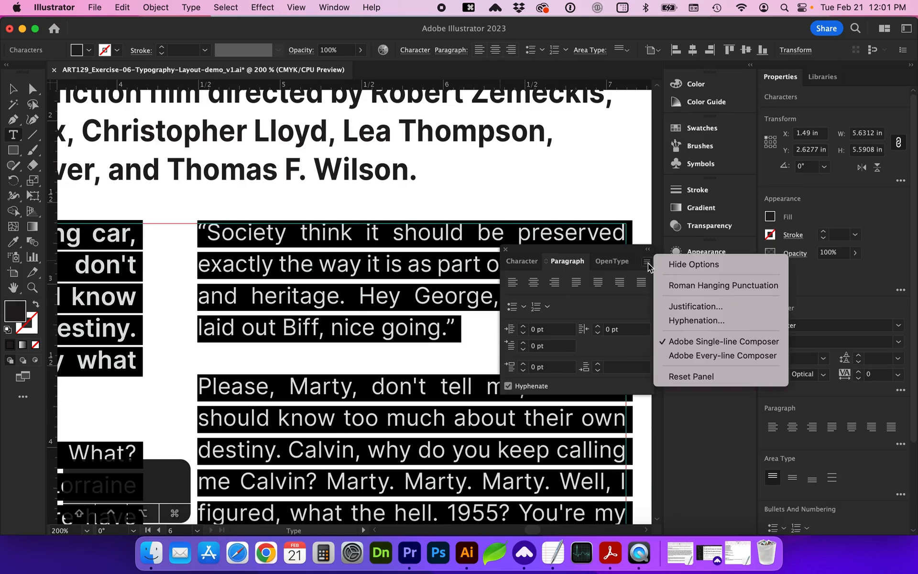
left_click(682, 287)
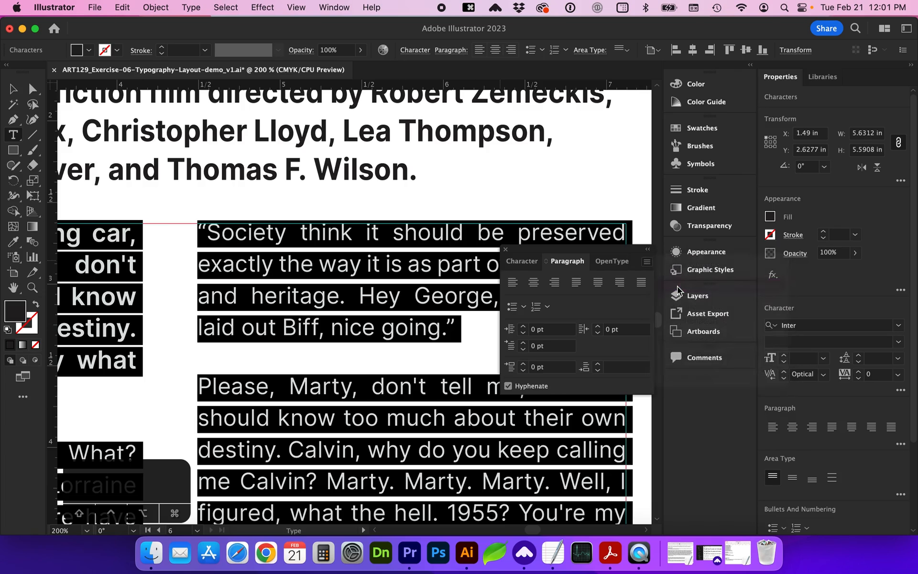
left_click(205, 285)
scroll(201, 275, "down", 2)
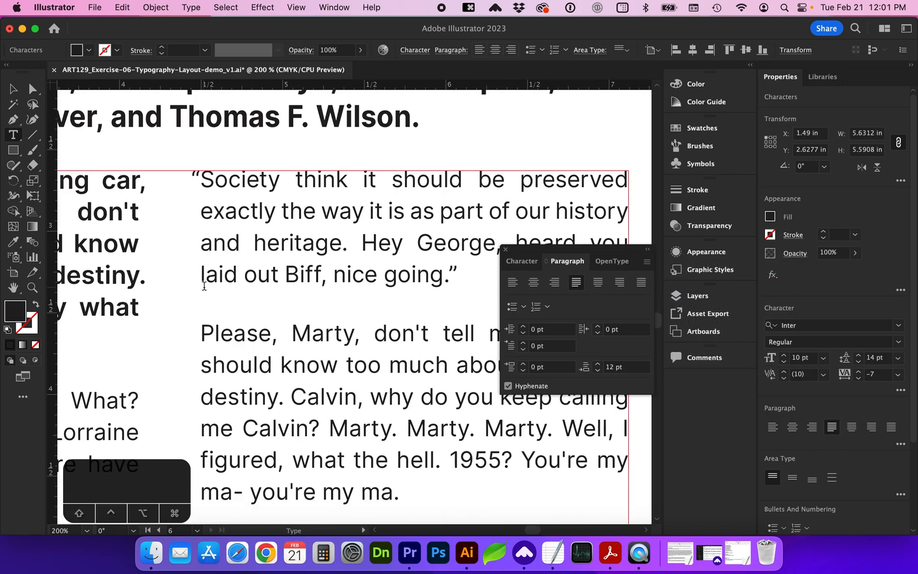
left_click(193, 177)
scroll(215, 162, "down", 1)
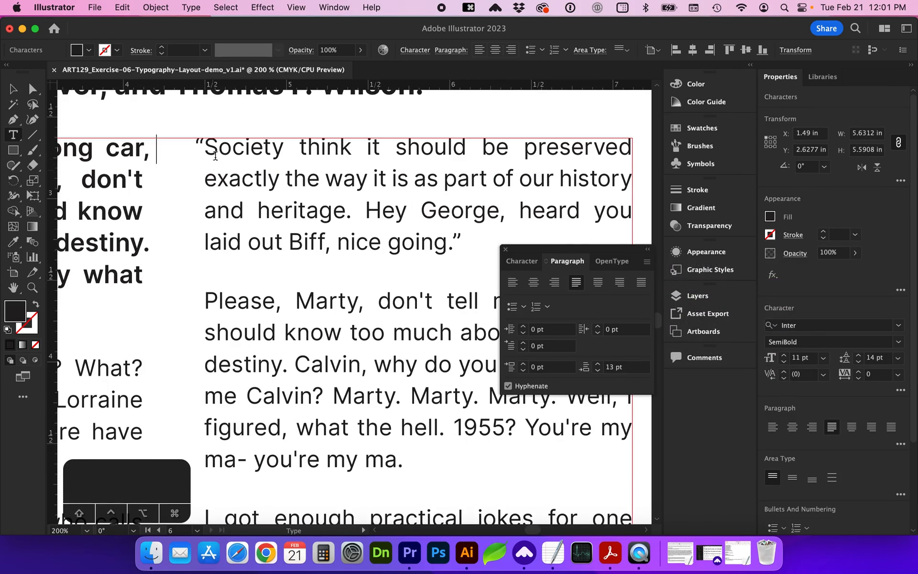
- Select all text in the two-column body frame to check the opening quotation mark's alignment, and leave text editing
key("super+a")
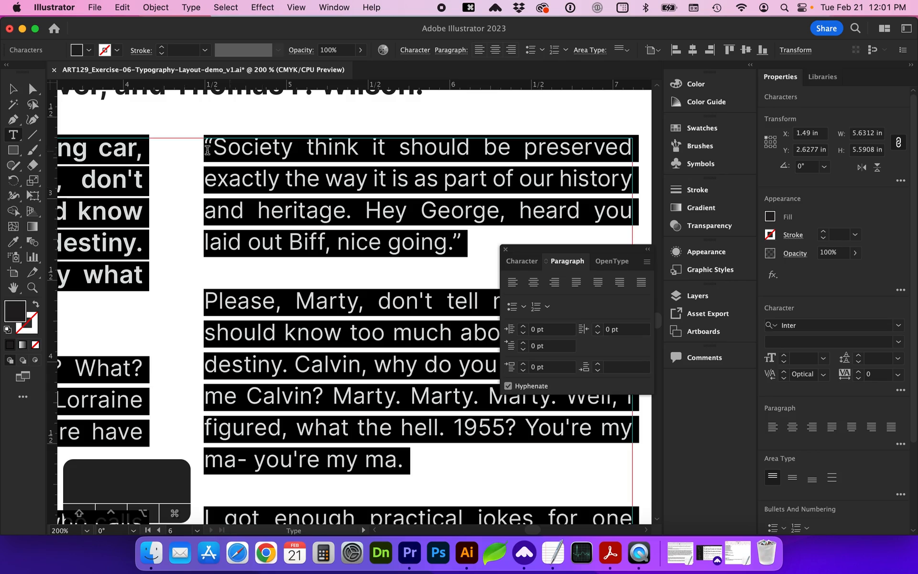
key("Escape")
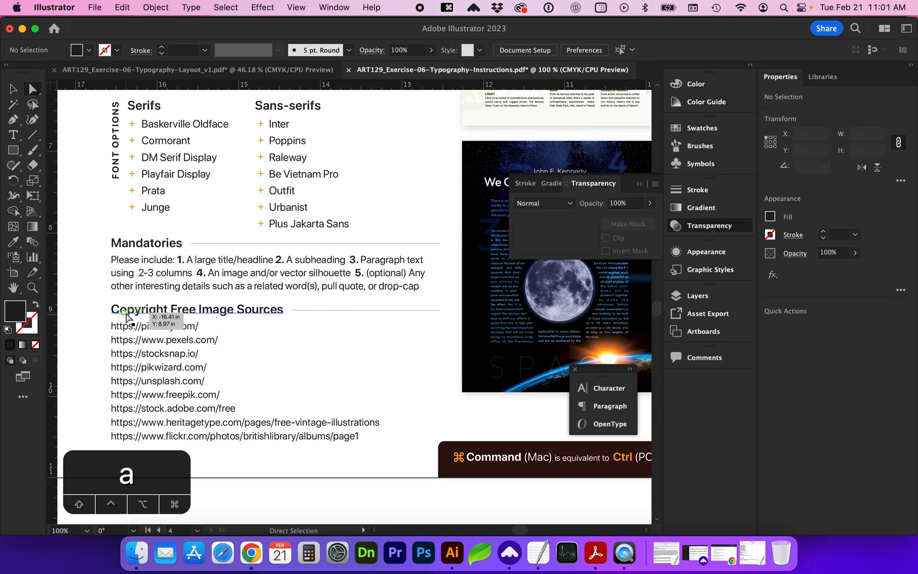
- Review the mandatories and the copyright-free image sources in the exercise instructions
scroll(113, 337, "down", 3)
scroll(113, 337, "down", 2)
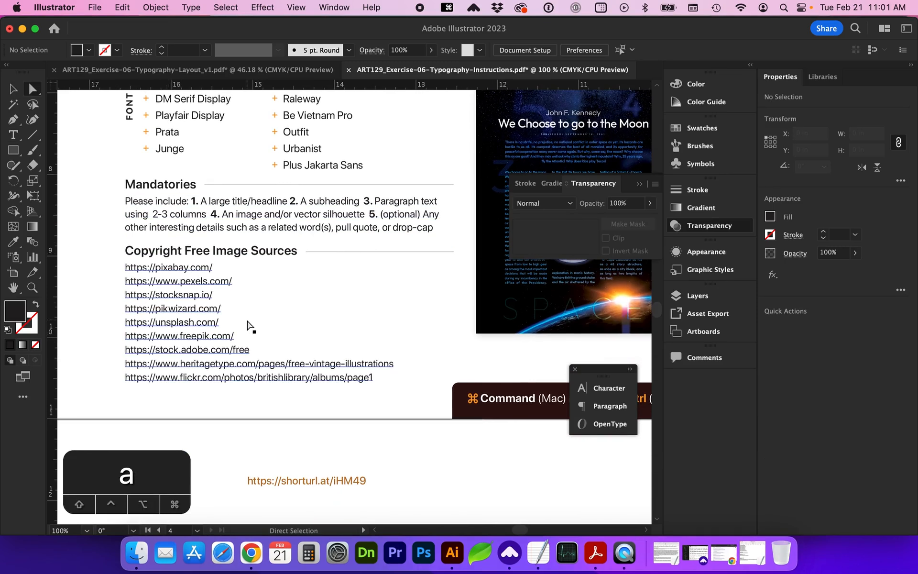
scroll(247, 326, "up", 6)
- Switch to ART129_Exercise-06-Typography-Layout_v1.pdf and examine how the butterfly artwork overhangs the Scientific American page
key("ctrl+Tab")
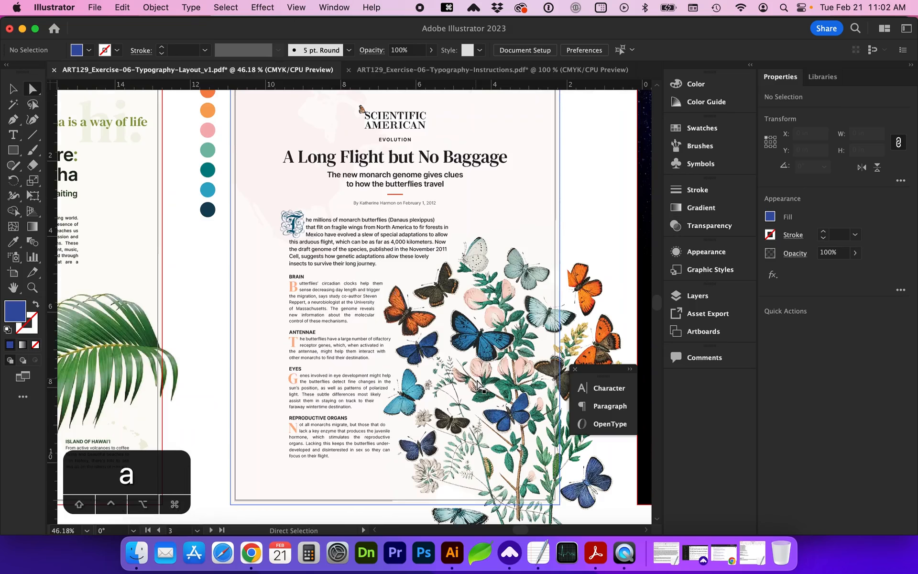
scroll(481, 387, "down", 2)
scroll(481, 387, "right", 2)
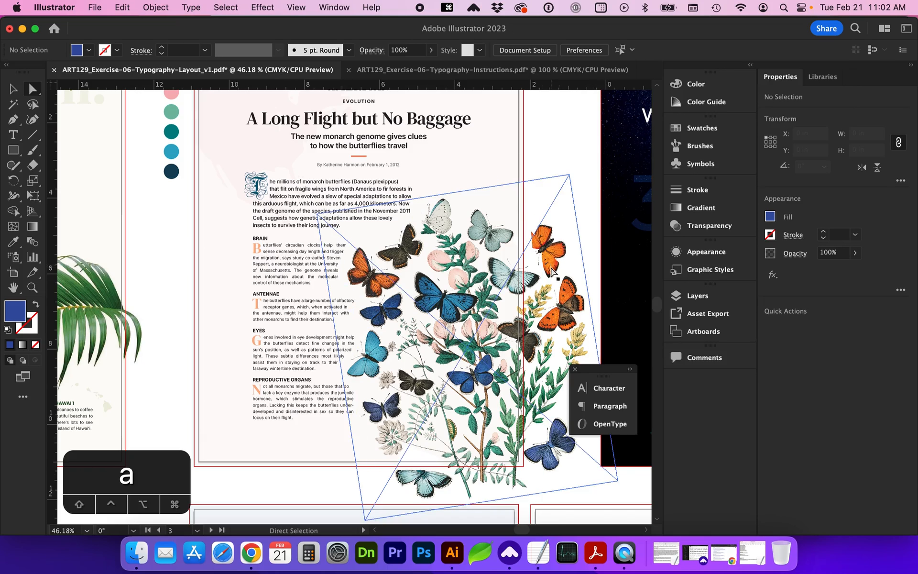
scroll(555, 277, "right", 3)
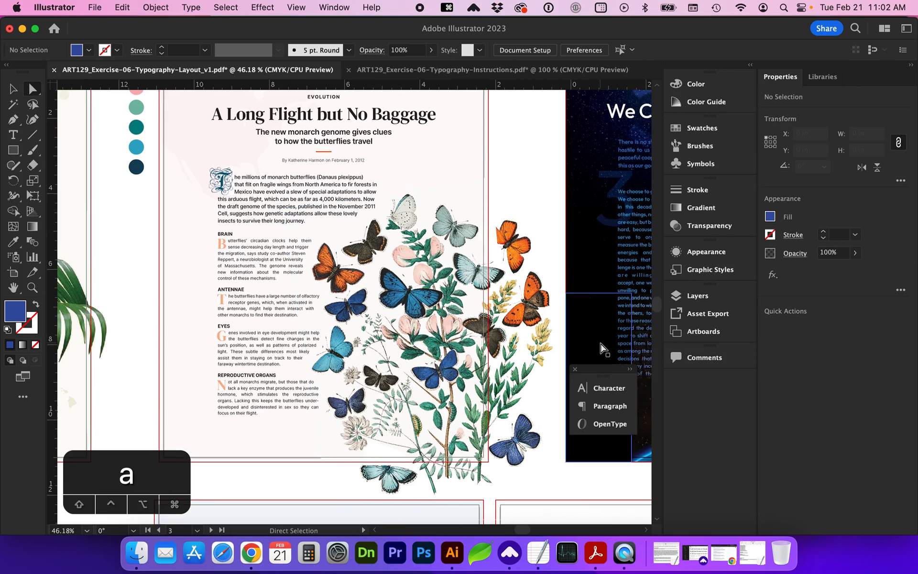
scroll(601, 347, "right", 8)
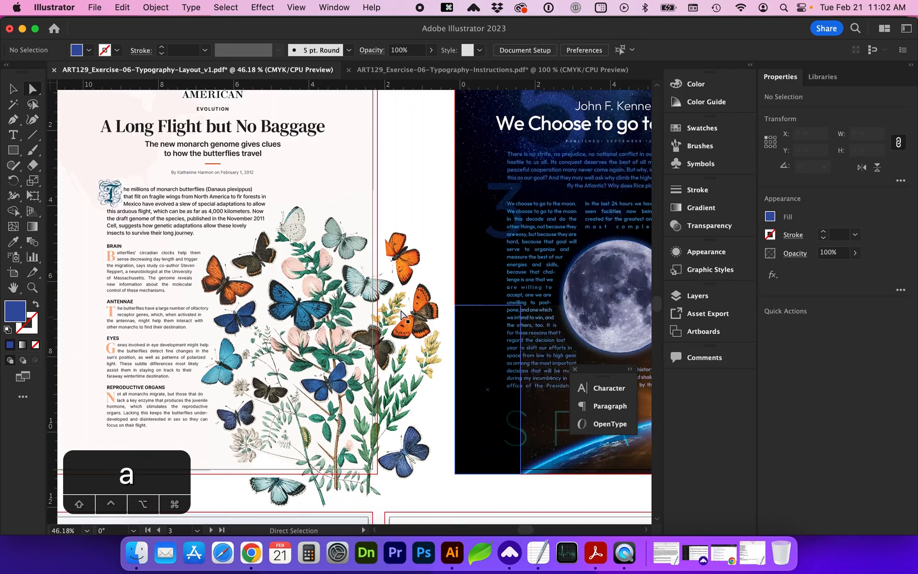
scroll(430, 330, "left", 4)
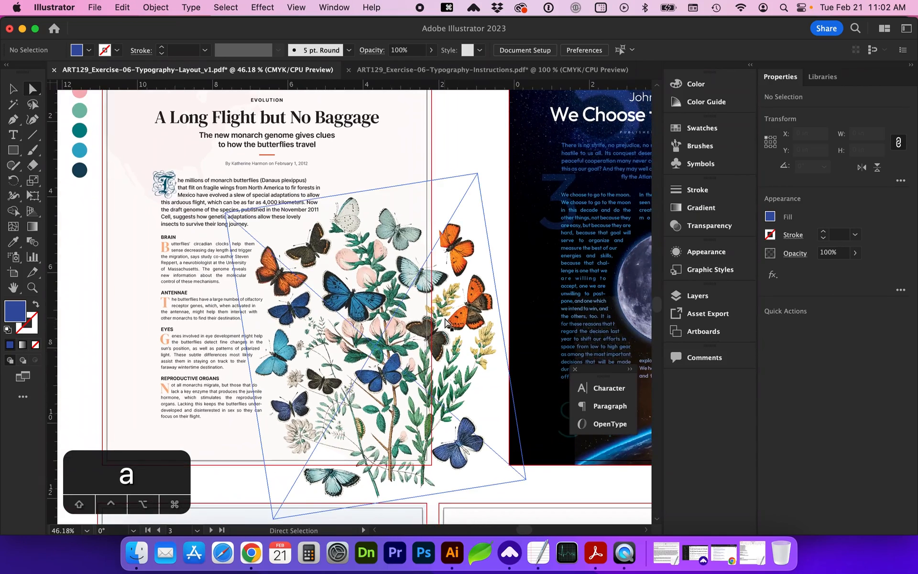
scroll(395, 348, "left", 4)
scroll(395, 348, "up", 2)
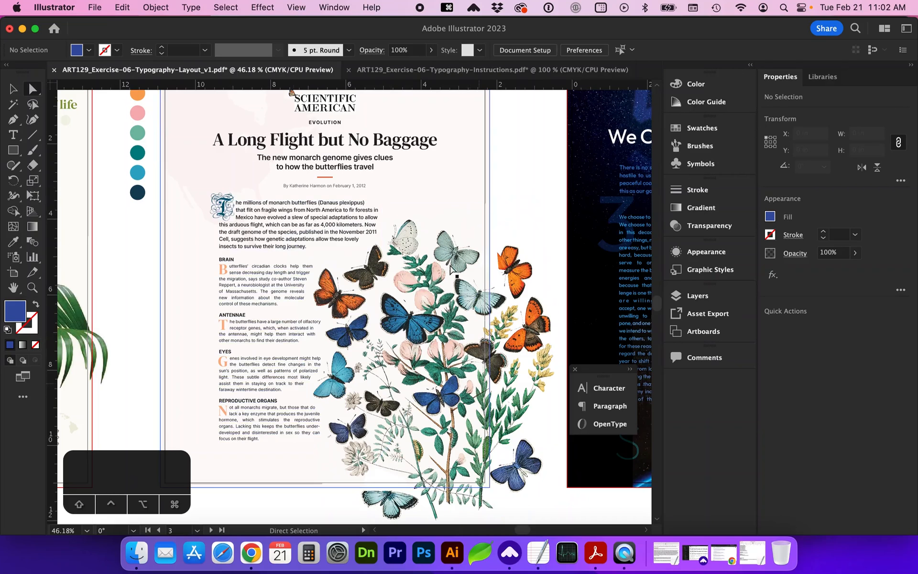
- Preview the Scientific American page in Trim View and return to the normal view
left_click(297, 7)
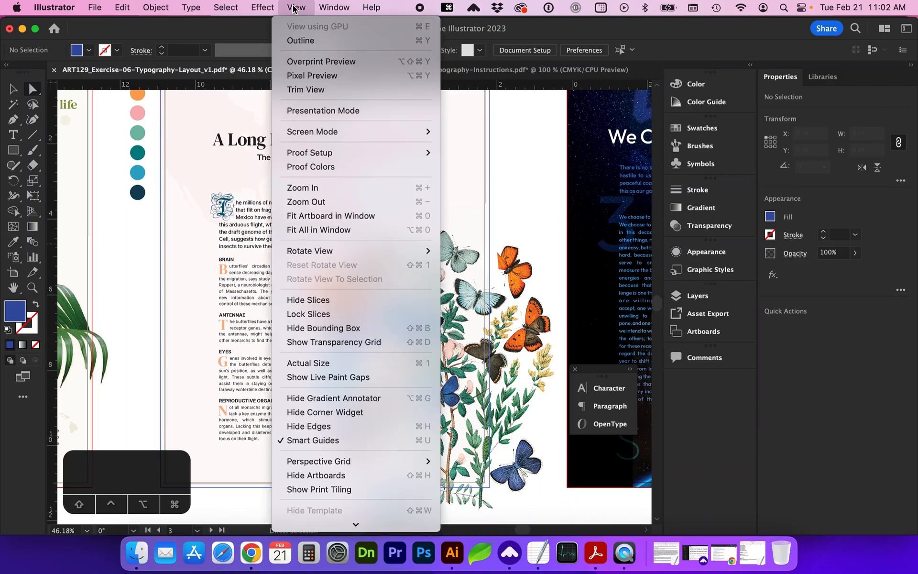
left_click(312, 90)
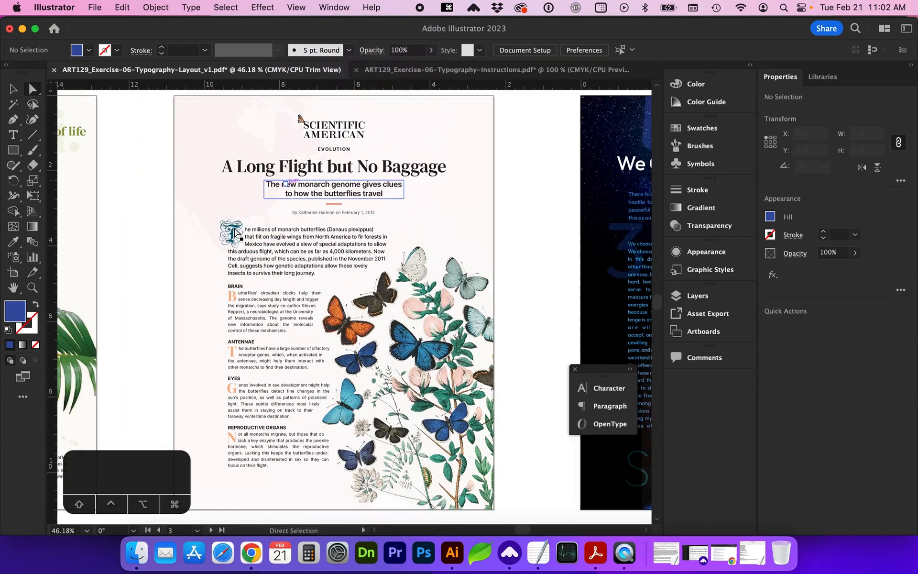
left_click(296, 7)
left_click(306, 89)
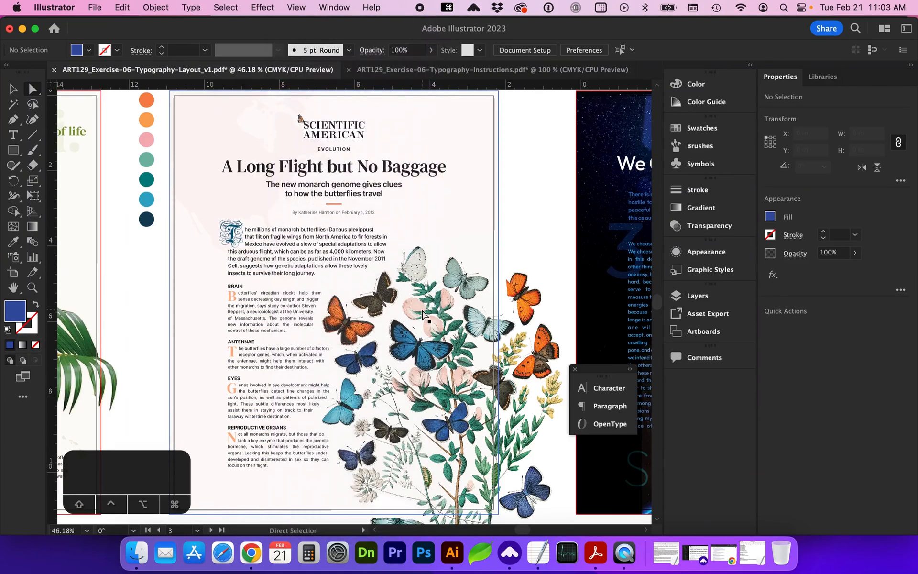
- Draw a rectangle about 5.02 by 7.94 in over the butterfly artwork, ending at the page's bleed edges
scroll(423, 316, "down", 5)
scroll(423, 316, "right", 4)
left_click(13, 150)
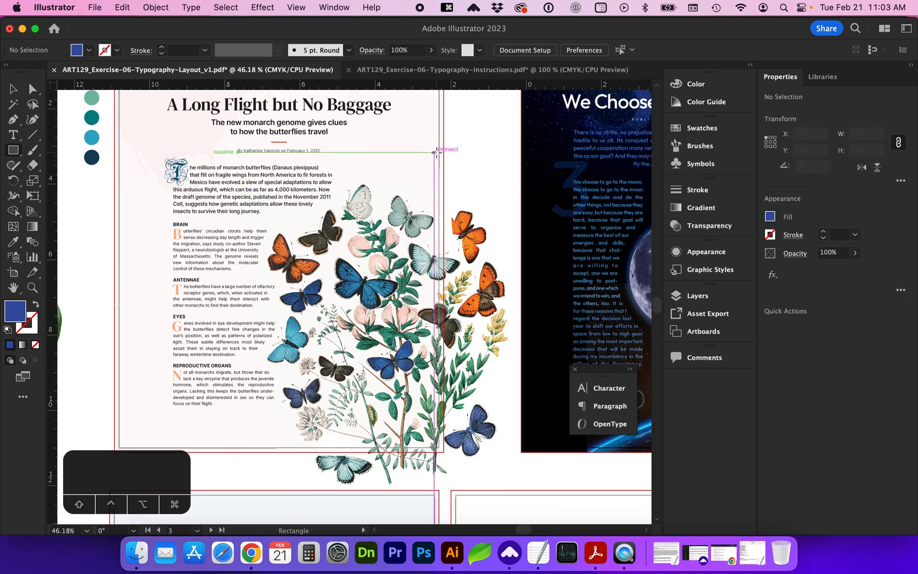
scroll(443, 155, "right", 6)
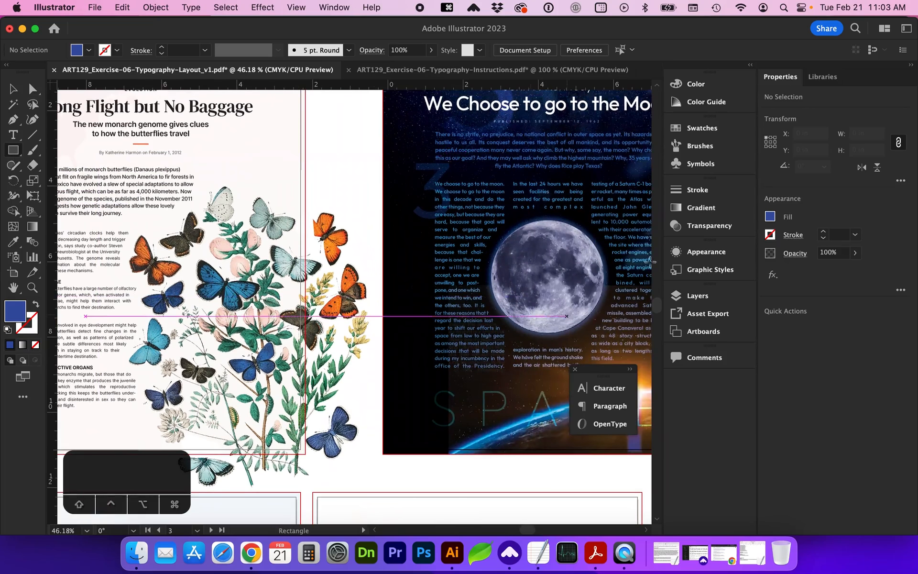
scroll(411, 292, "down", 3)
scroll(411, 292, "left", 2)
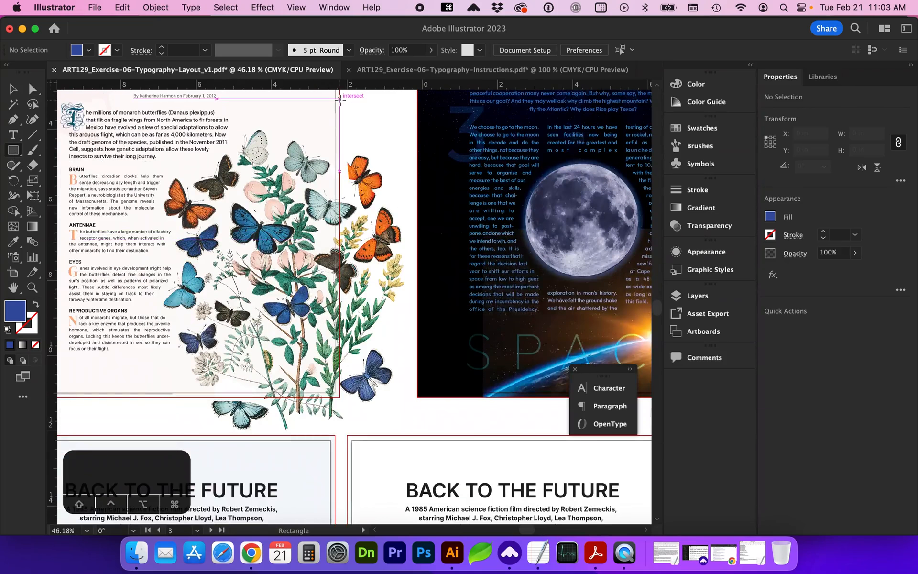
left_click_drag(322, 108, 152, 397)
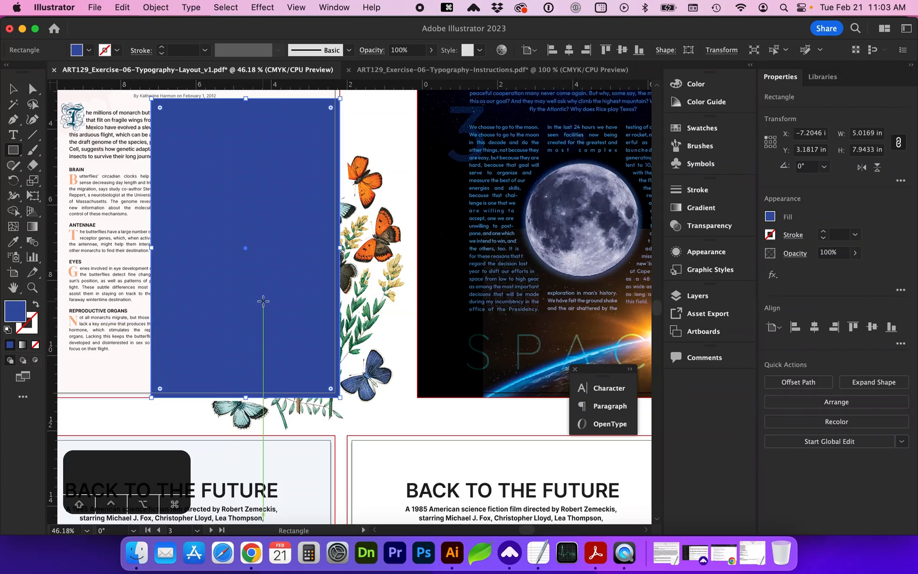
- Make a clipping mask from the rectangle and the butterfly illustration
key("v")
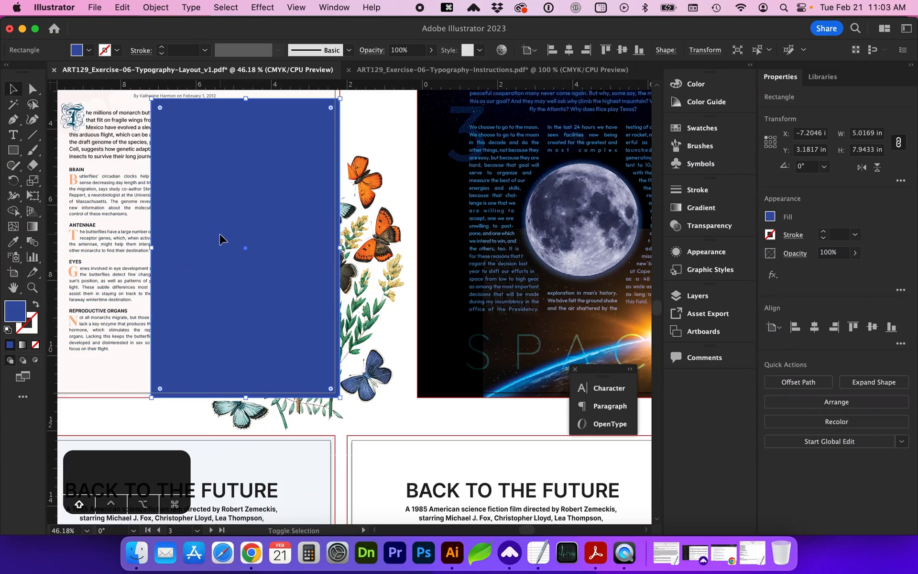
left_click(365, 210, "shift")
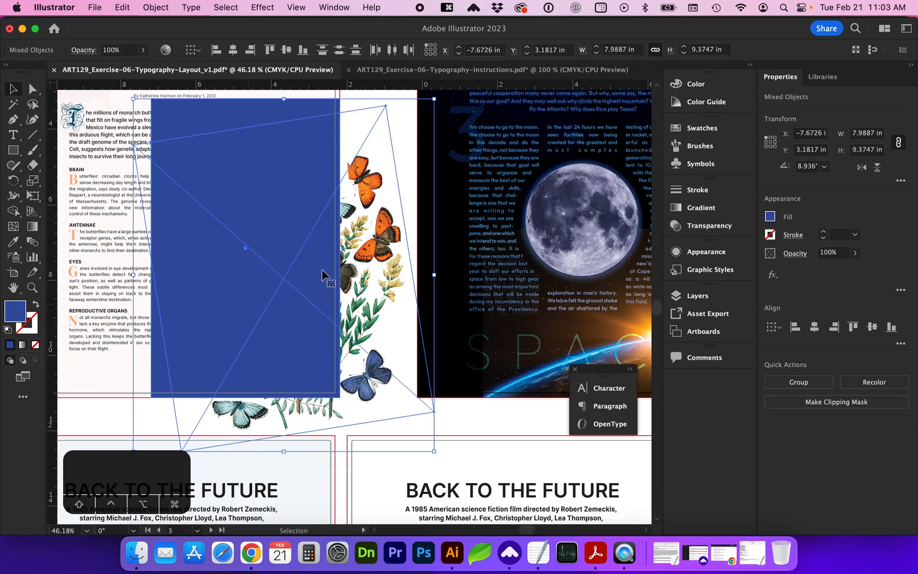
left_click(156, 7)
scroll(189, 349, "down", 3)
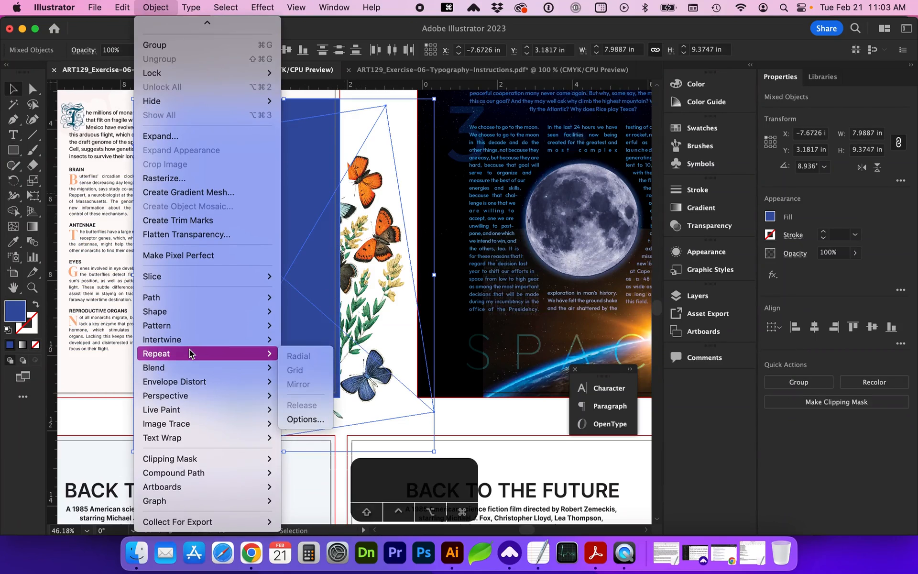
mouse_move(187, 459)
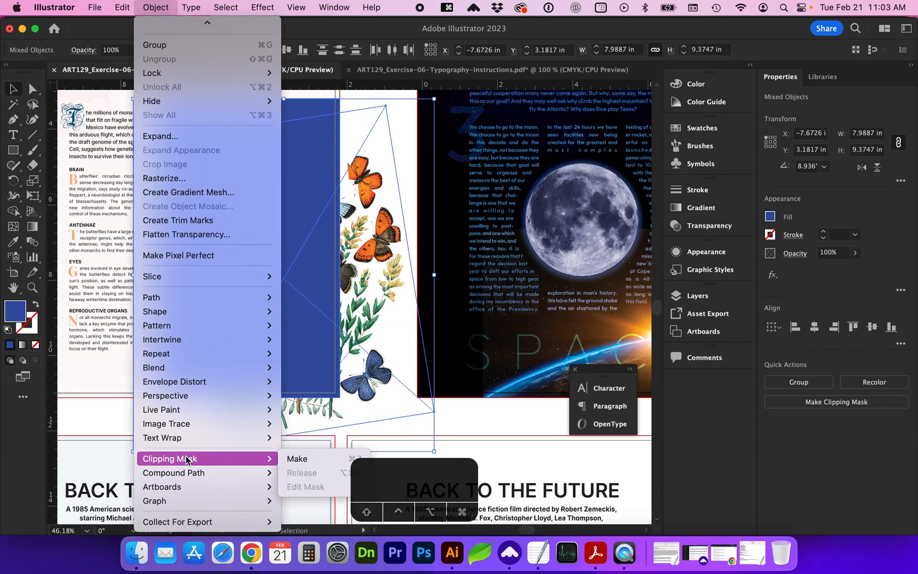
left_click(294, 459)
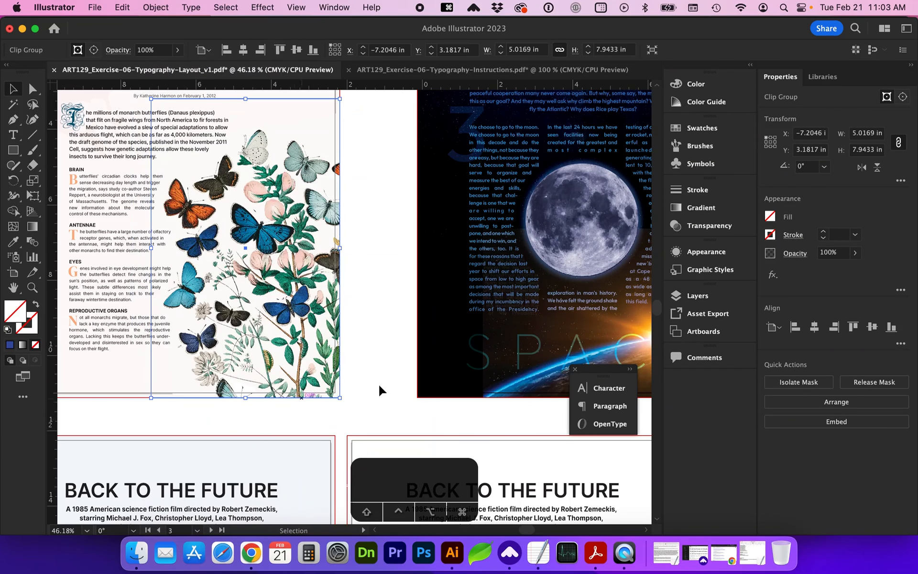
- Inspect the clip group's contents in the layer list, selecting the mask rectangle and the linked image separately
key("F7")
left_click(517, 337)
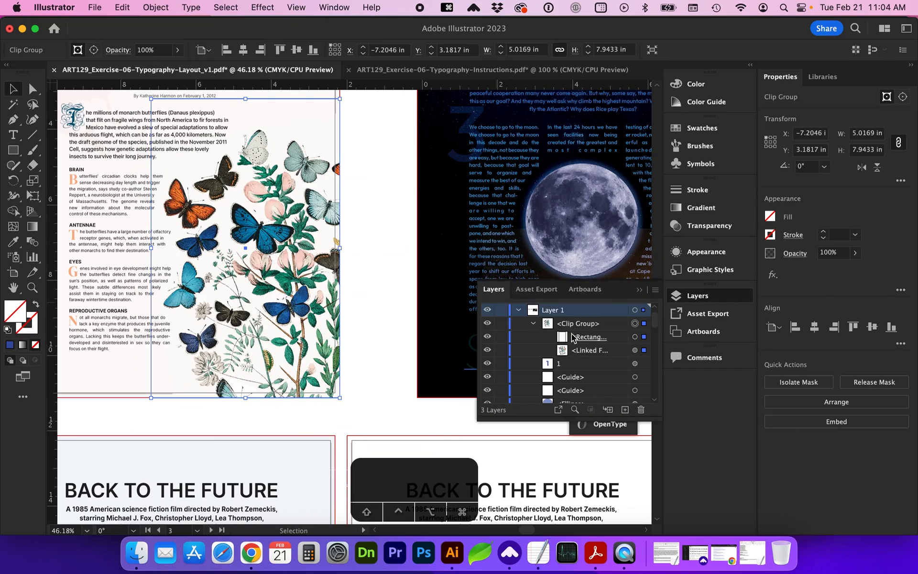
left_click(573, 337)
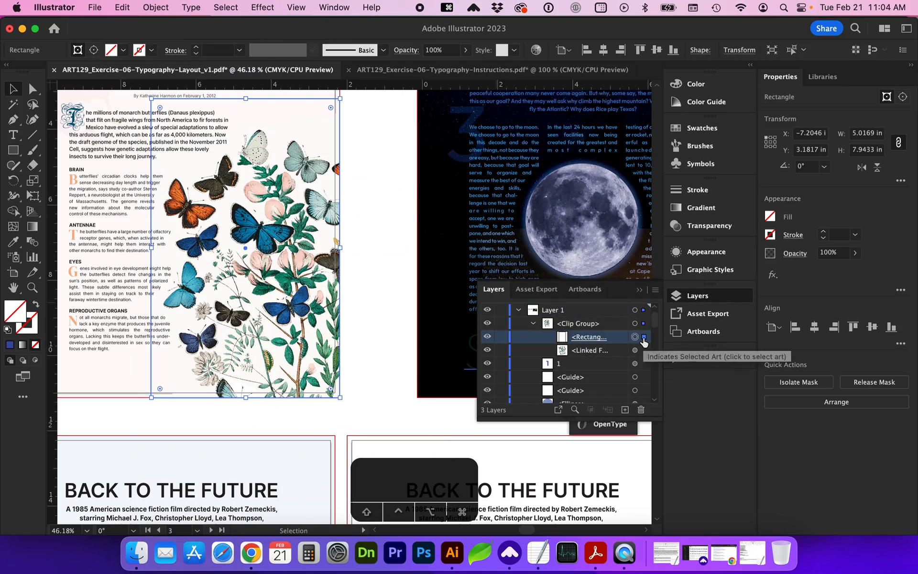
left_click(635, 350)
key("z")
left_click_drag(197, 283, 432, 238)
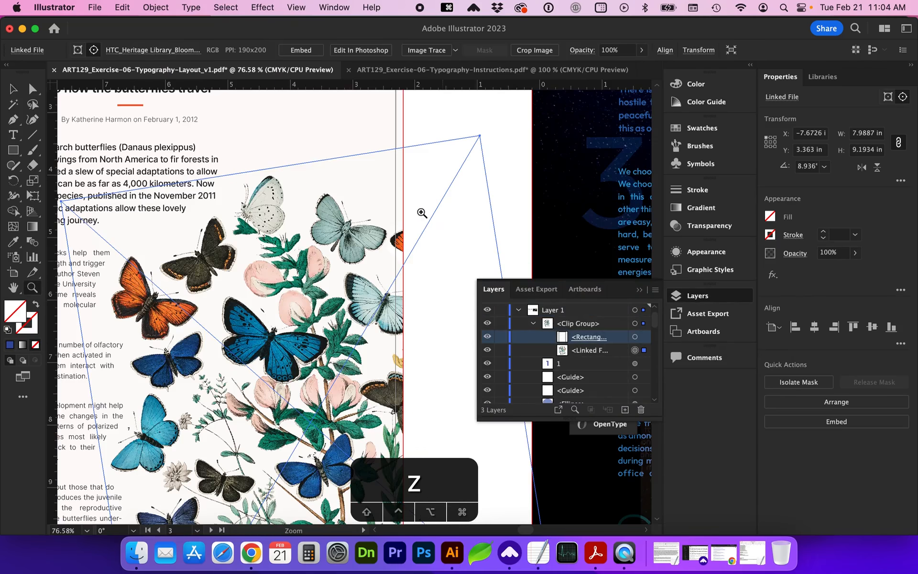
key("v")
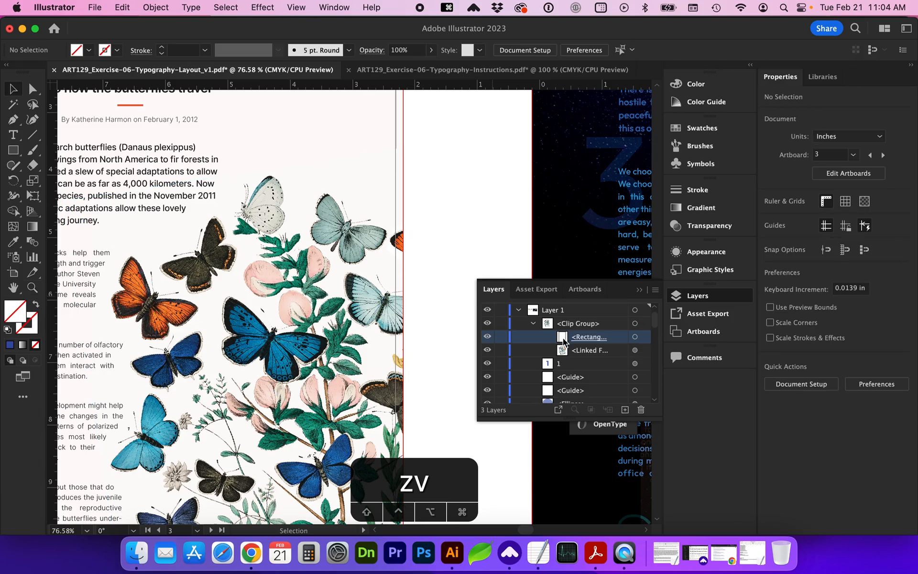
left_click(635, 337)
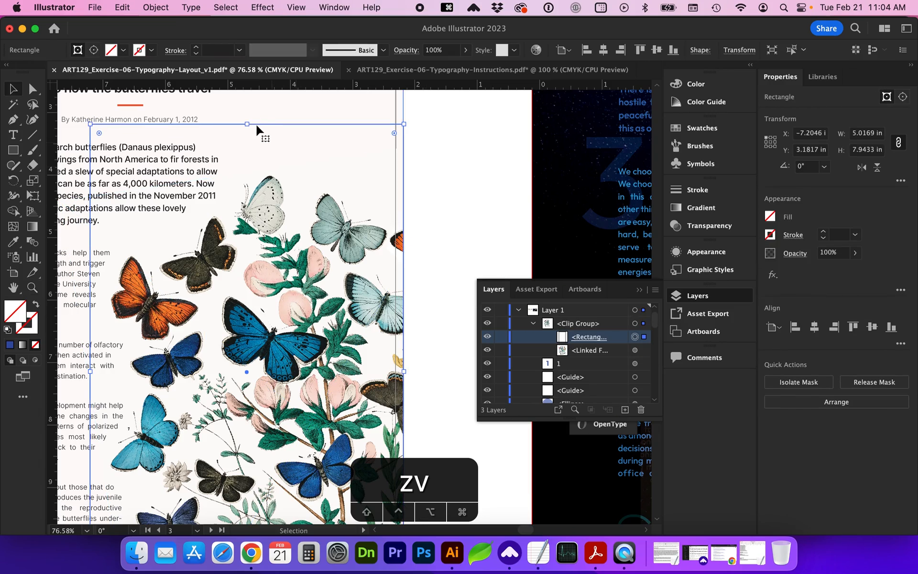
- Try stretching the mask rectangle's top edge upward with the Selection tool, and undo the resize
left_click_drag(249, 125, 304, 171)
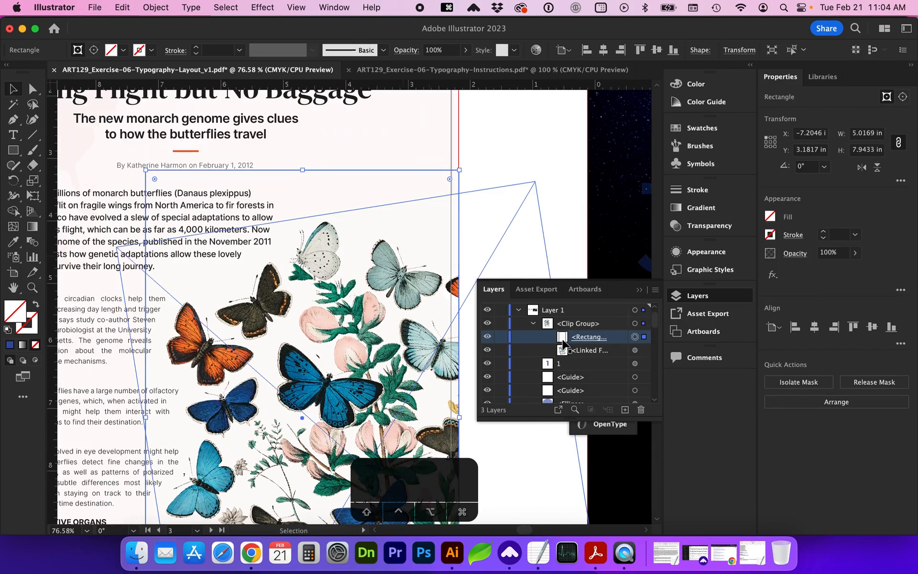
left_click_drag(302, 170, 303, 150)
key("super+z")
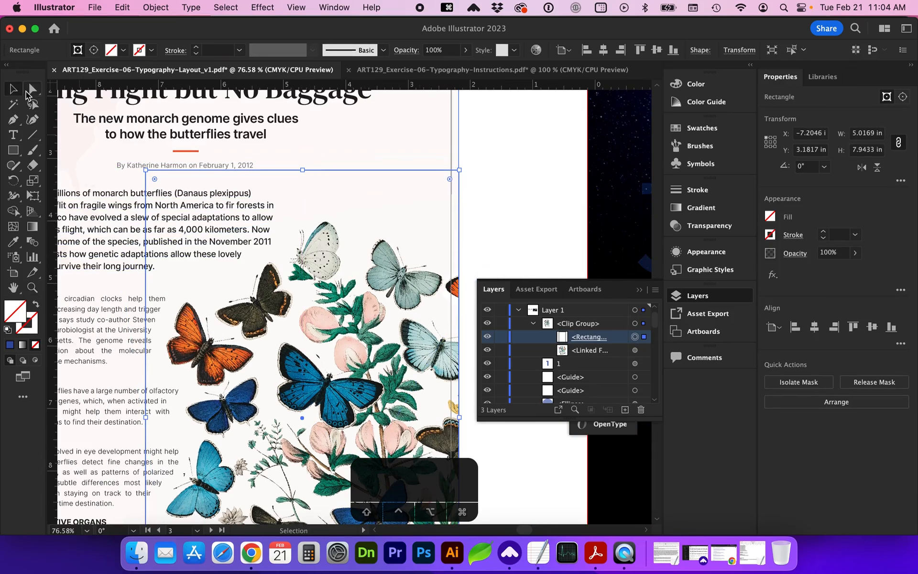
- Select only the mask rectangle's top edge with Direct Selection and nudge it down, leaving the mask about 7.67 in tall
left_click(33, 89)
left_click(525, 172)
left_click(356, 169)
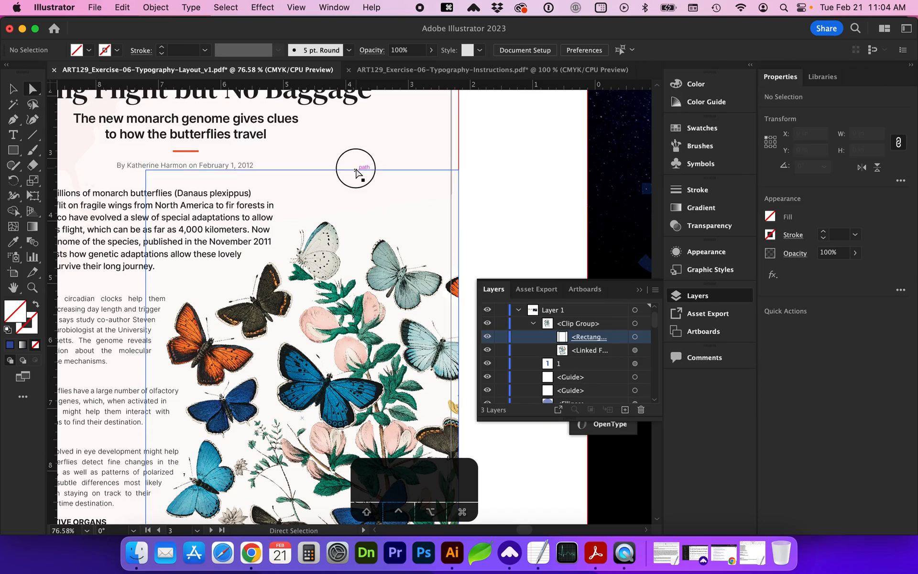
left_click_drag(356, 170, 357, 127)
key("super+z")
key("shift+Down")
key("shift+Down")
key("shift+Down")
key("shift+Down")
key("shift+Down")
key("shift+Down")
key("shift+Down")
key("shift+Down")
key("shift+Down")
key("shift+Down")
key("shift+Down")
key("shift+Down")
key("shift+Up")
key("shift+Up")
key("shift+Up")
key("shift+Up")
key("shift+Up")
key("shift+Up")
key("shift+Up")
key("shift+Up")
key("shift+Up")
key("shift+Up")
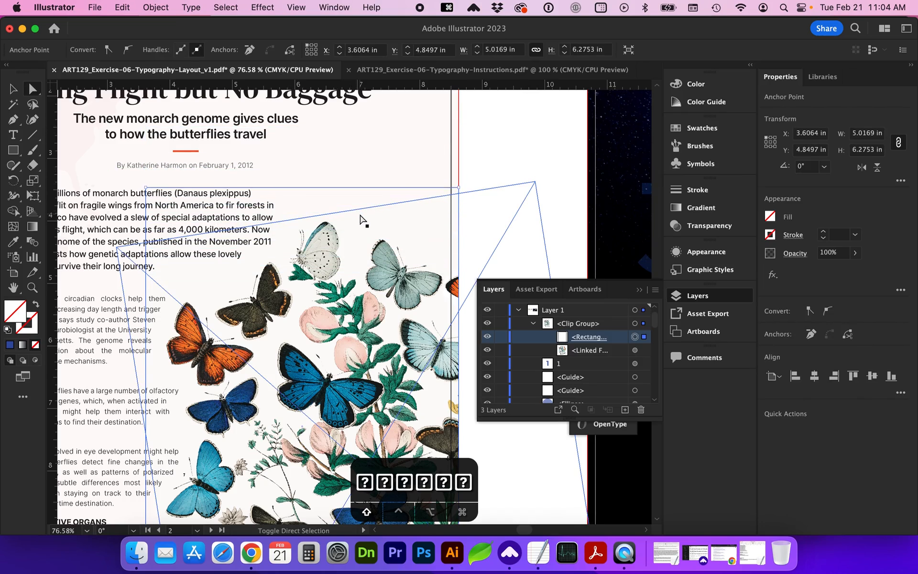
left_click(498, 184)
- Try scaling the whole butterfly clip group down from its upper-left corner, and undo the scaling
left_click_drag(333, 363, 354, 269)
key("super+minus")
key("v")
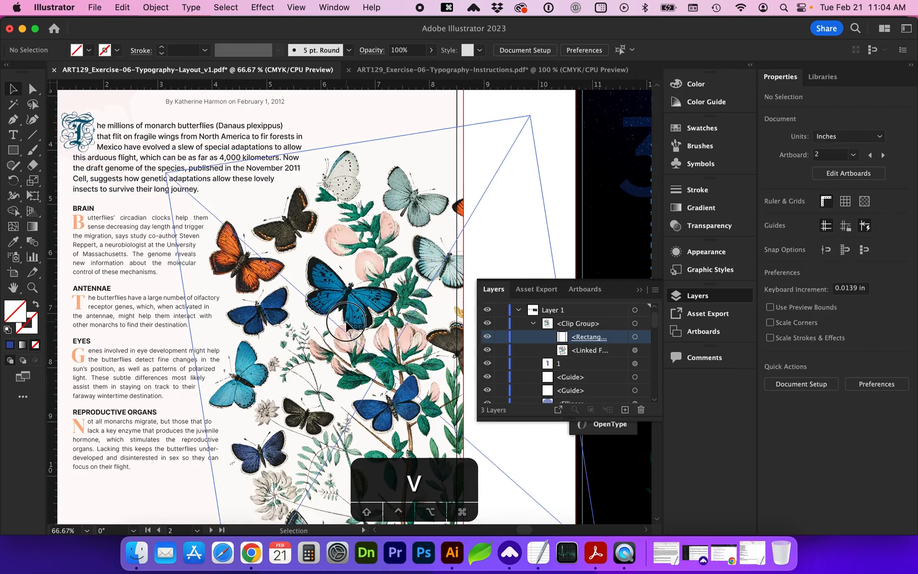
left_click(337, 316)
left_click_drag(191, 120, 270, 241)
key("super+z")
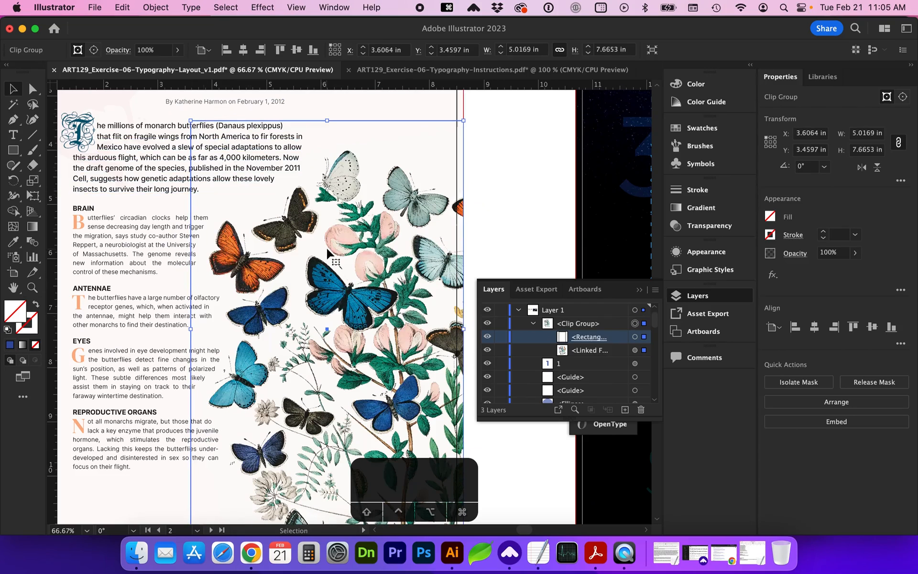
- Release the clipping mask on the butterfly illustration
left_click(156, 8)
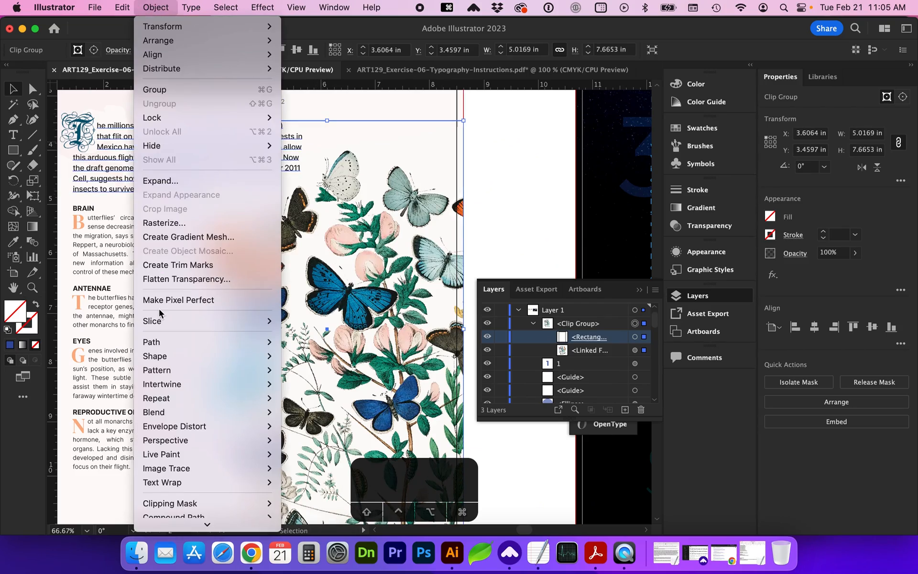
mouse_move(170, 460)
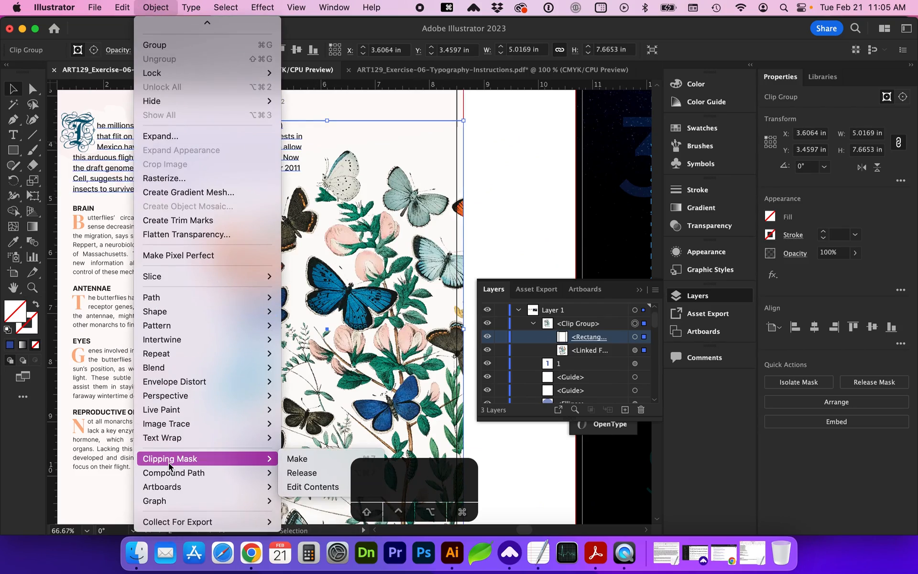
left_click(300, 473)
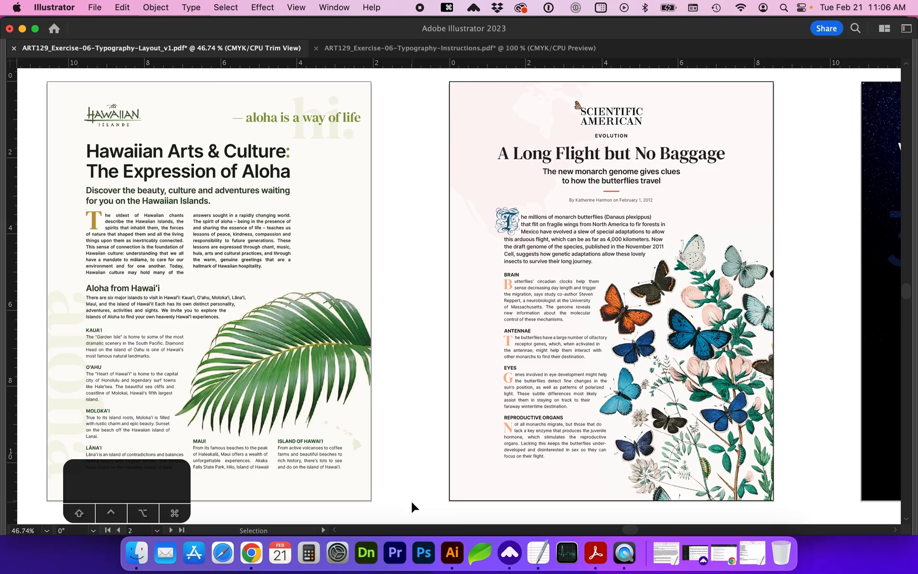
left_click_drag(430, 477, 246, 234)
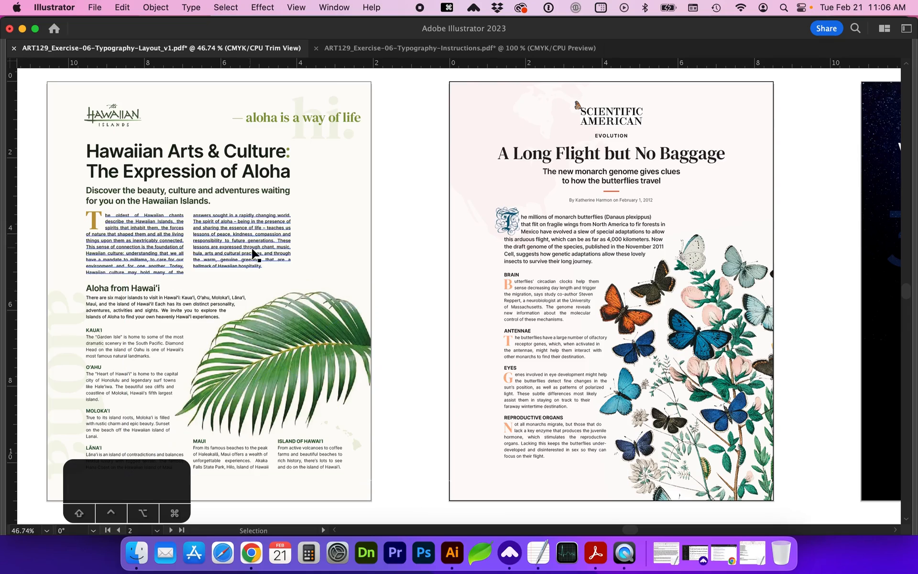